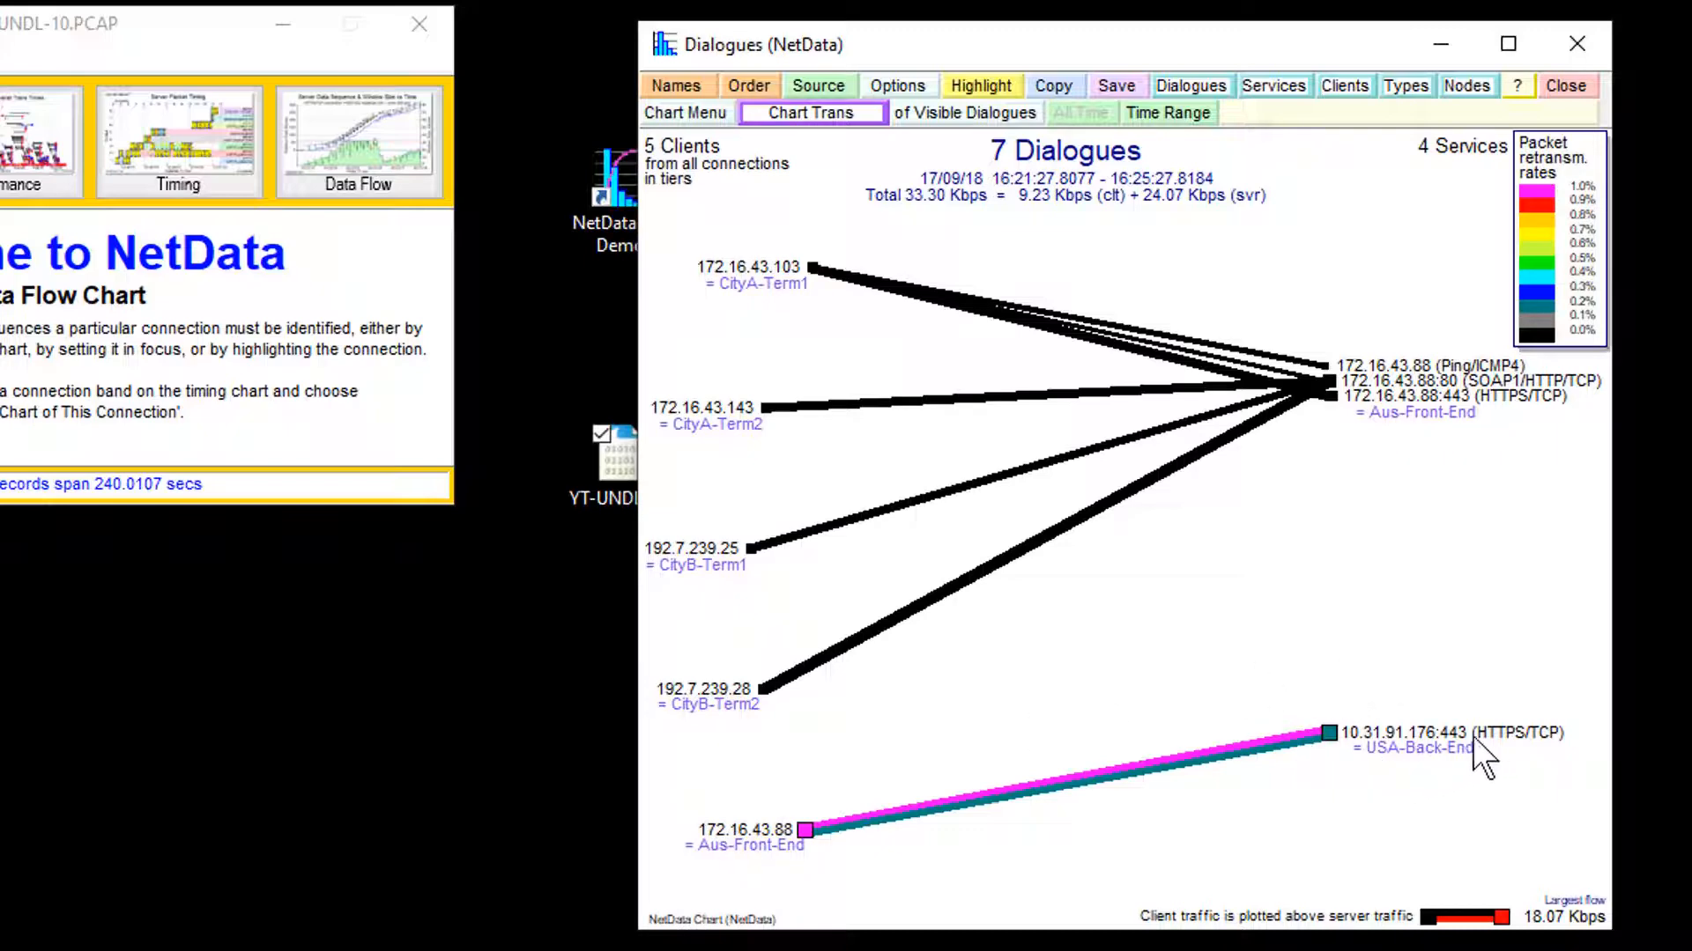
- Open the transaction performance chart and inspect the details of the first slow LoadingServices POST transaction
mouse_move(1111, 776)
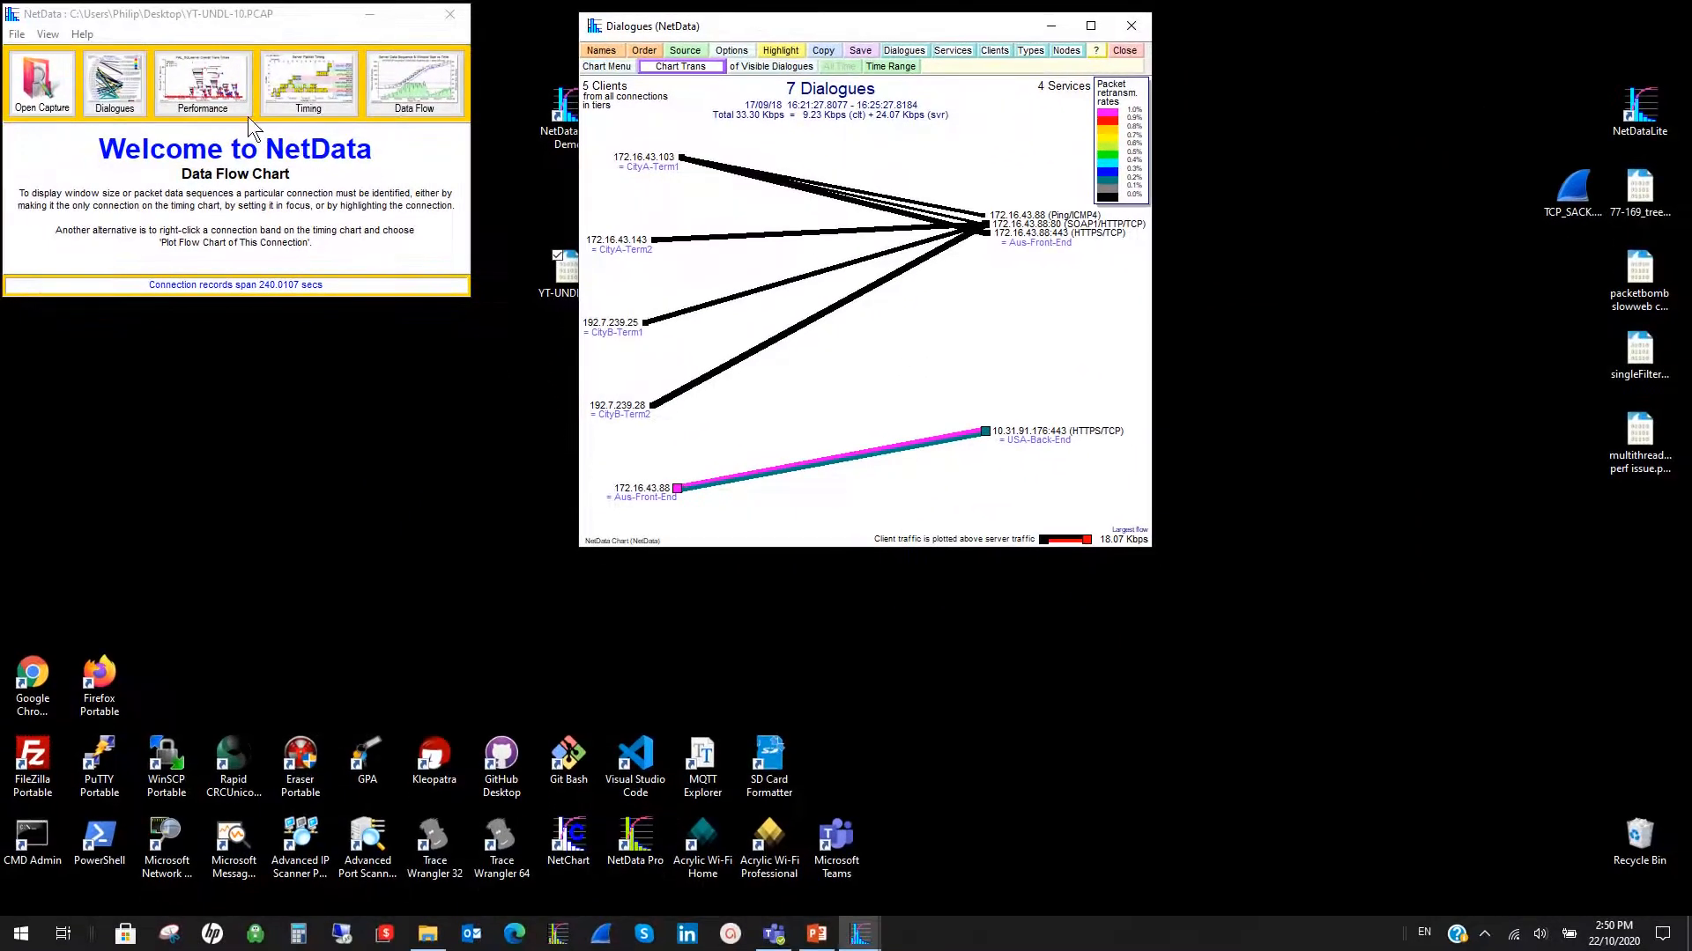
click(216, 94)
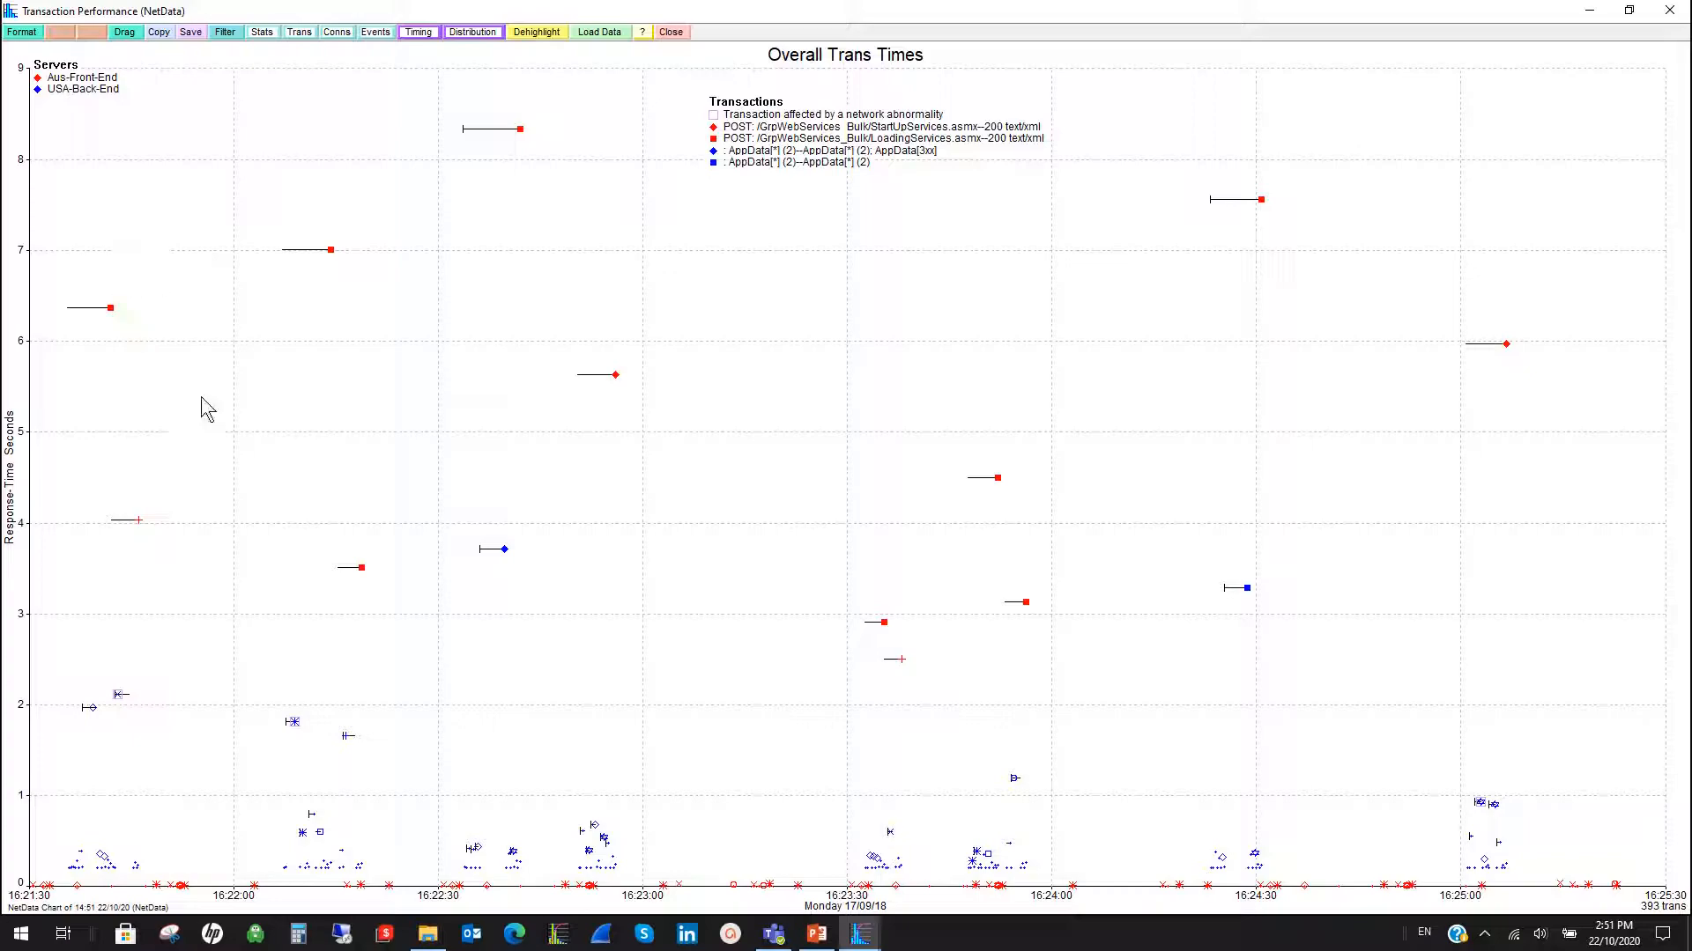
mouse_move(111, 308)
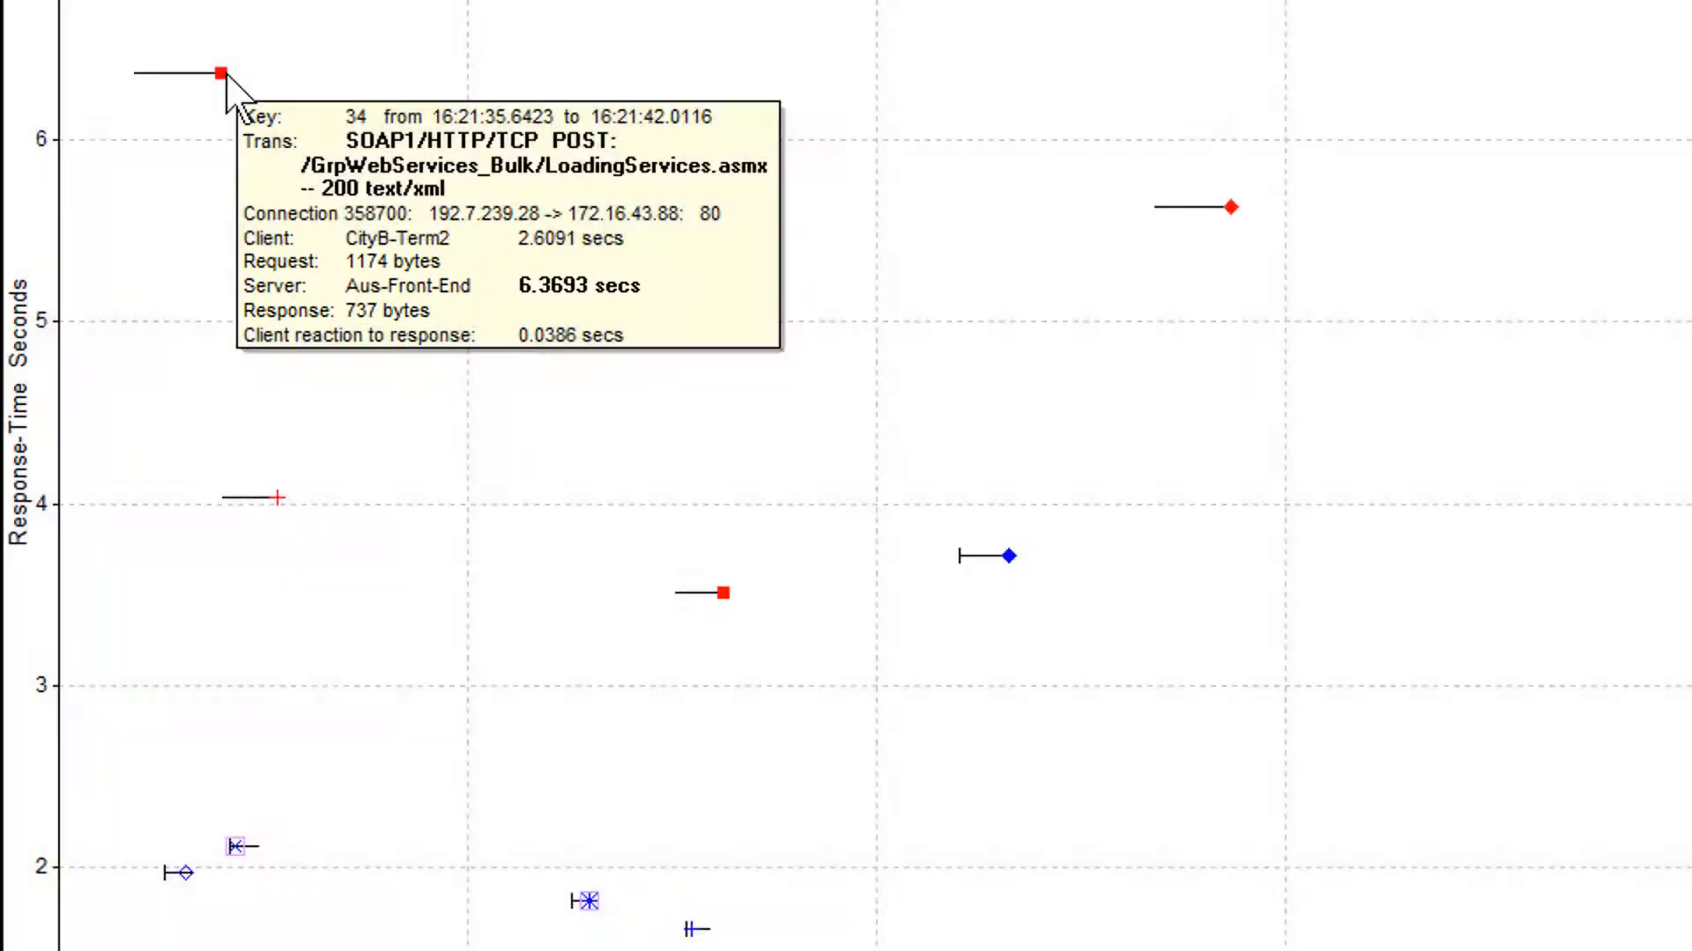
mouse_move(281, 500)
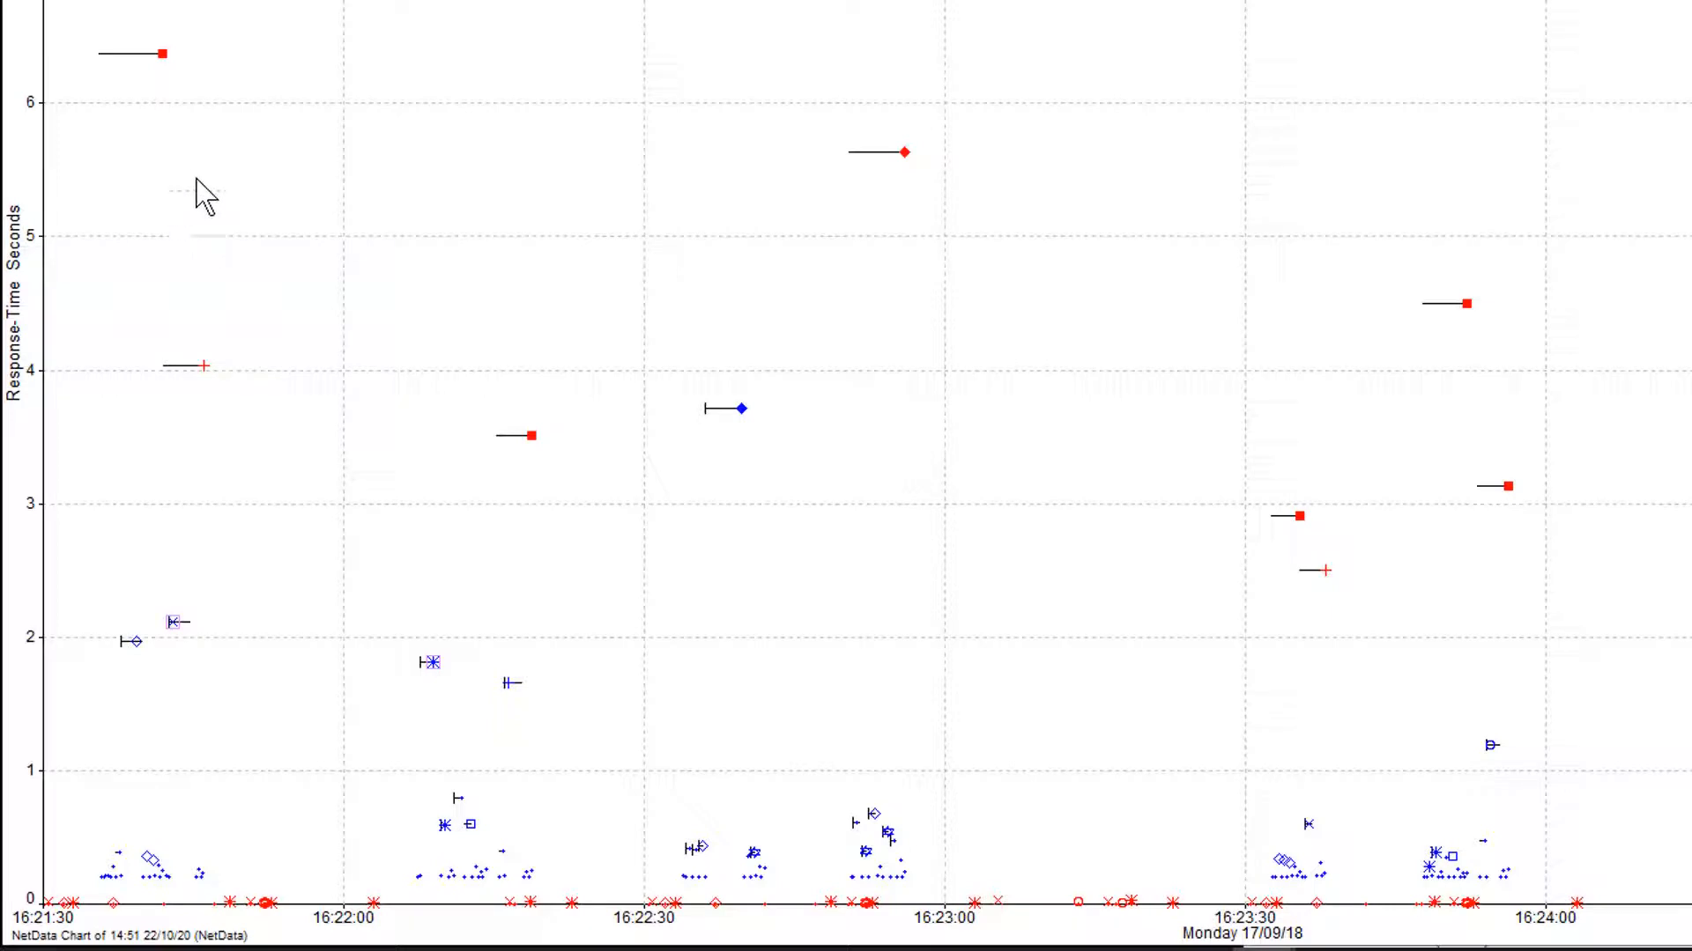
- Plot the transaction timing of the first slow LoadingServices POST from the performance chart
right_click(164, 54)
click(239, 160)
right_click(163, 54)
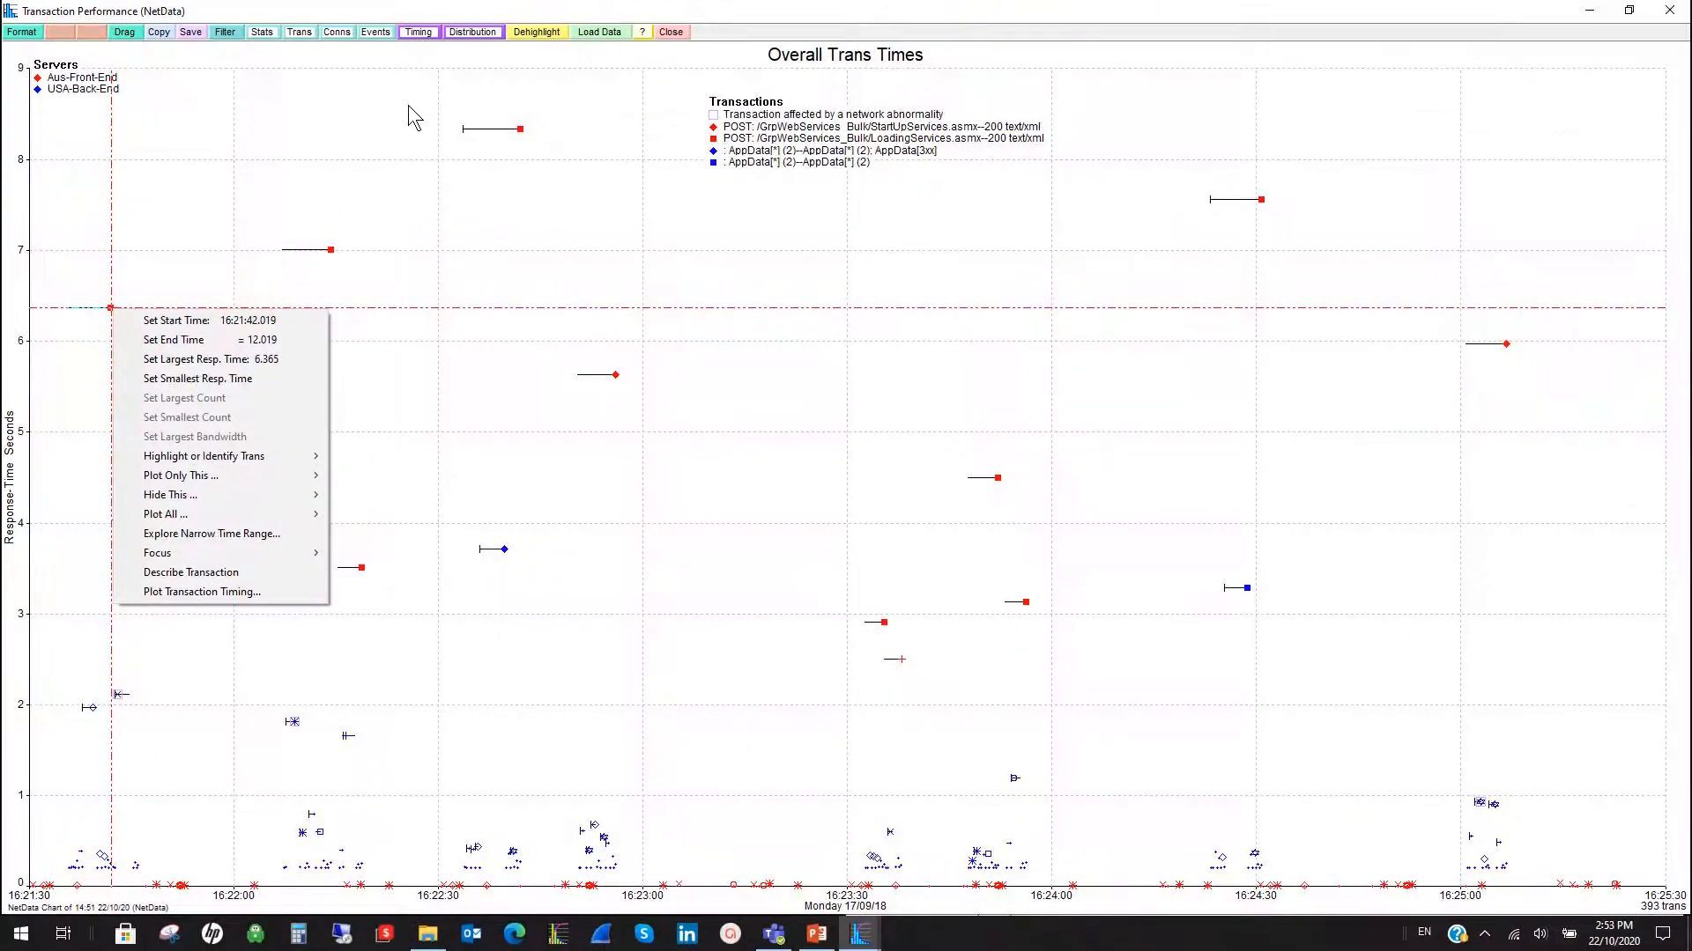
click(413, 97)
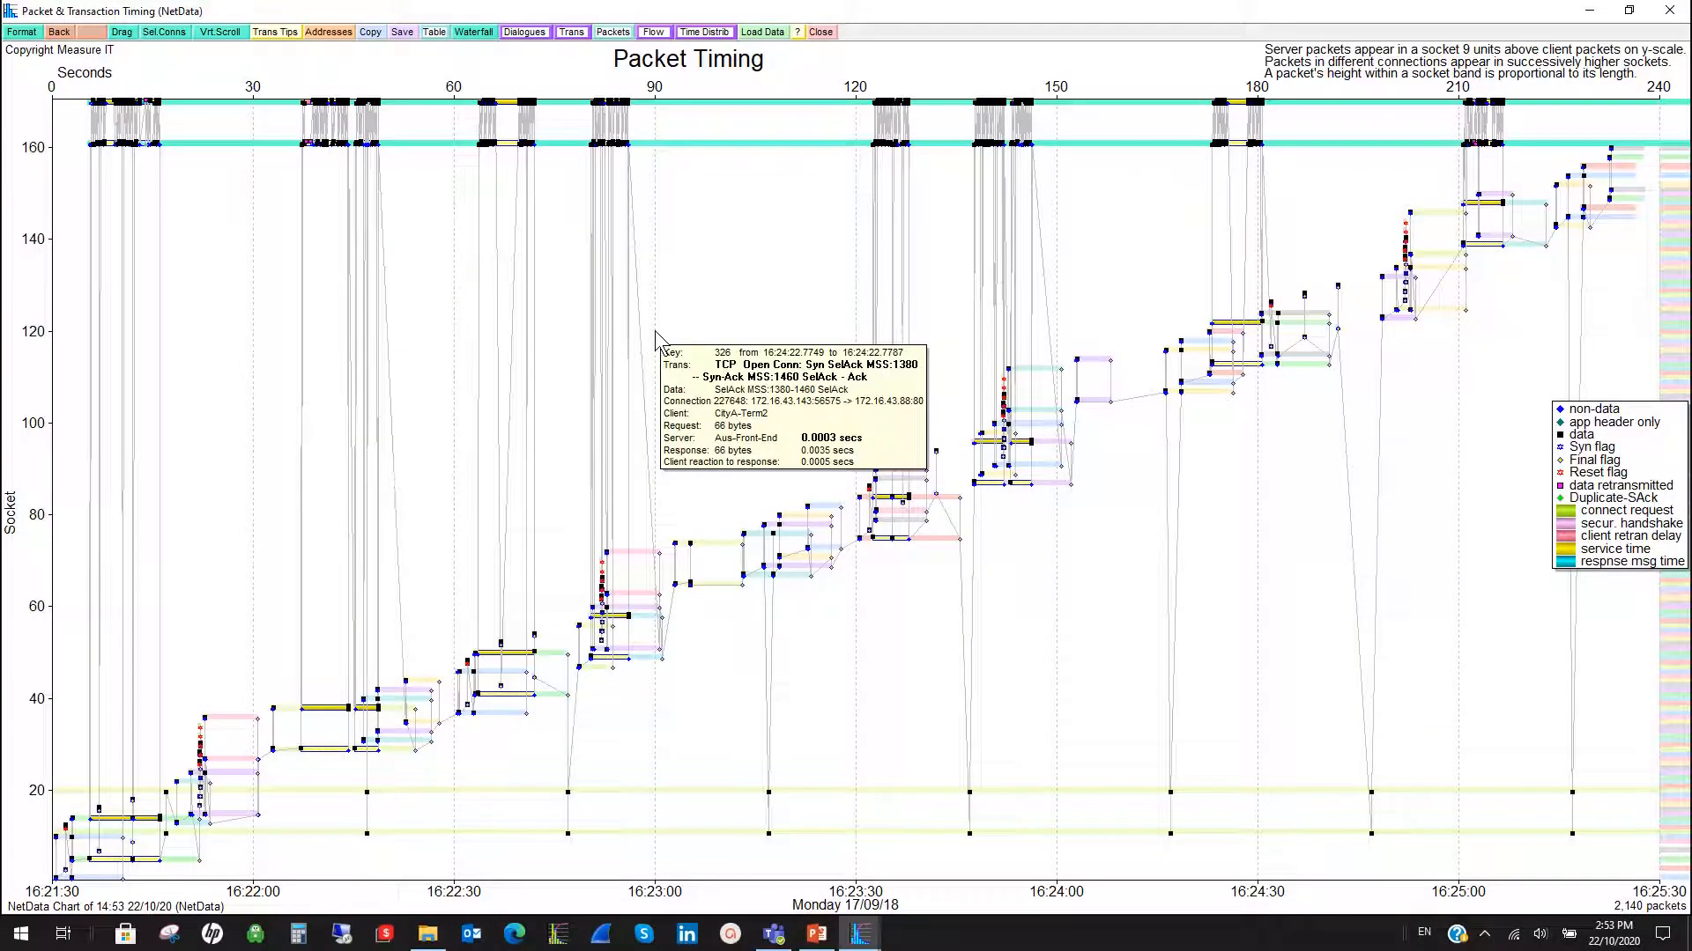
- Narrow the packet timing chart to 16:21:35–16:21:47, around the first LoadingServices and TravelServices POST transactions
mouse_move(245, 204)
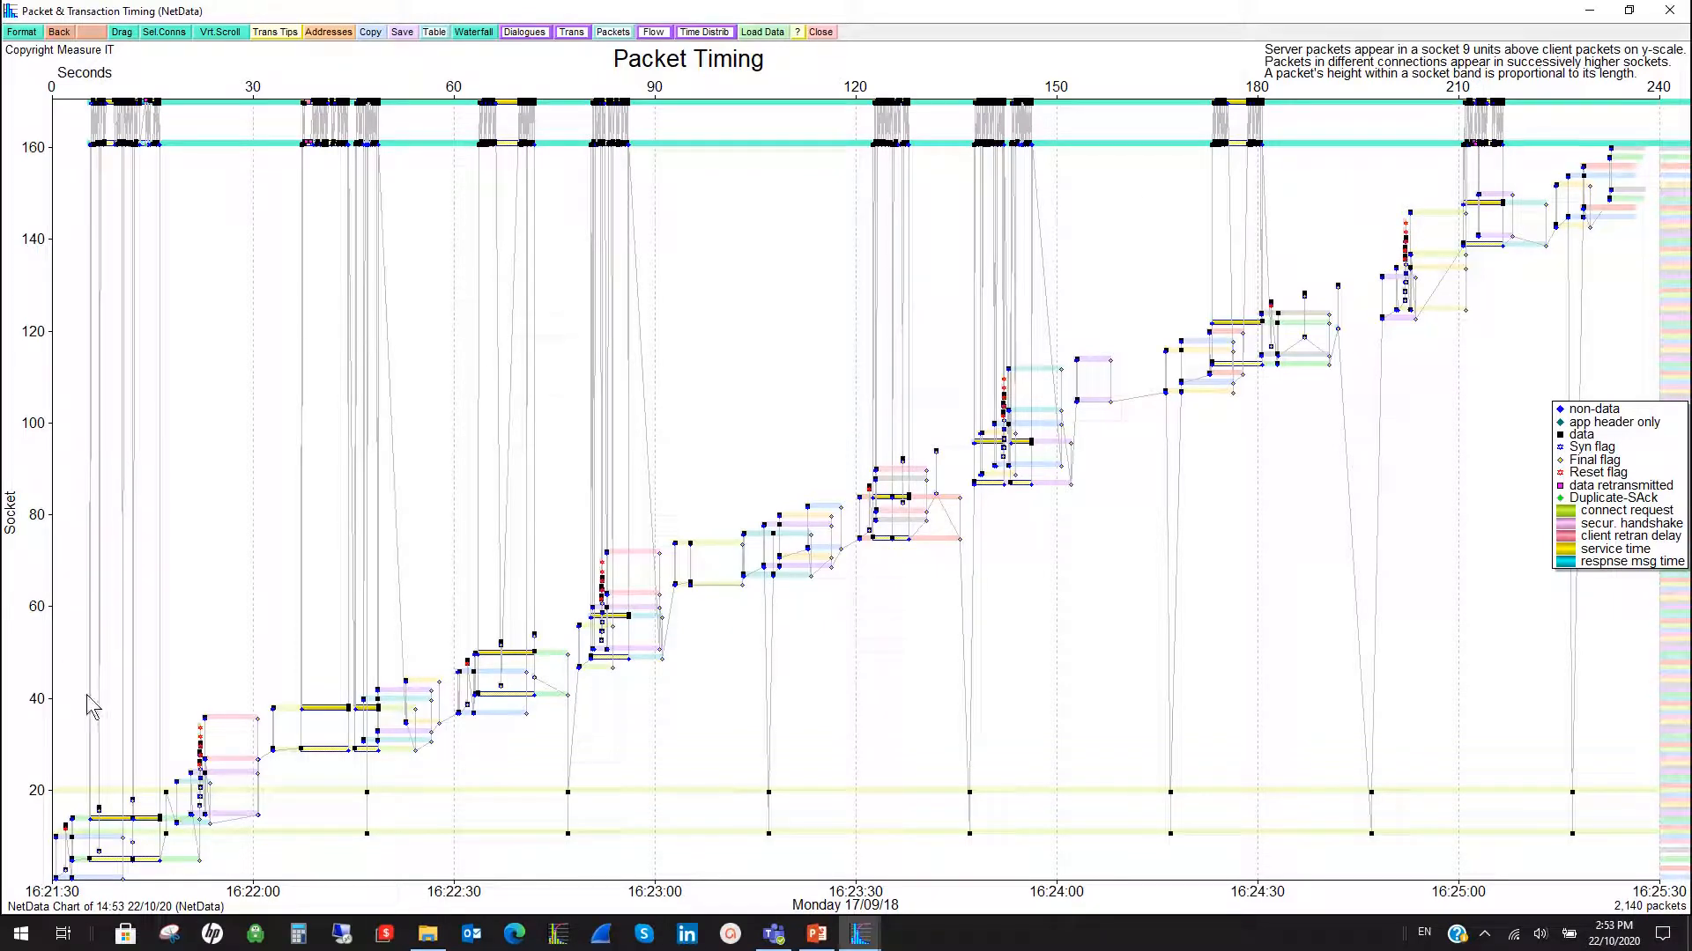
mouse_move(123, 829)
drag(173, 168, 71, 165)
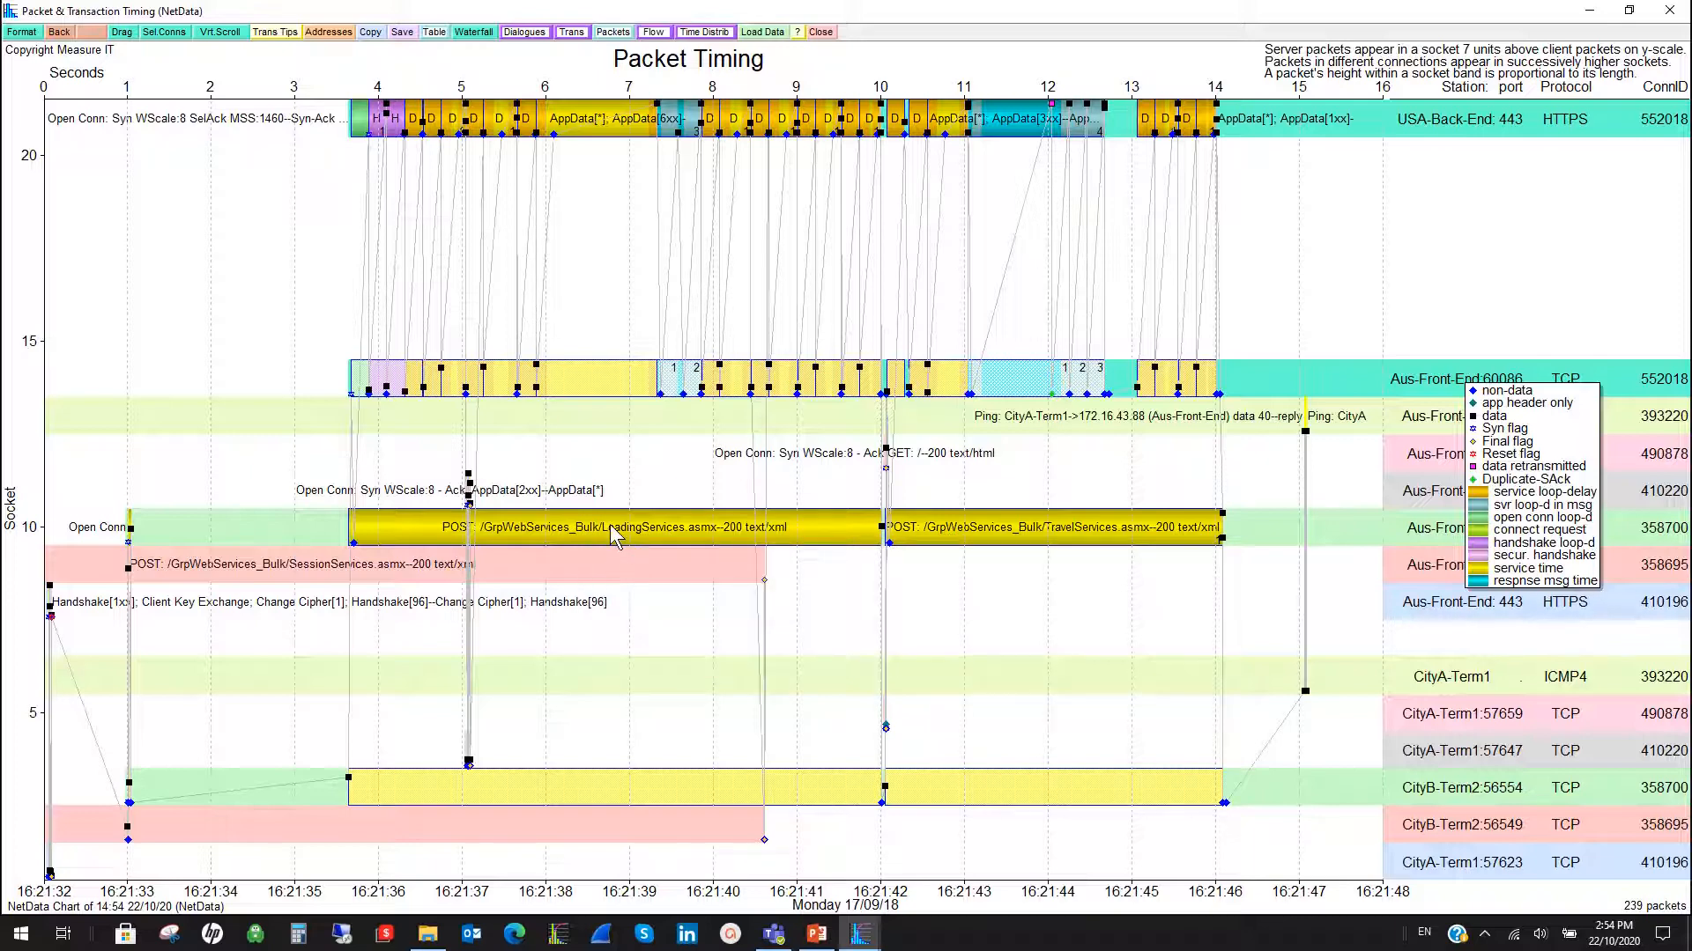
mouse_move(610, 525)
drag(323, 519, 1252, 292)
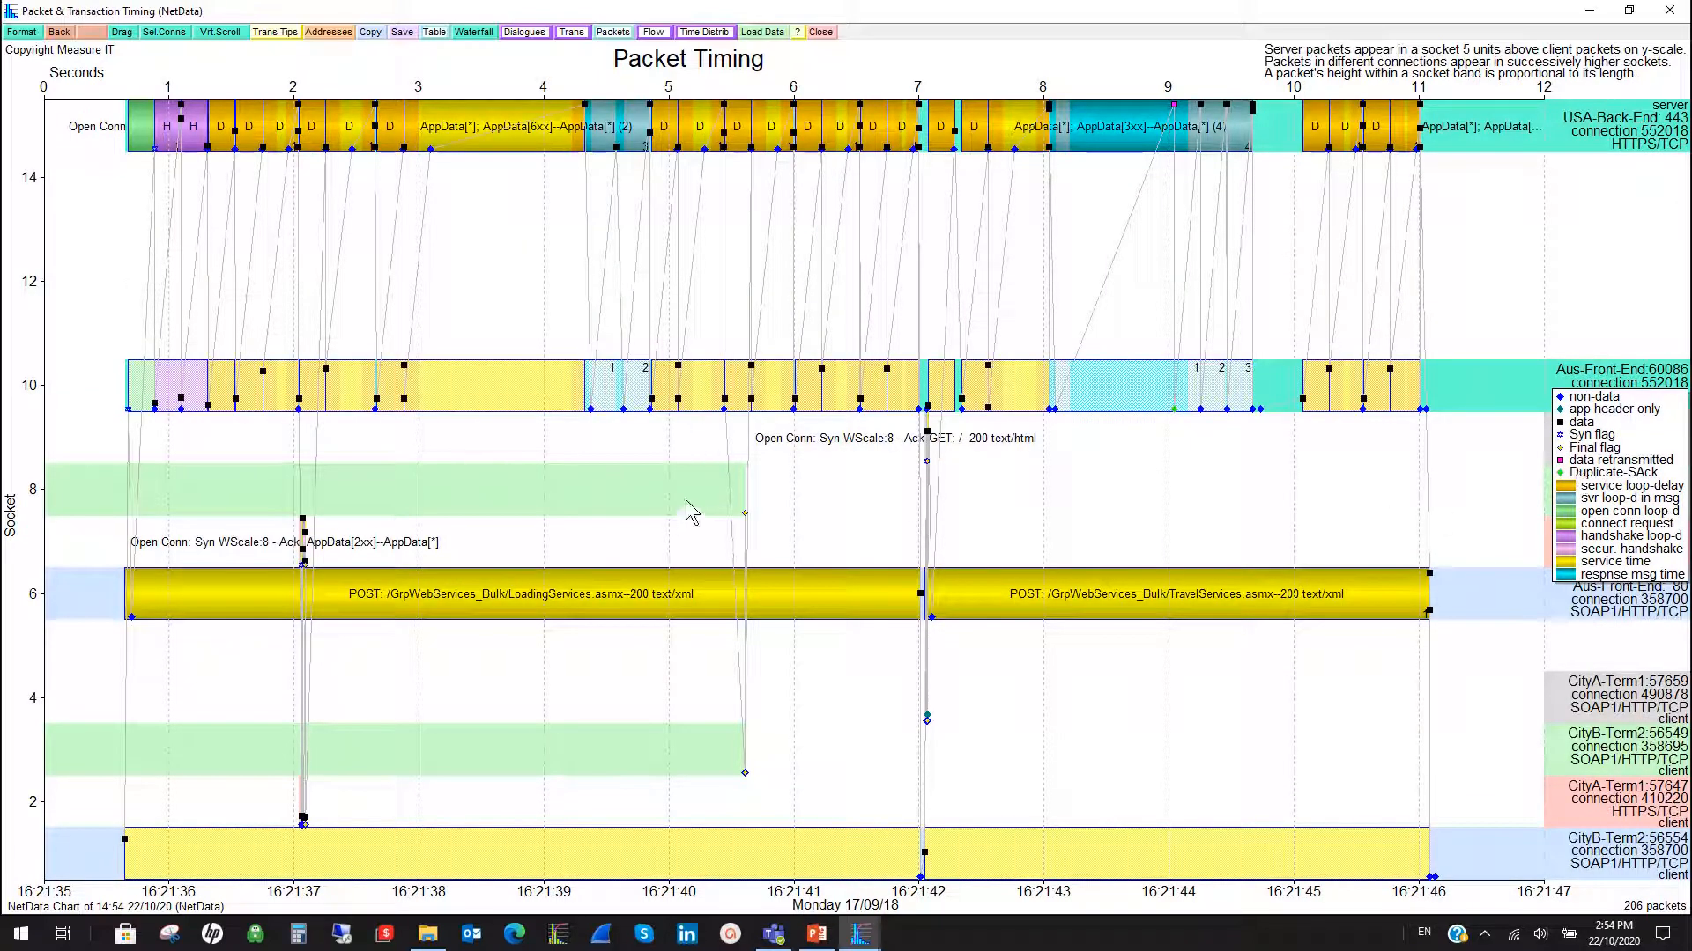
- Hide the unrelated connections on the timing chart, keeping only connections 358700 and 552018
right_click(564, 488)
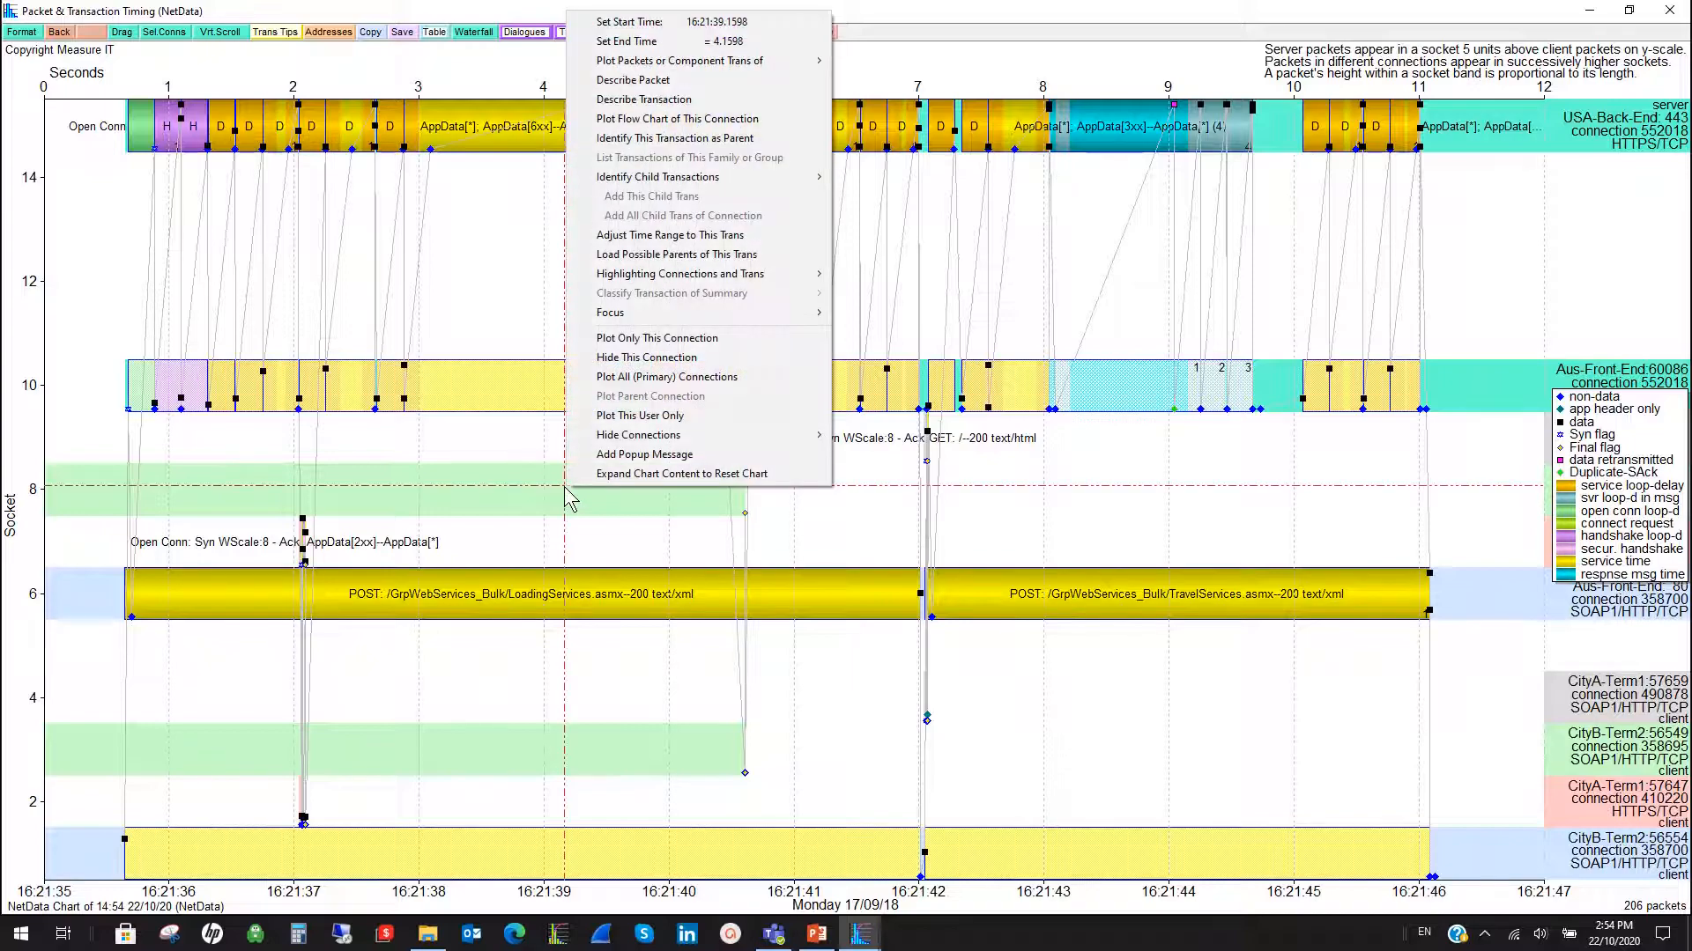
click(677, 359)
right_click(790, 462)
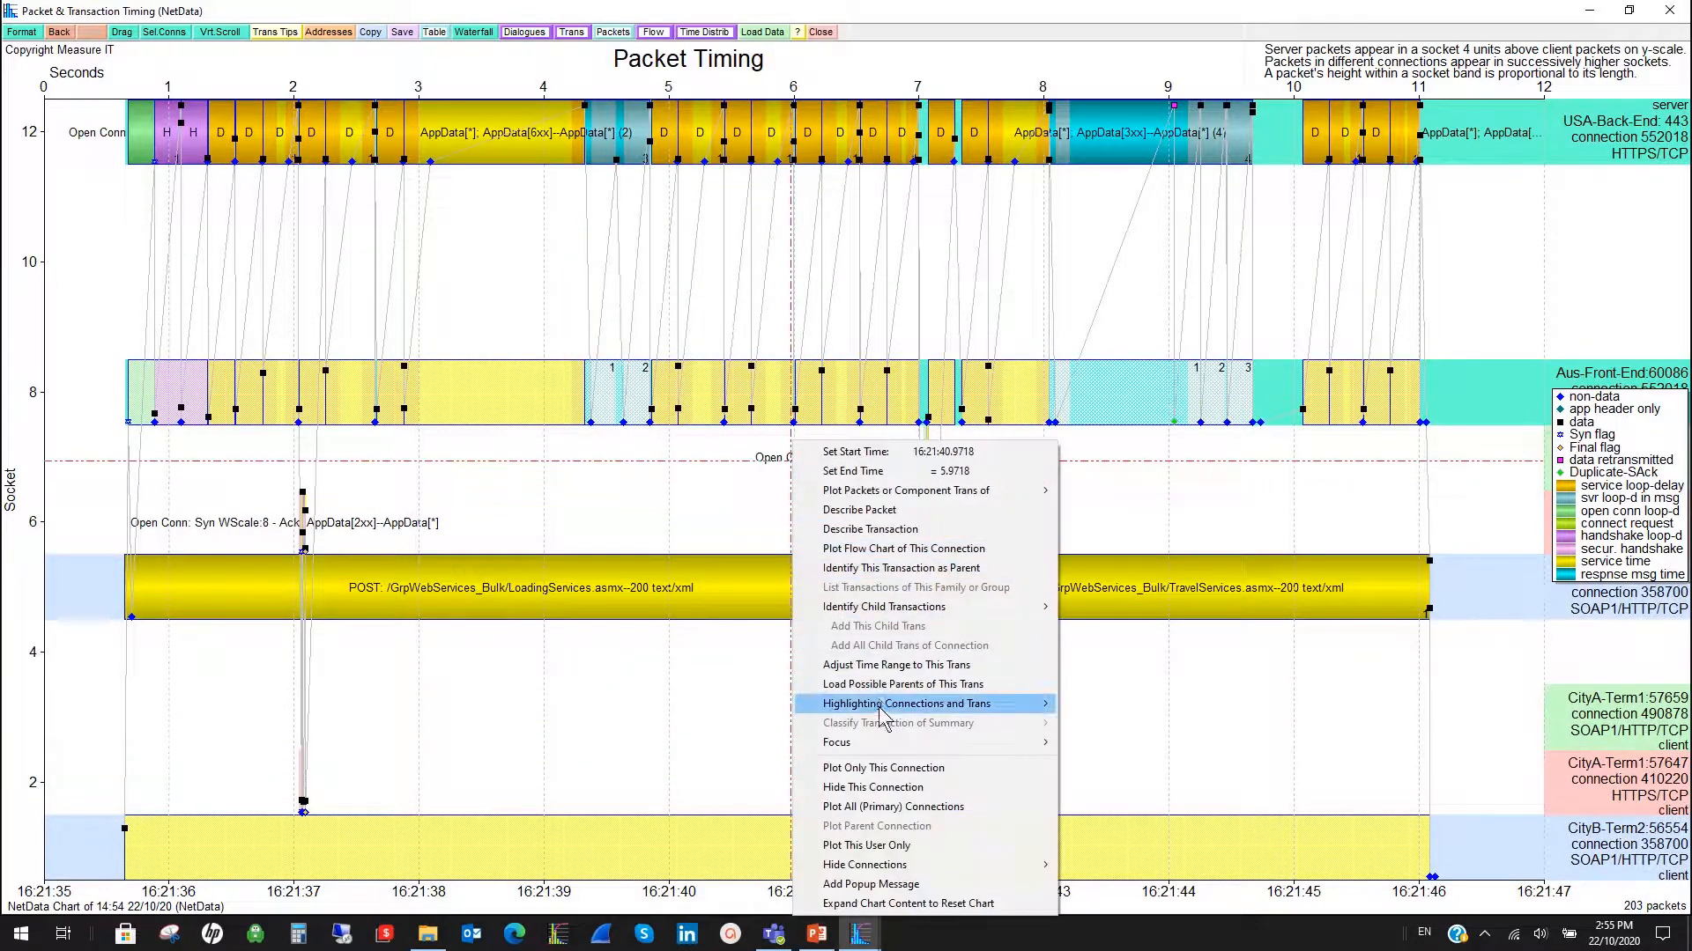
click(899, 789)
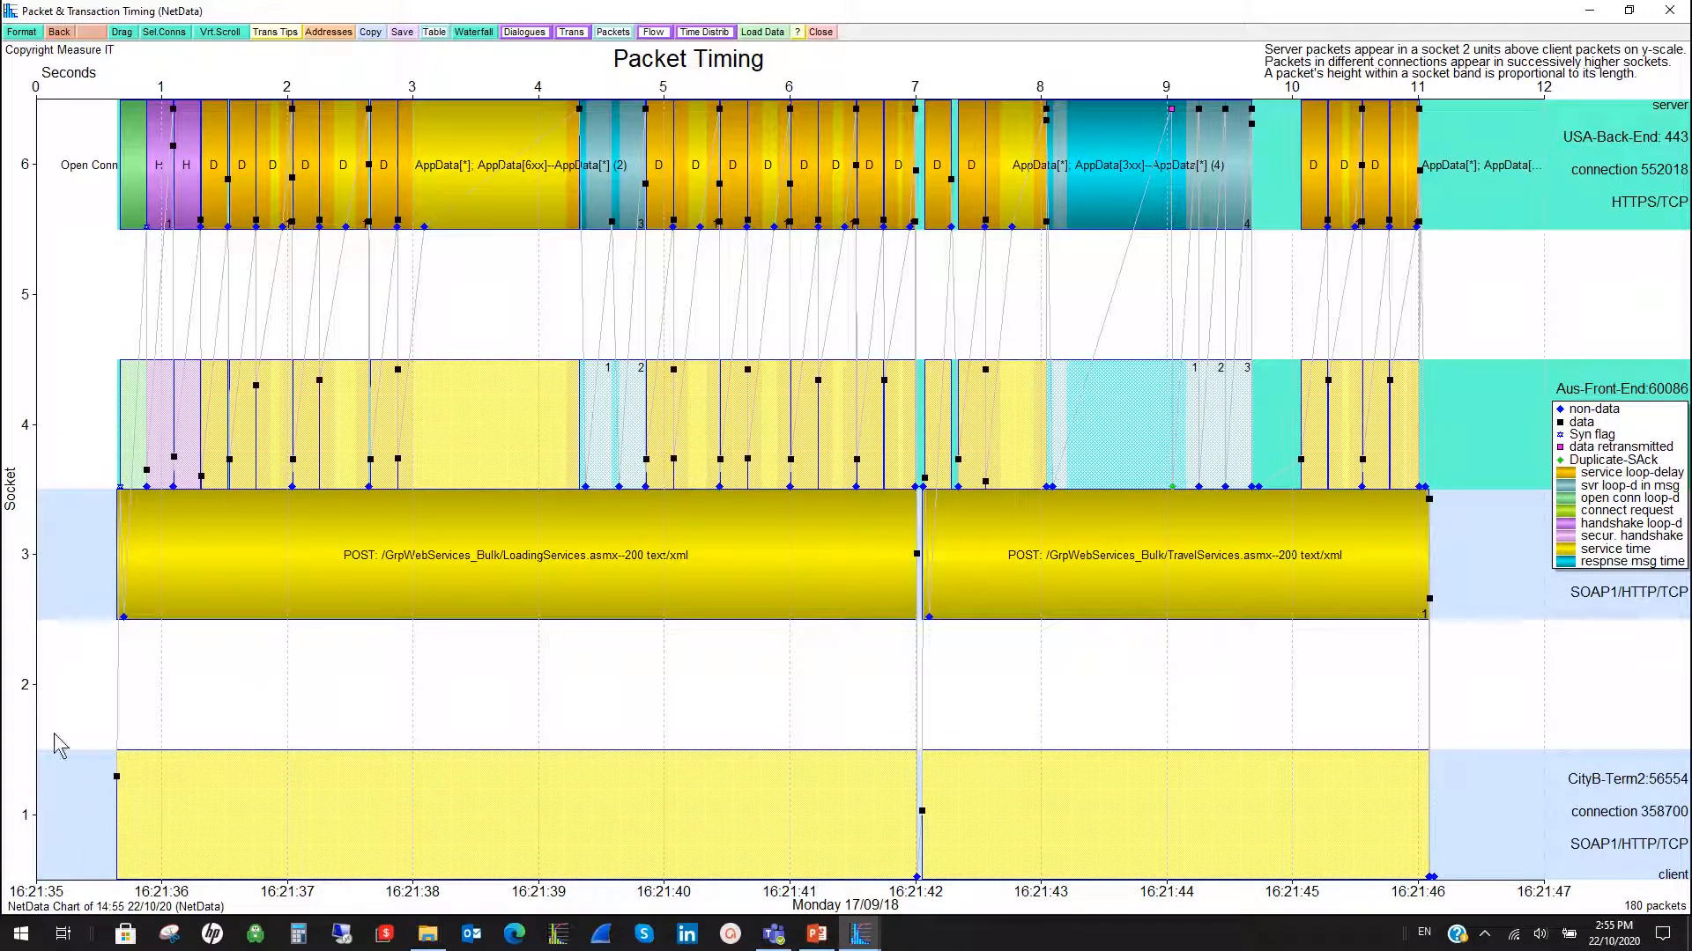
- Move the legend clear of the connection labels and inspect the connection-open and handshake bars on the USA-Back-End connection
mouse_move(1586, 540)
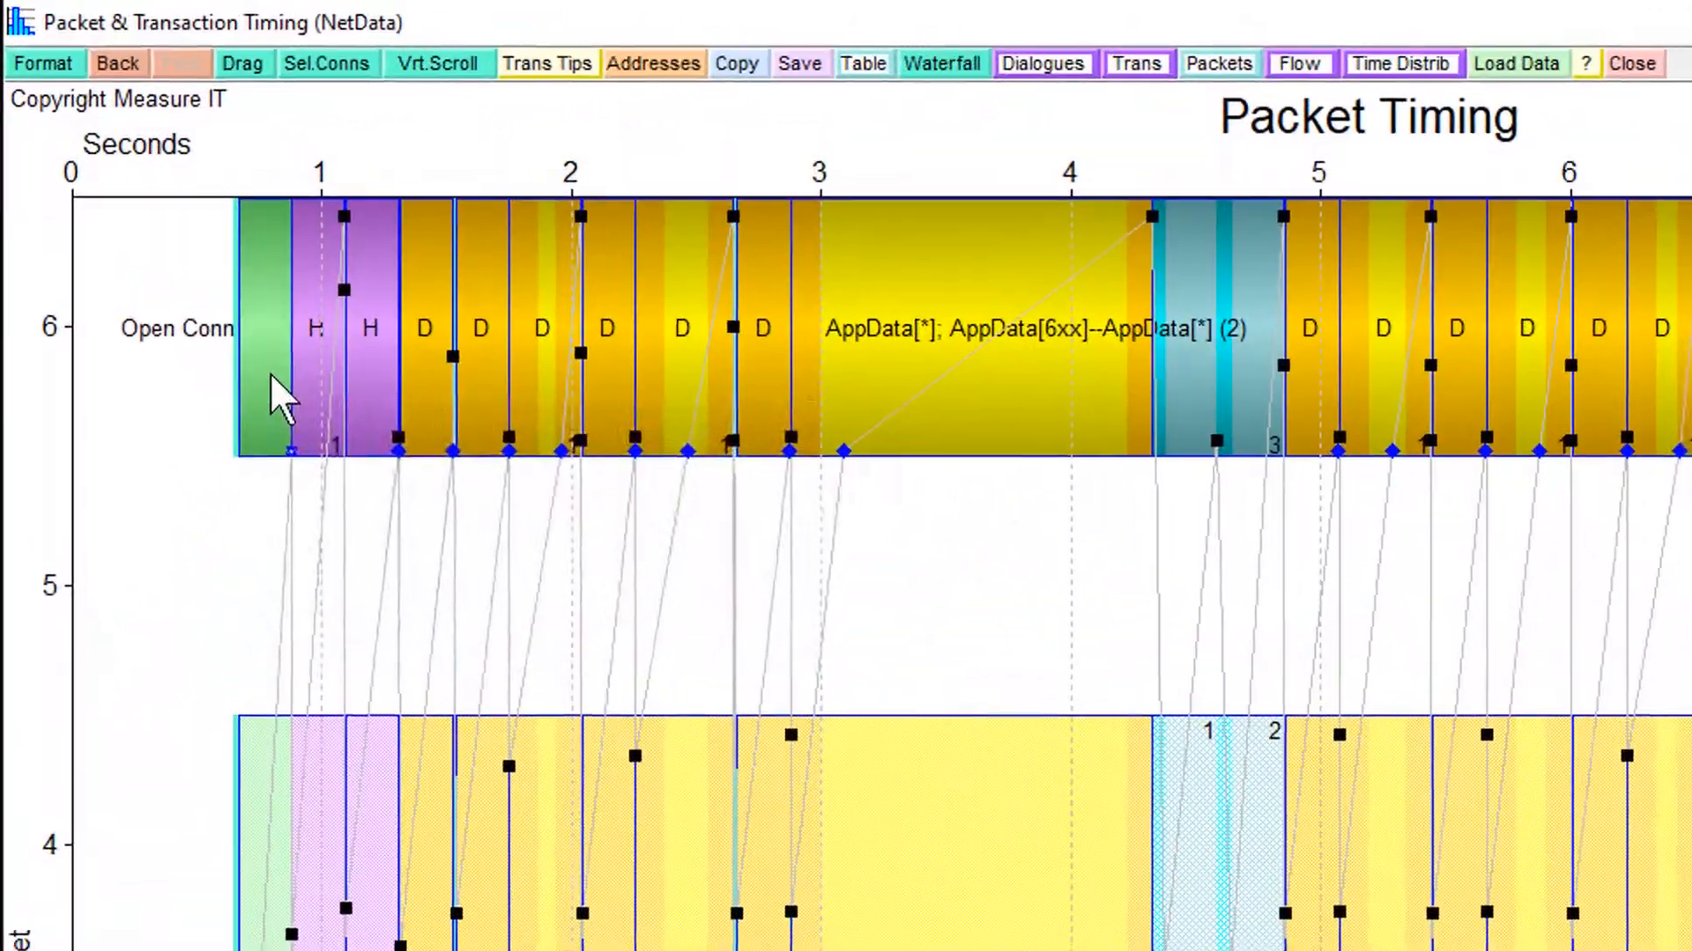
mouse_move(136, 188)
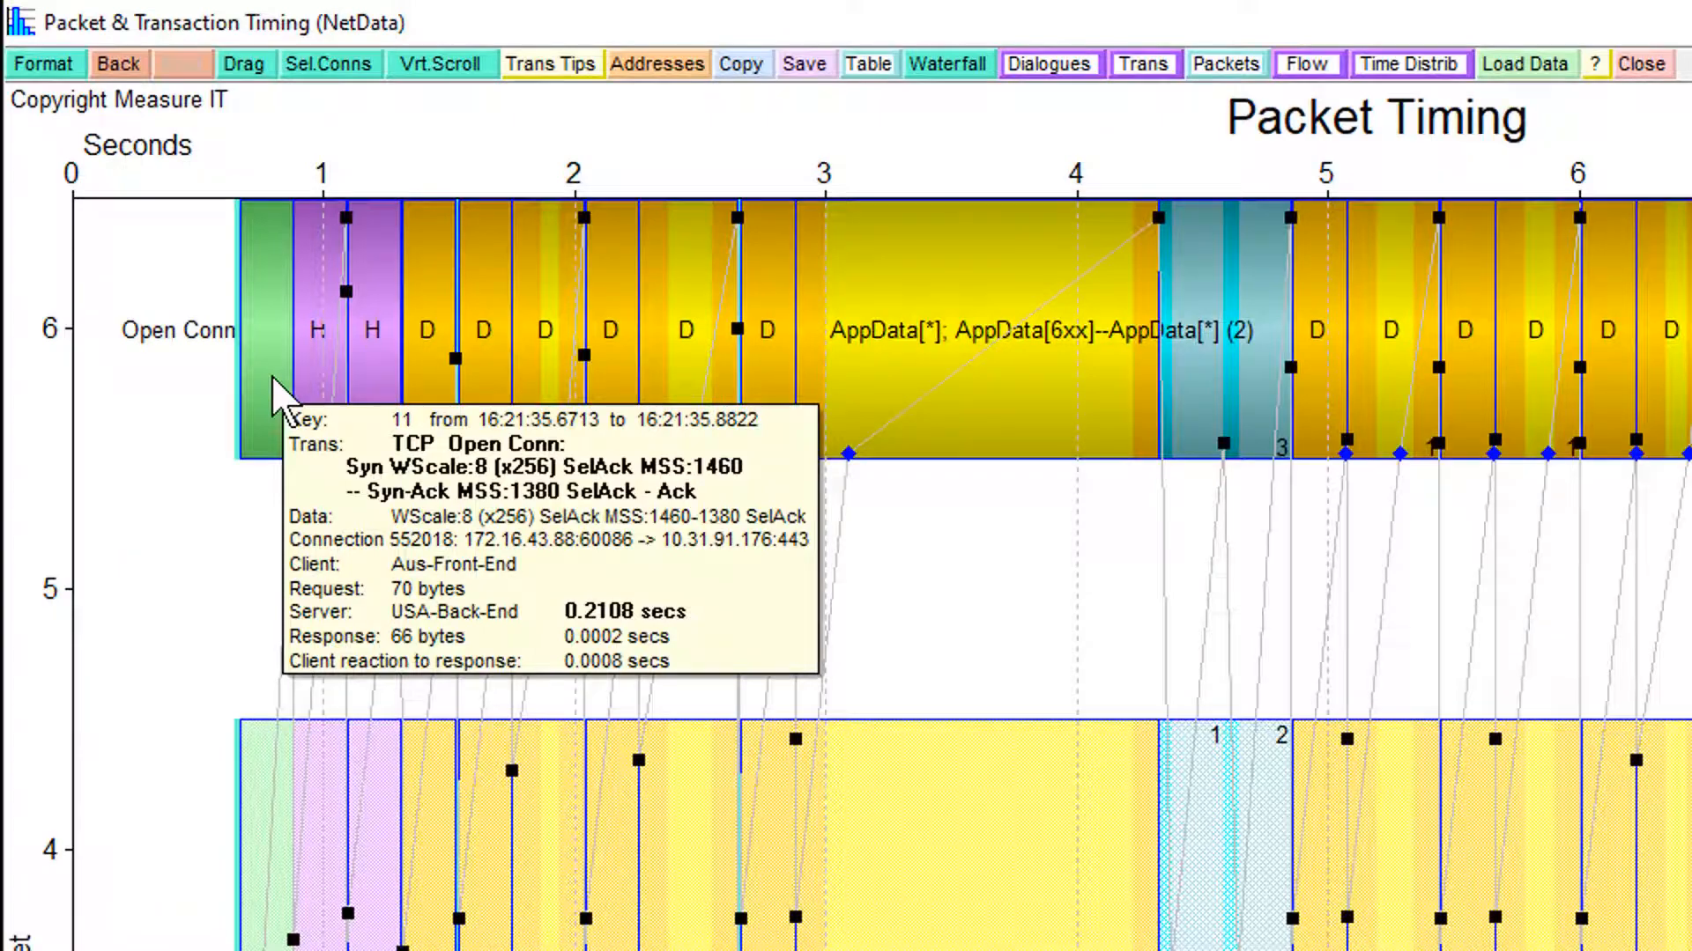
mouse_move(319, 377)
mouse_move(370, 385)
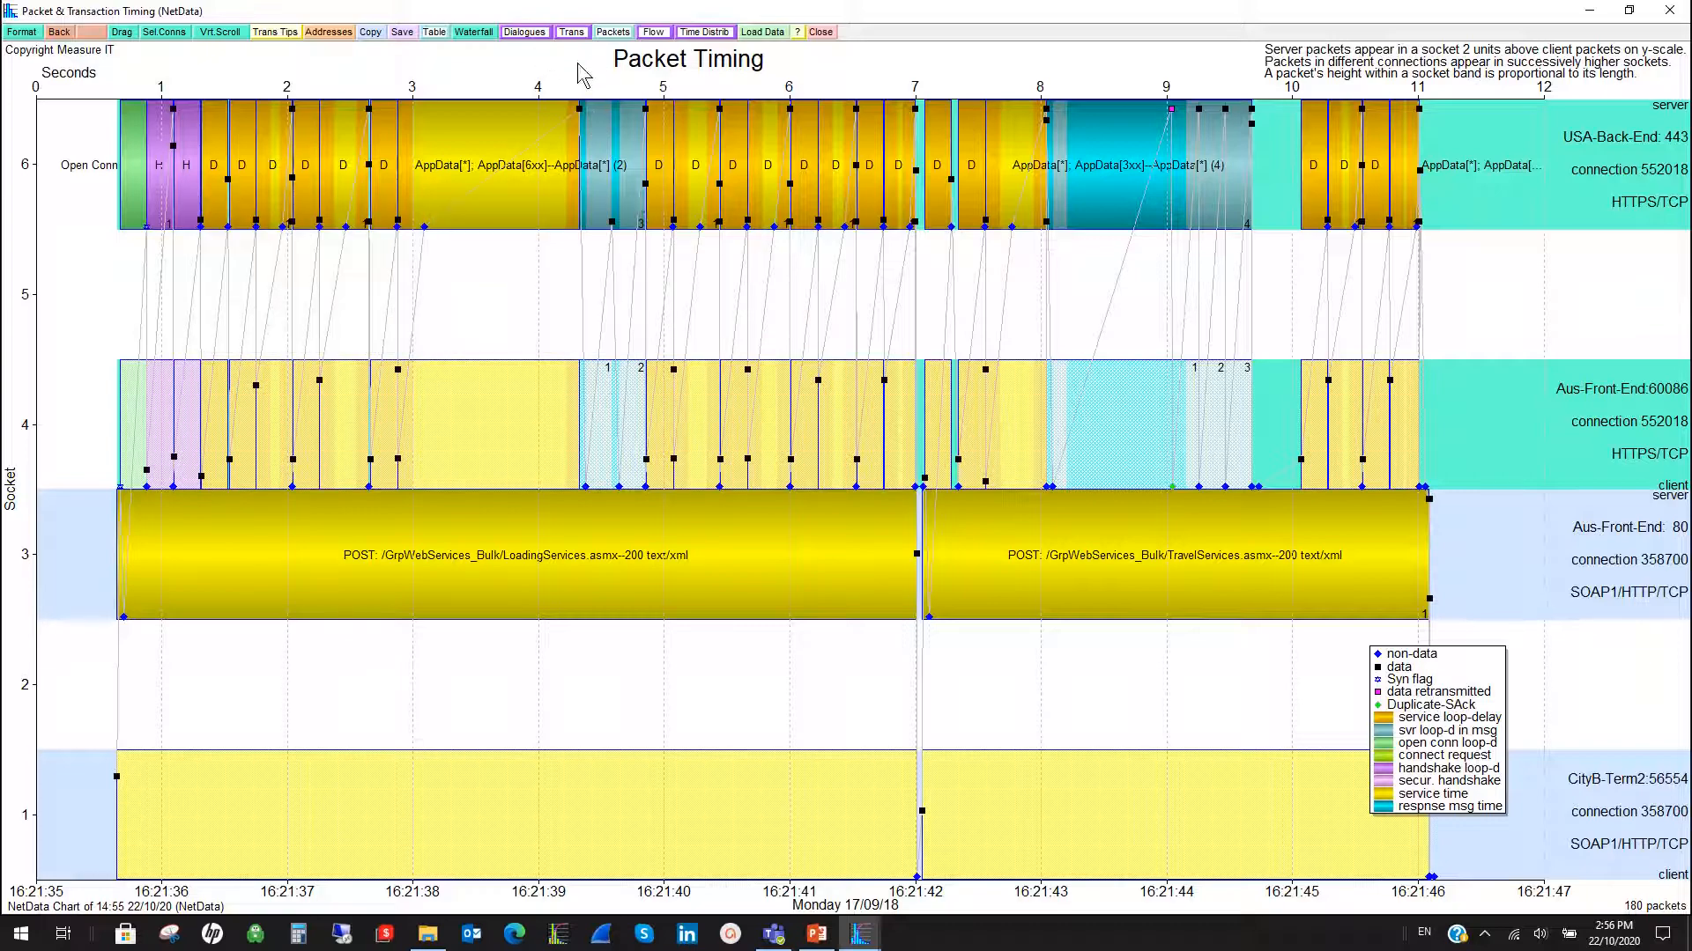
- Show the waterfall list and exclude the LoadingServices and TravelServices POST transactions from the time summary
click(484, 33)
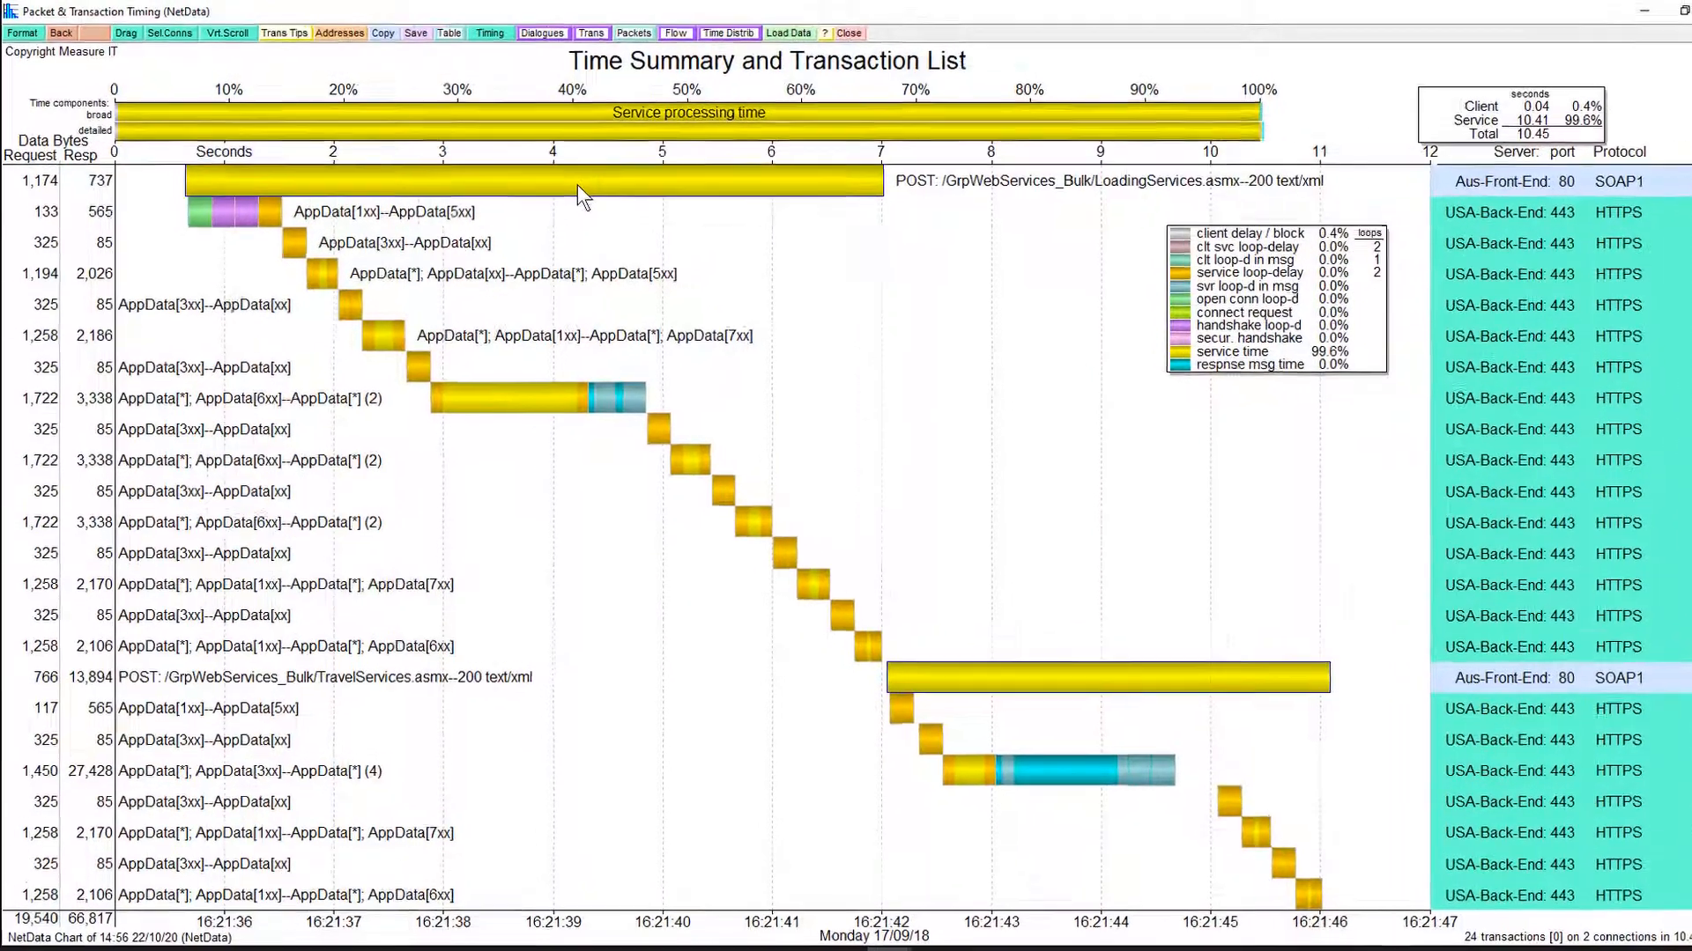
right_click(559, 174)
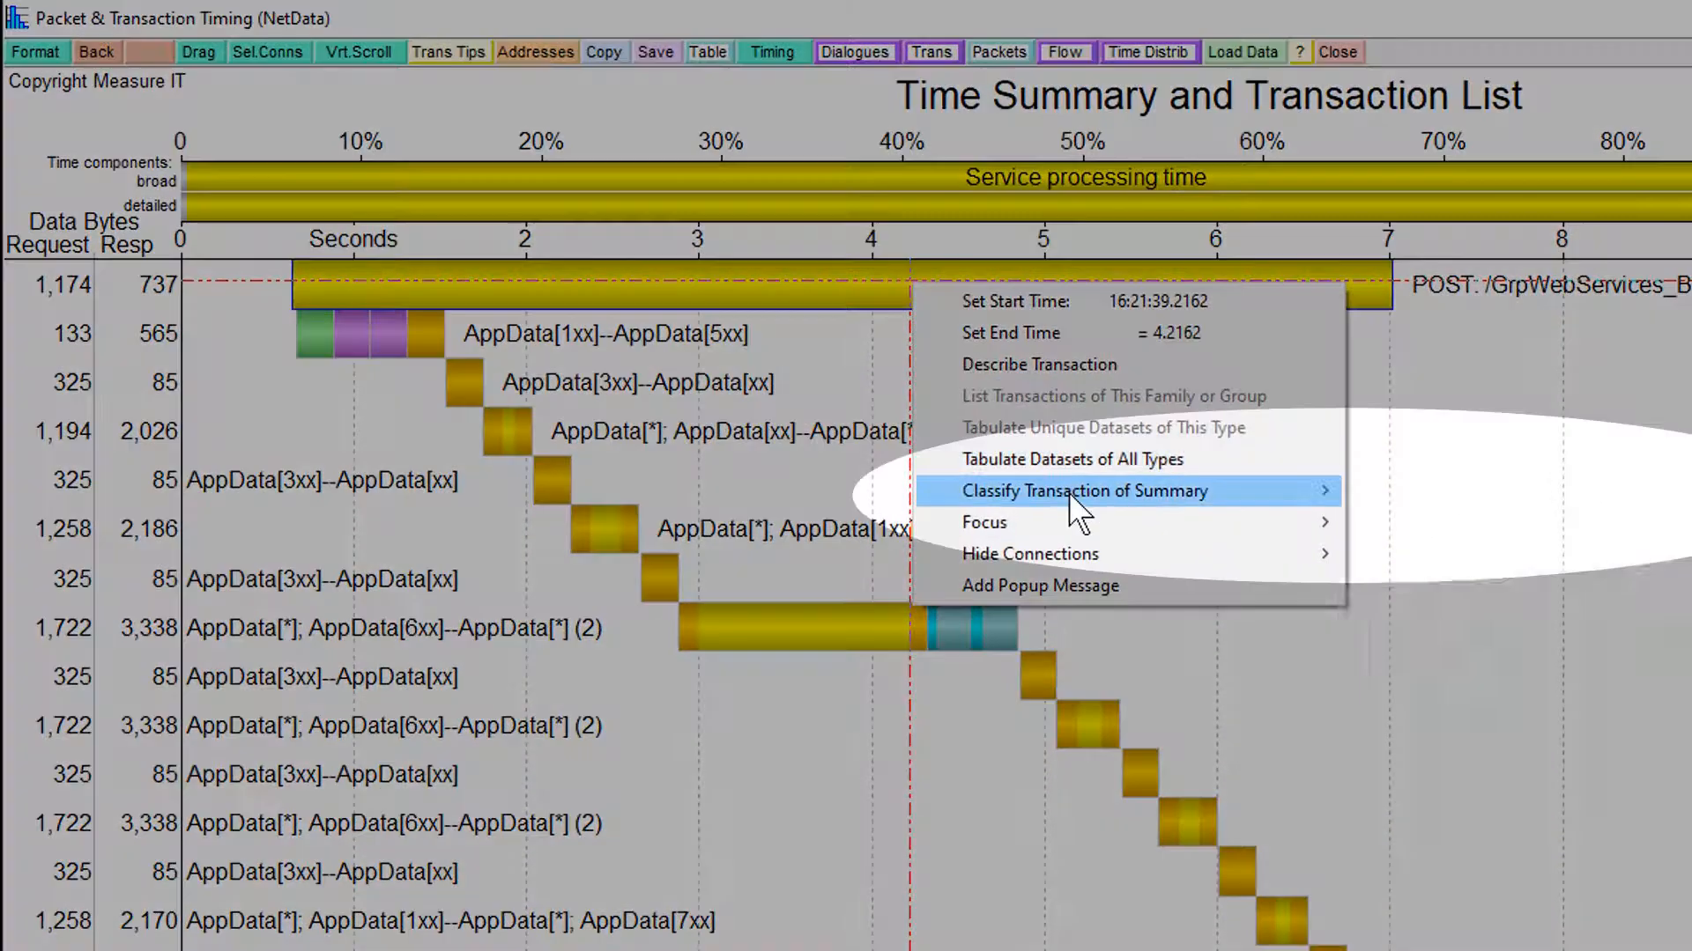
mouse_move(1069, 496)
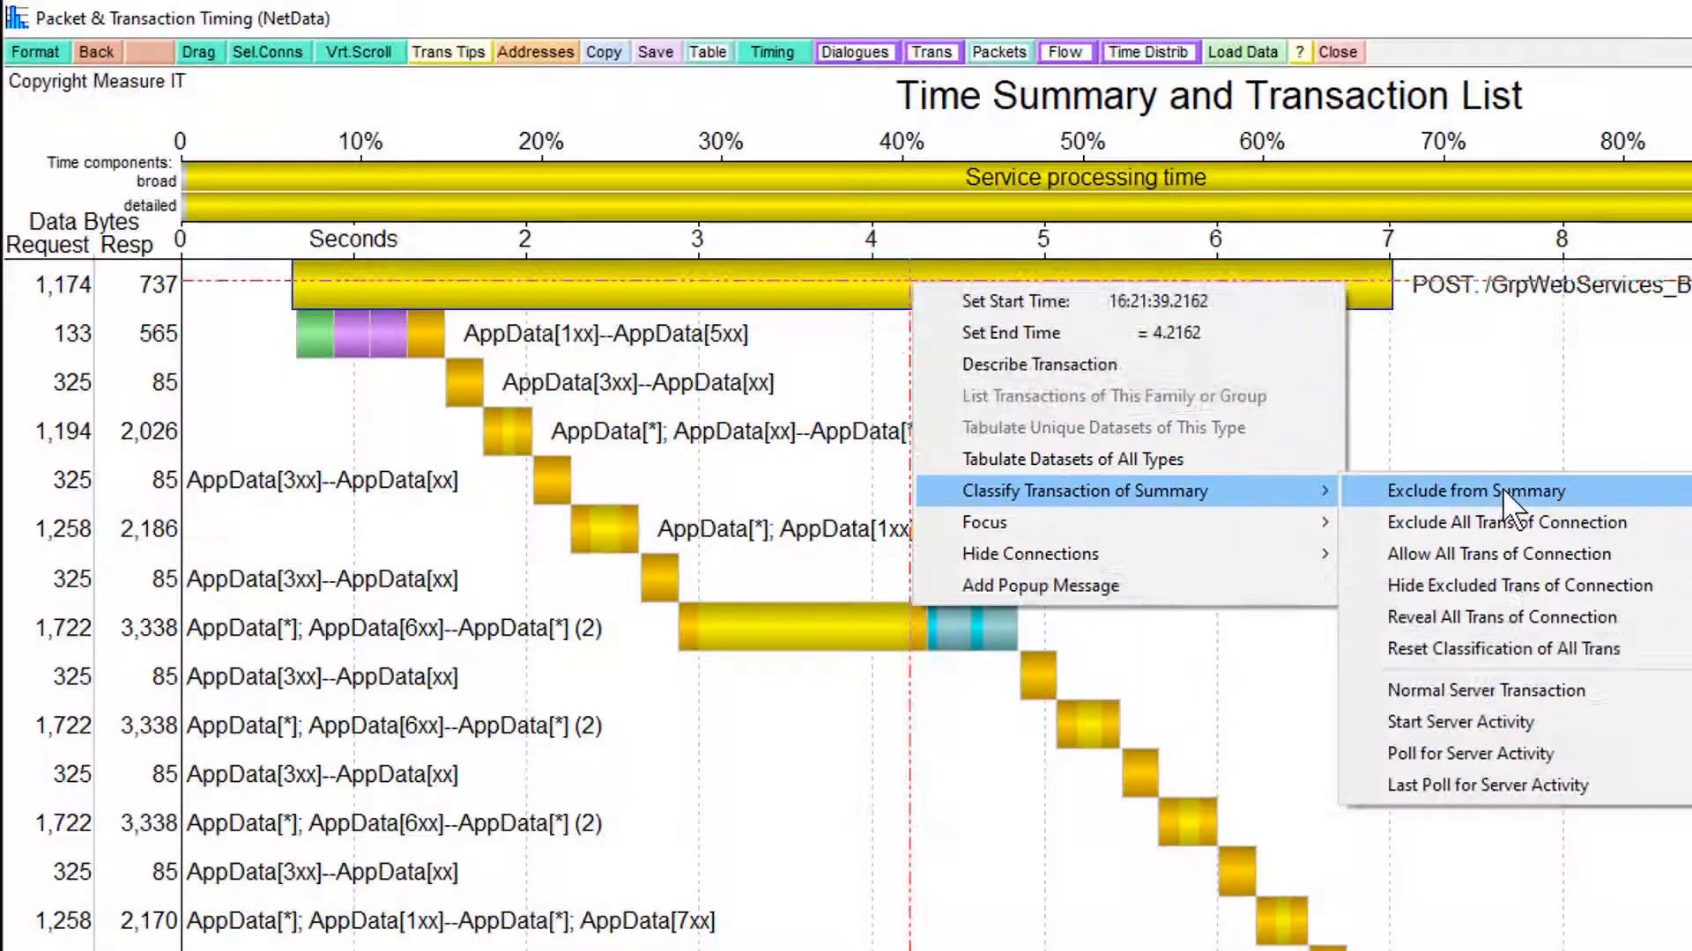
click(1503, 488)
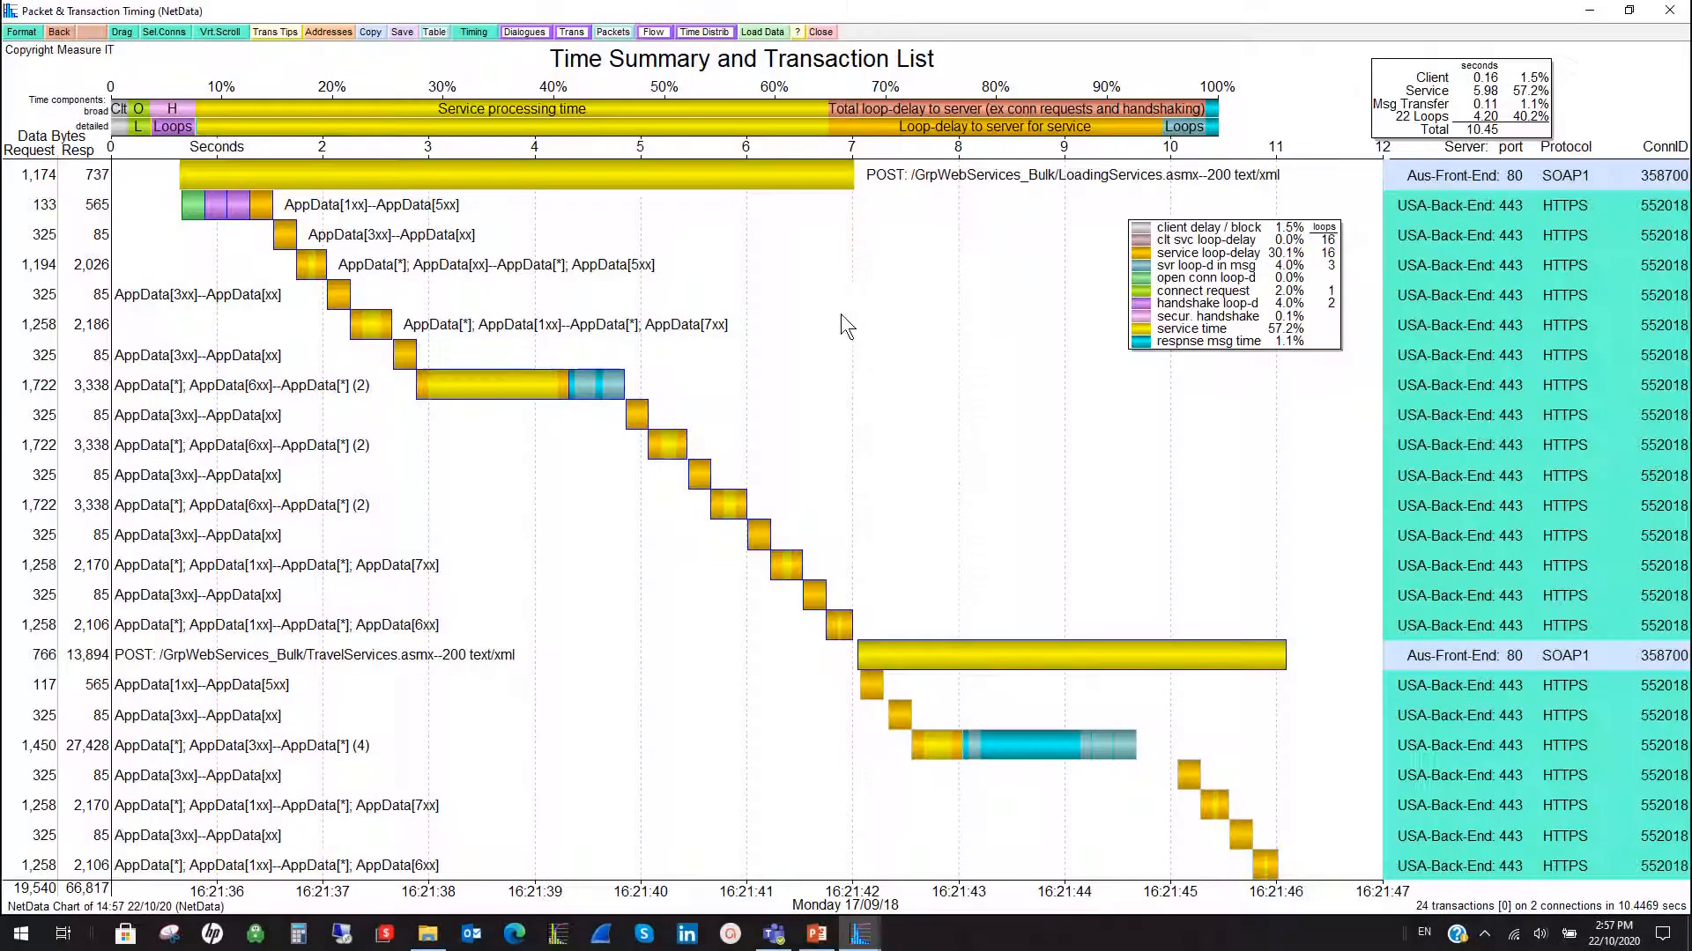
right_click(1054, 658)
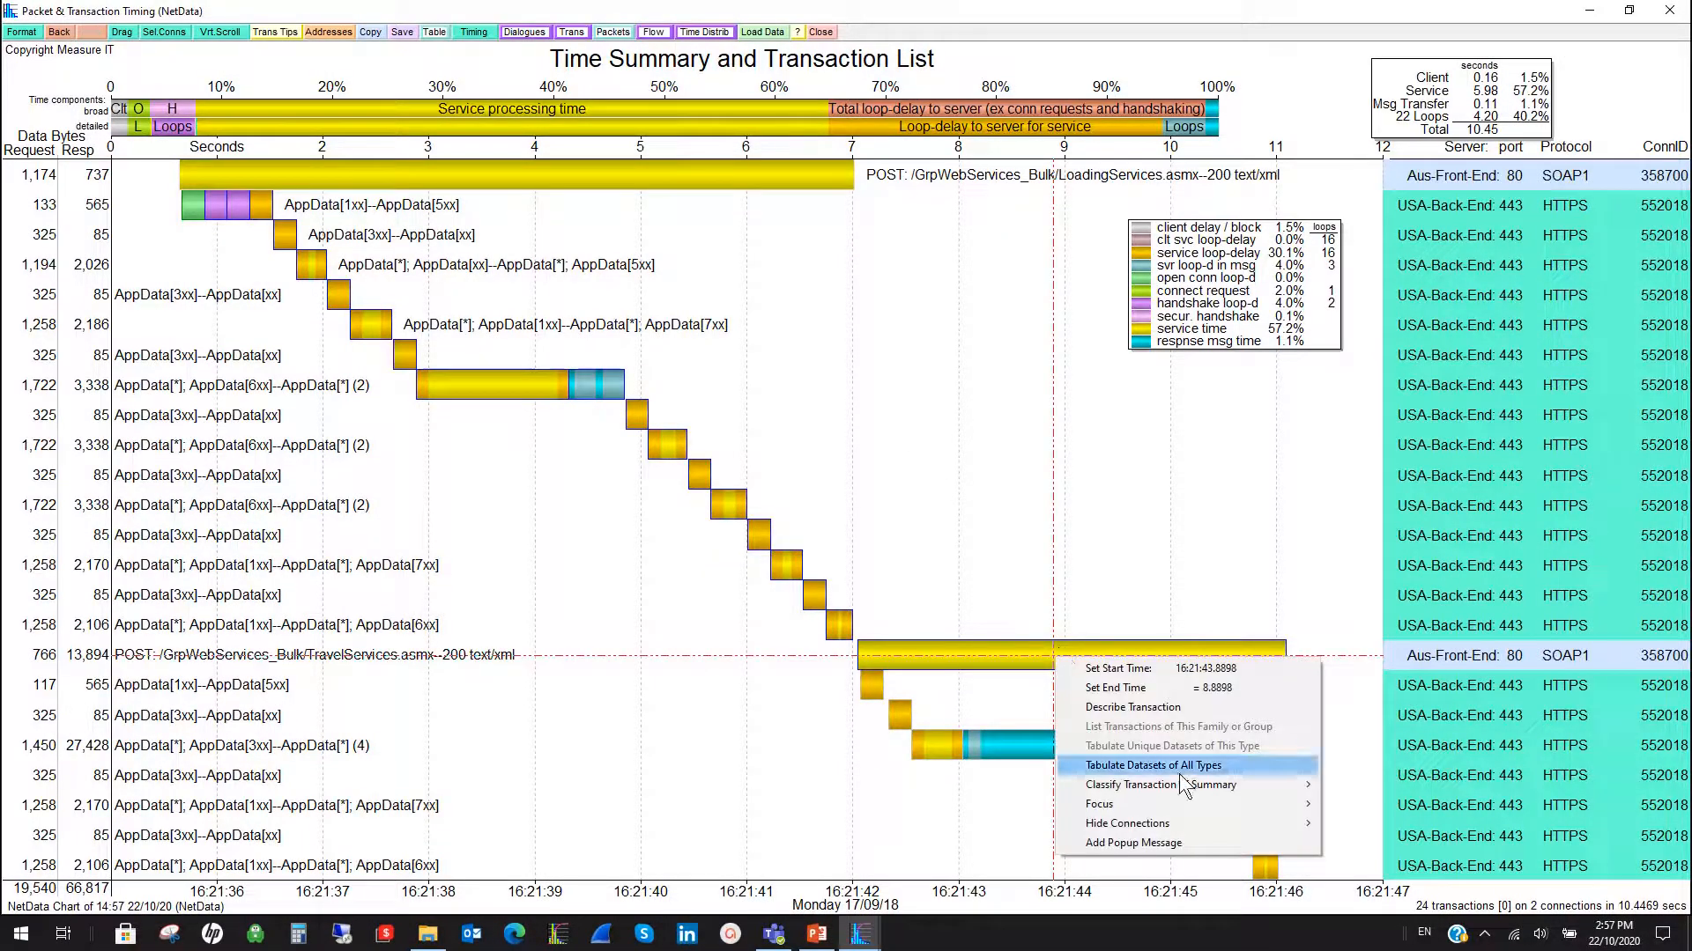
click(1119, 783)
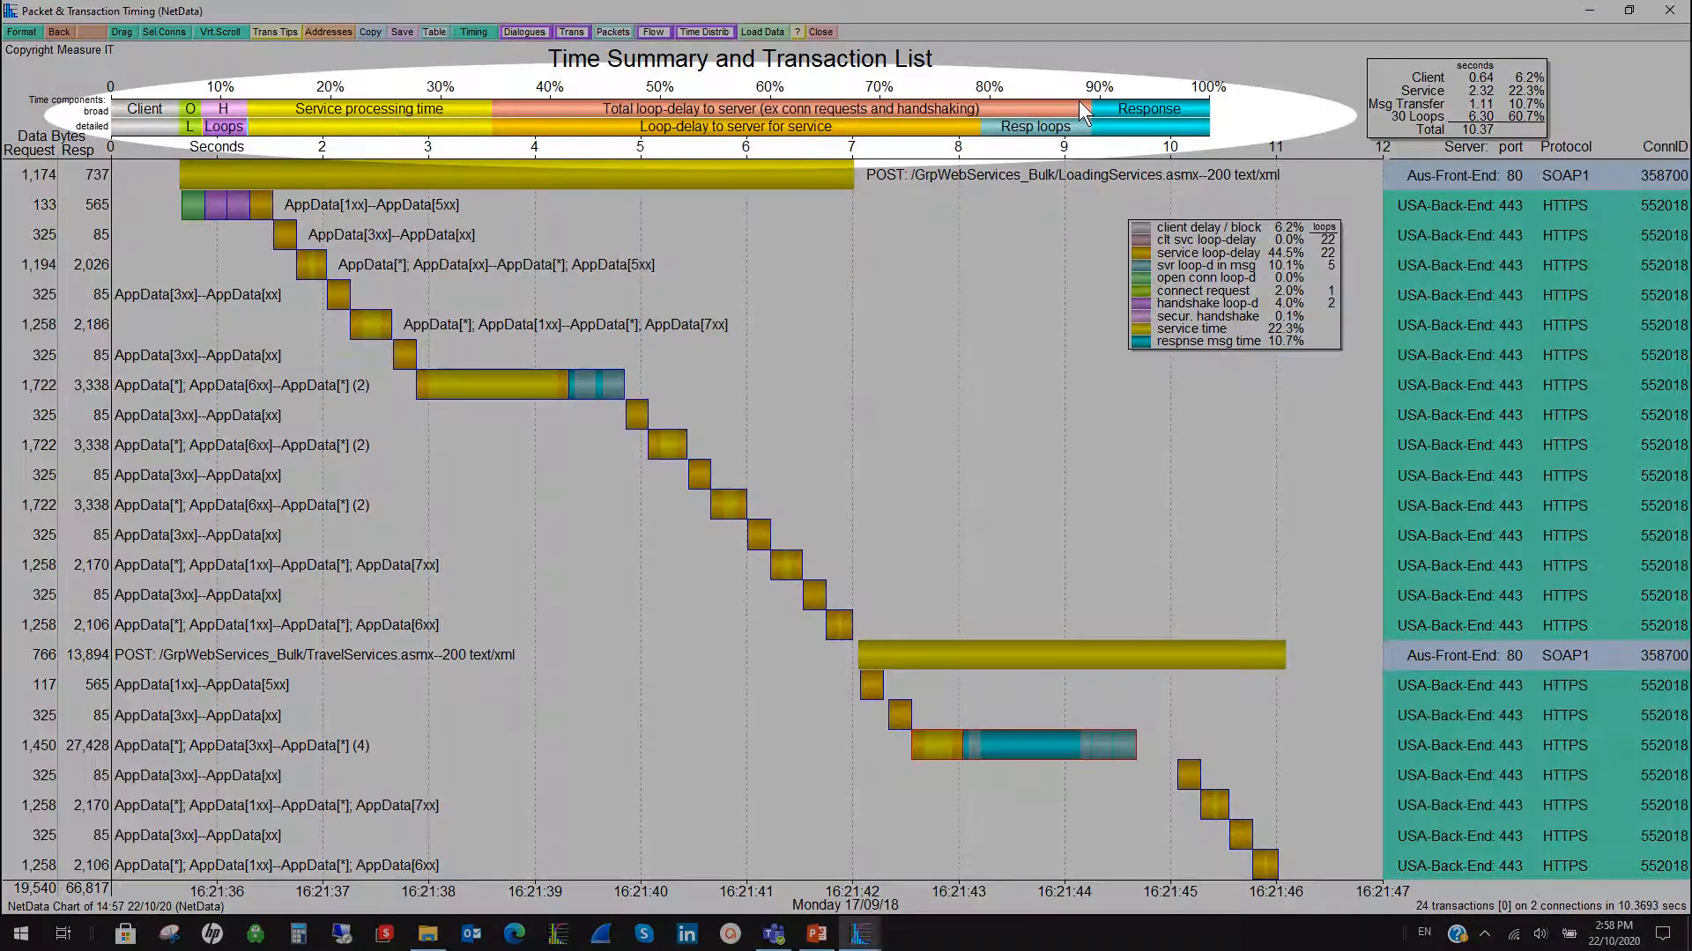
- Examine the total loop-delay component in the summary and the details of the short AppData[3xx] back-end transactions
mouse_move(1080, 104)
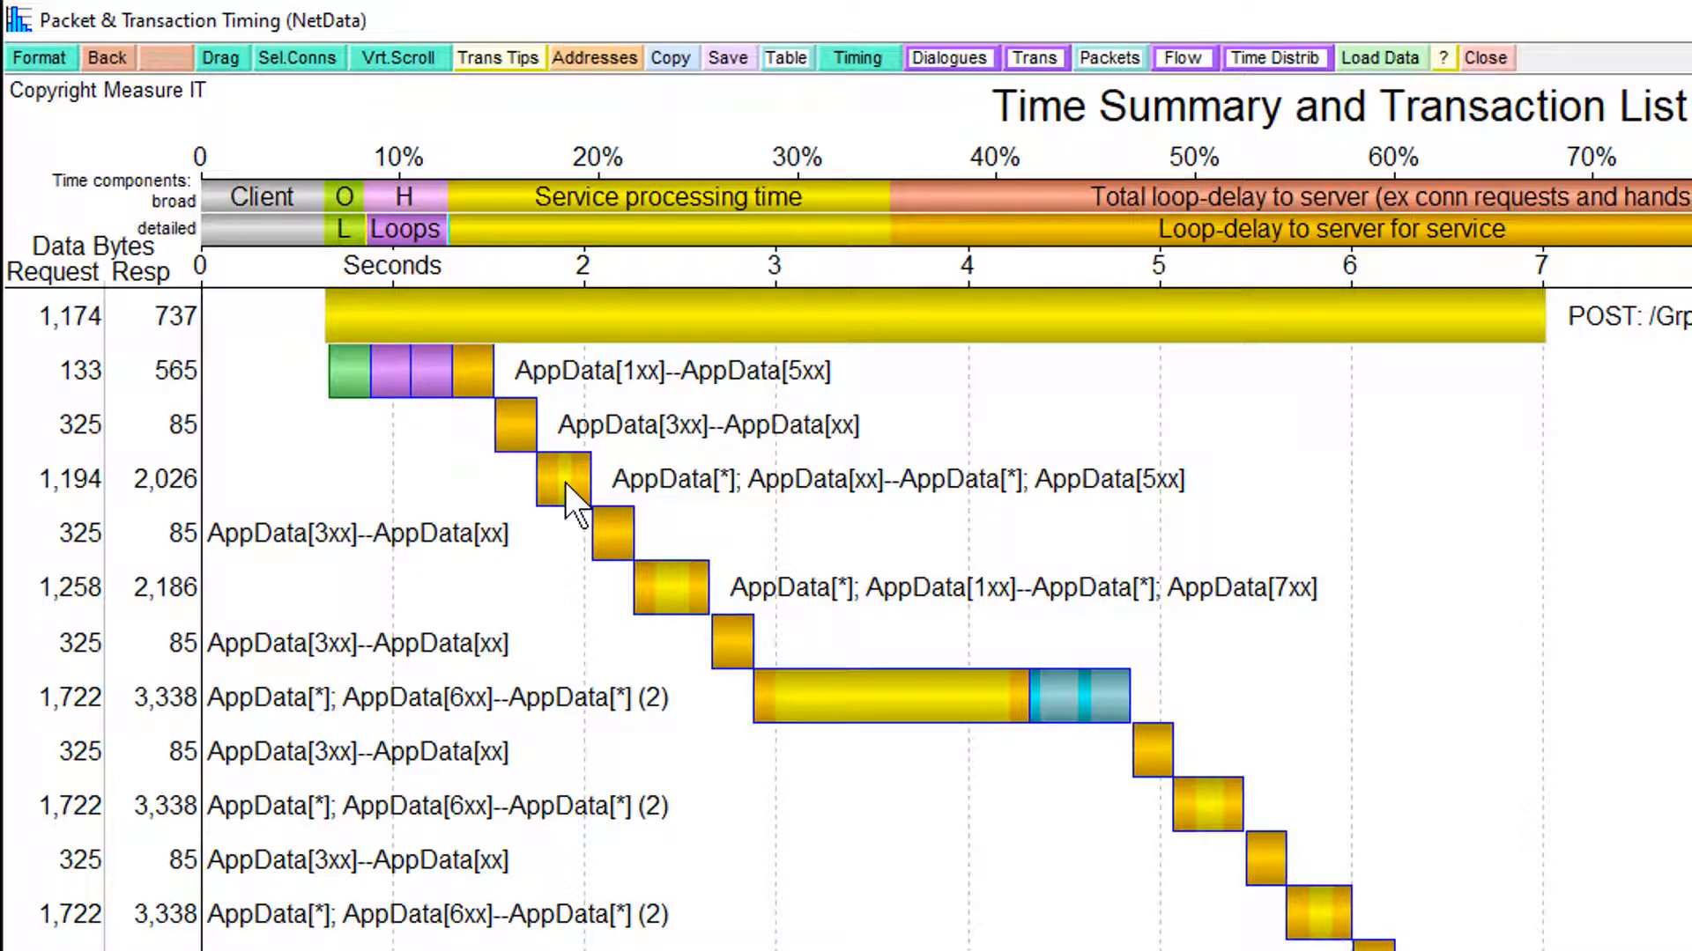
mouse_move(615, 528)
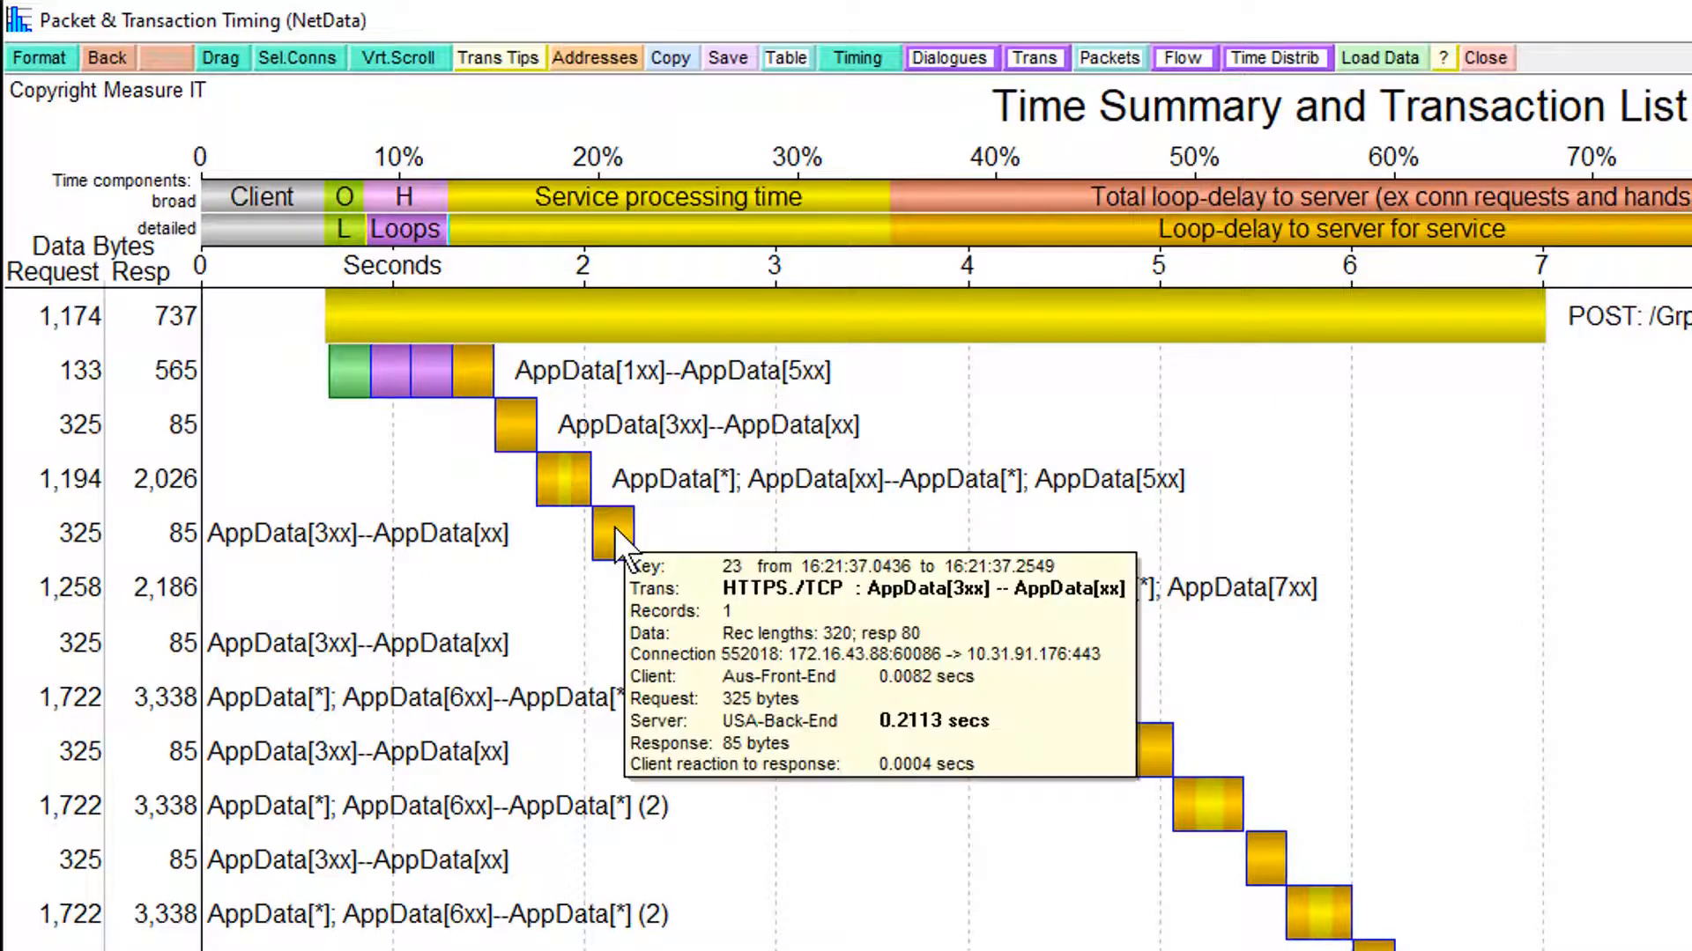
mouse_move(509, 427)
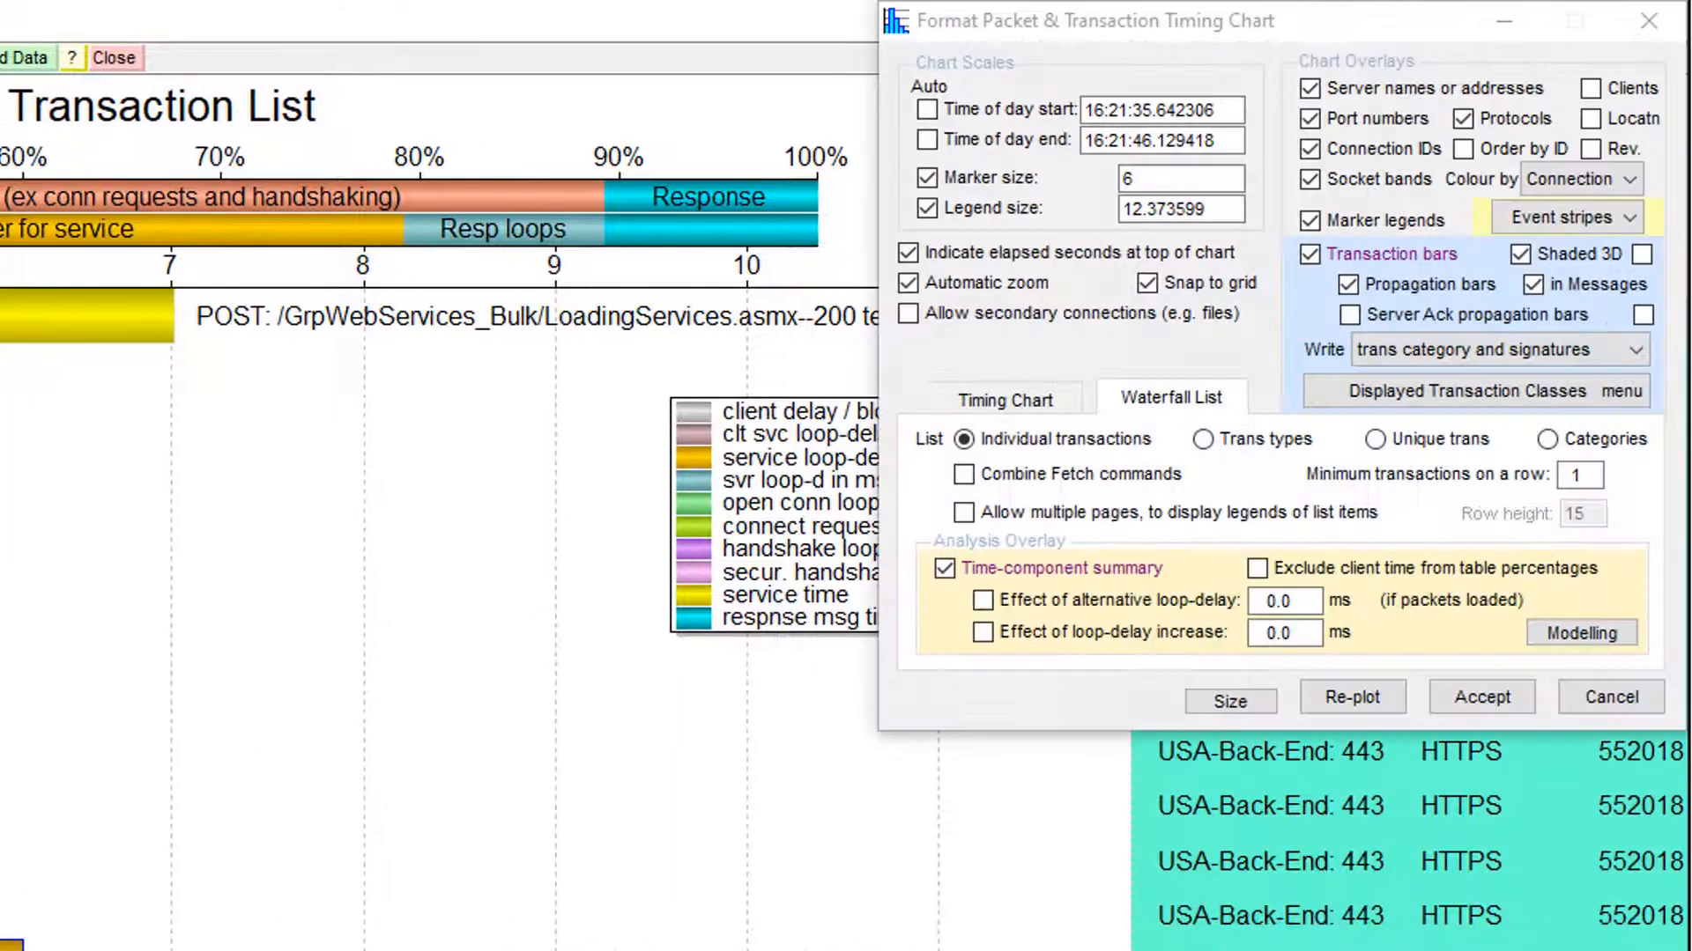
- Set the waterfall list to group transactions by Categories and inspect the AppData[3xx] transactions
click(1548, 439)
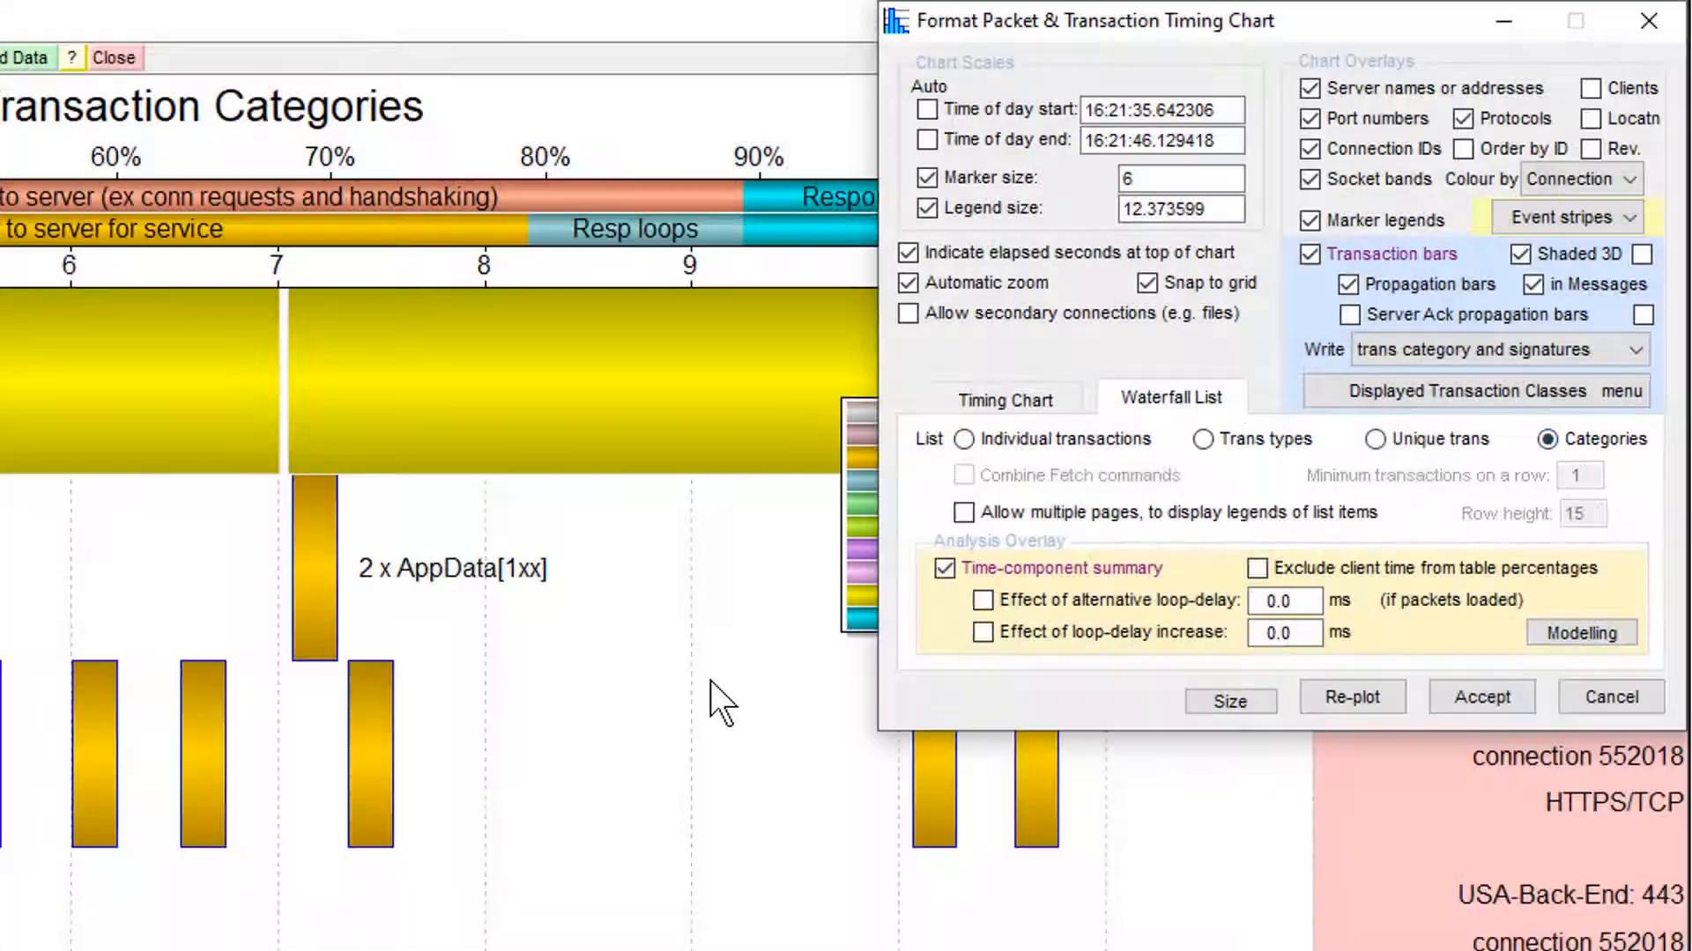
click(712, 680)
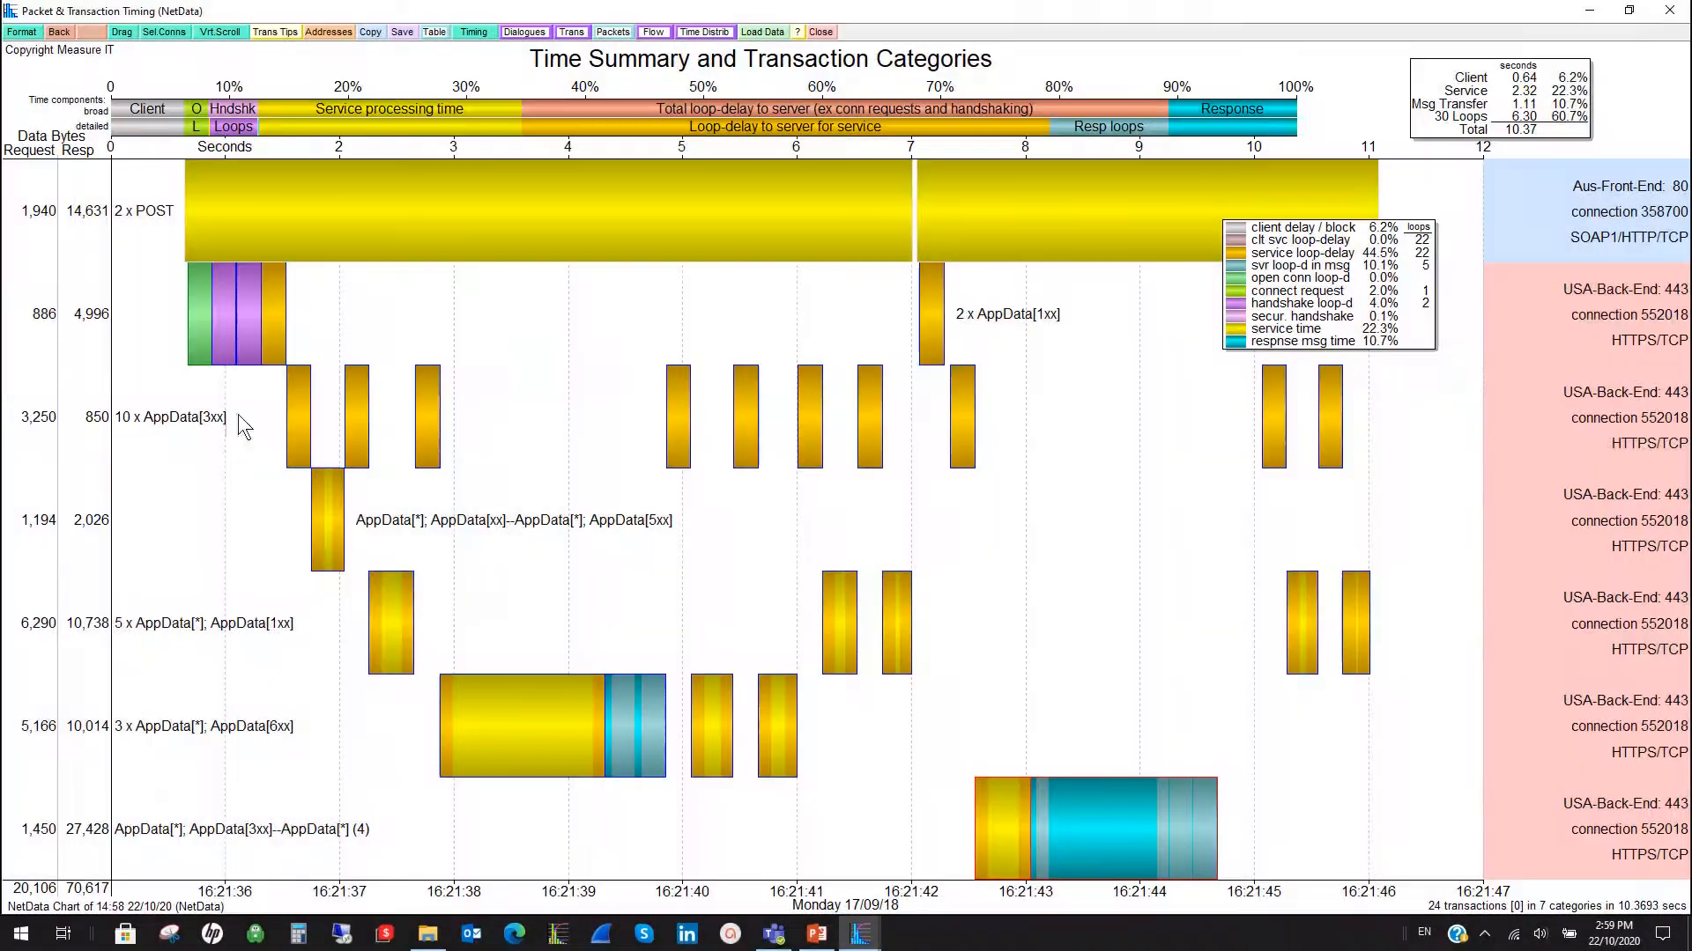
mouse_move(294, 432)
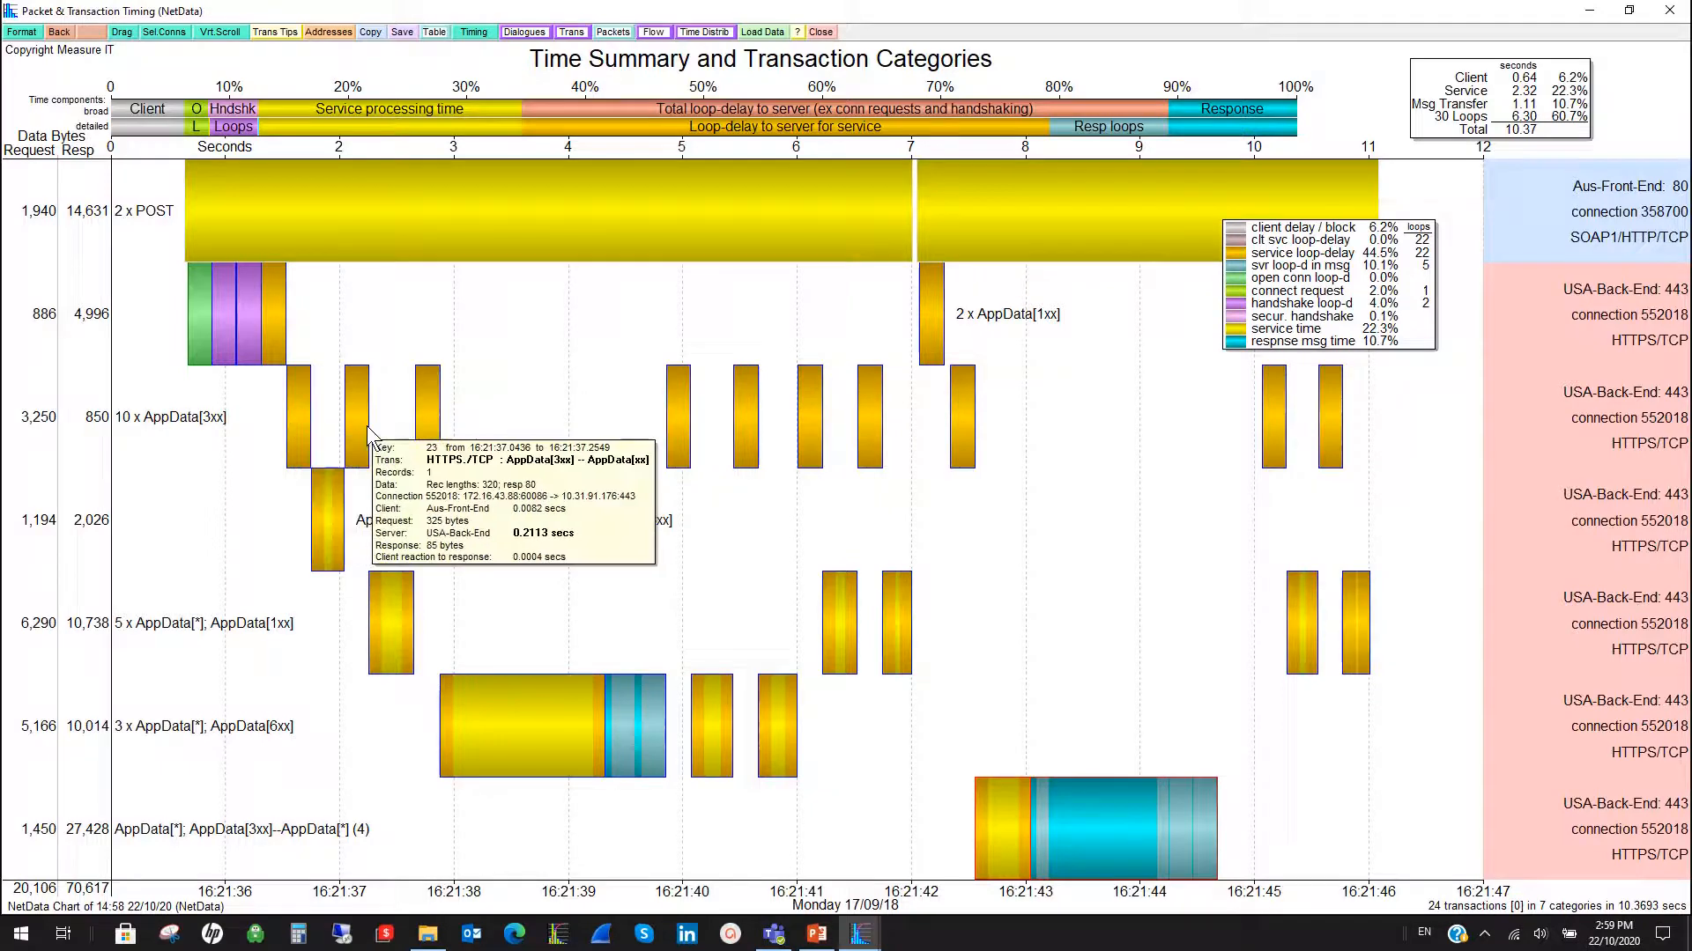
- Return to the timing chart and measure the time interval between the AppData[3xx] response data and the retransmitted packet
click(480, 35)
click(480, 33)
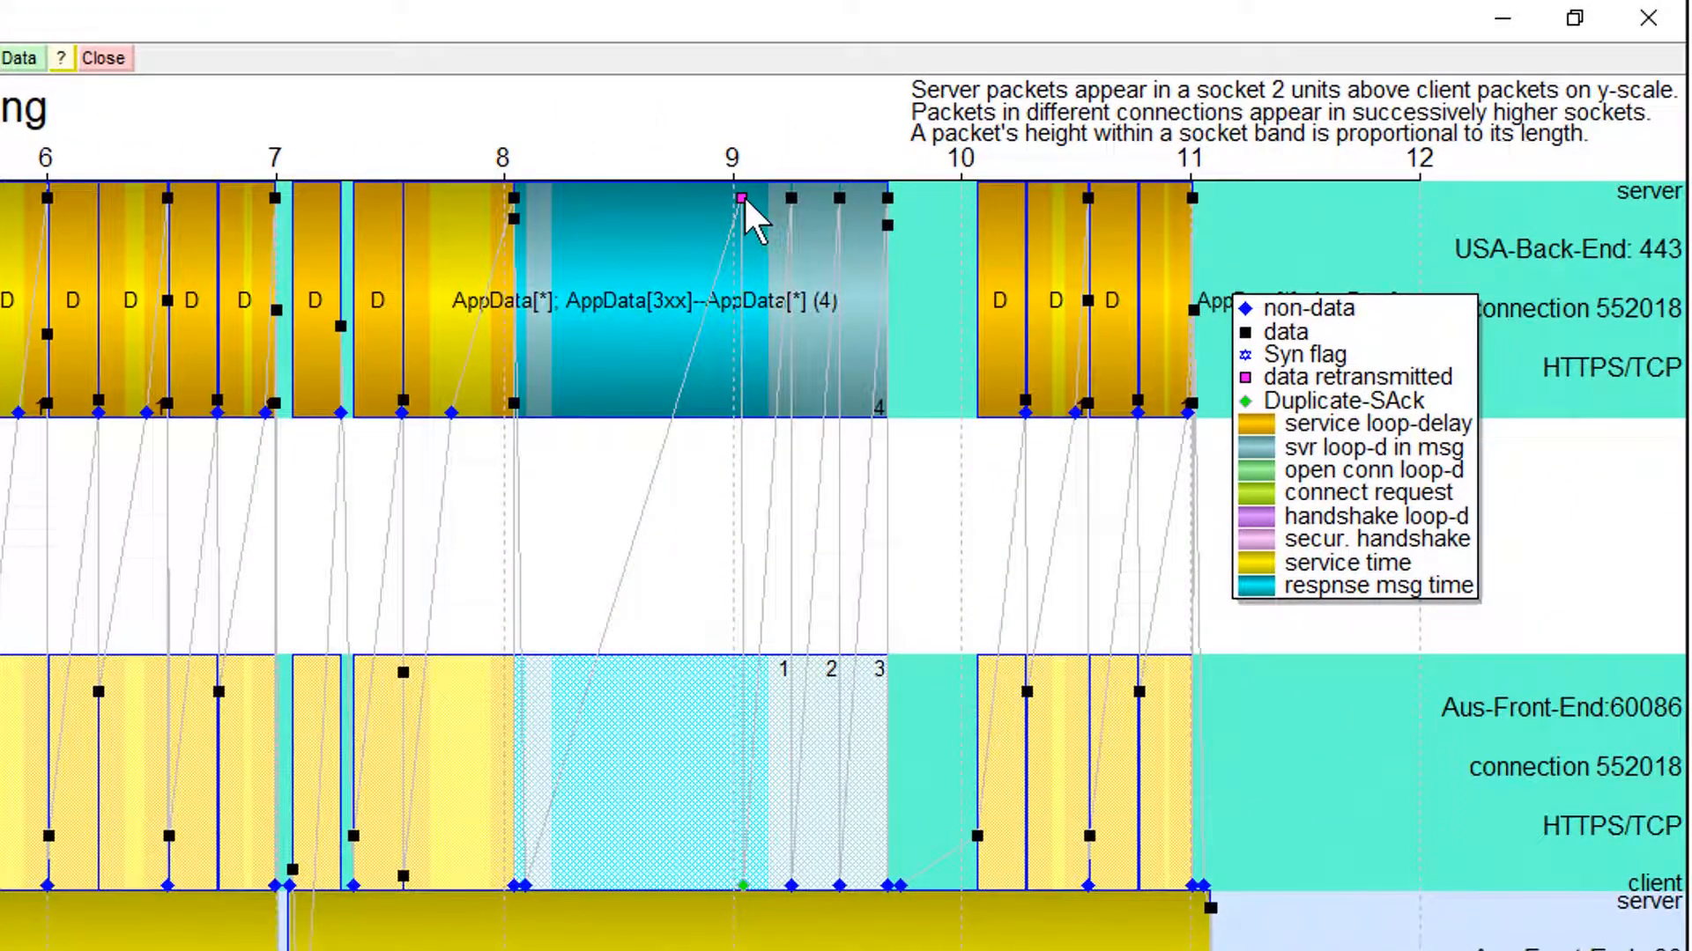
mouse_move(427, 344)
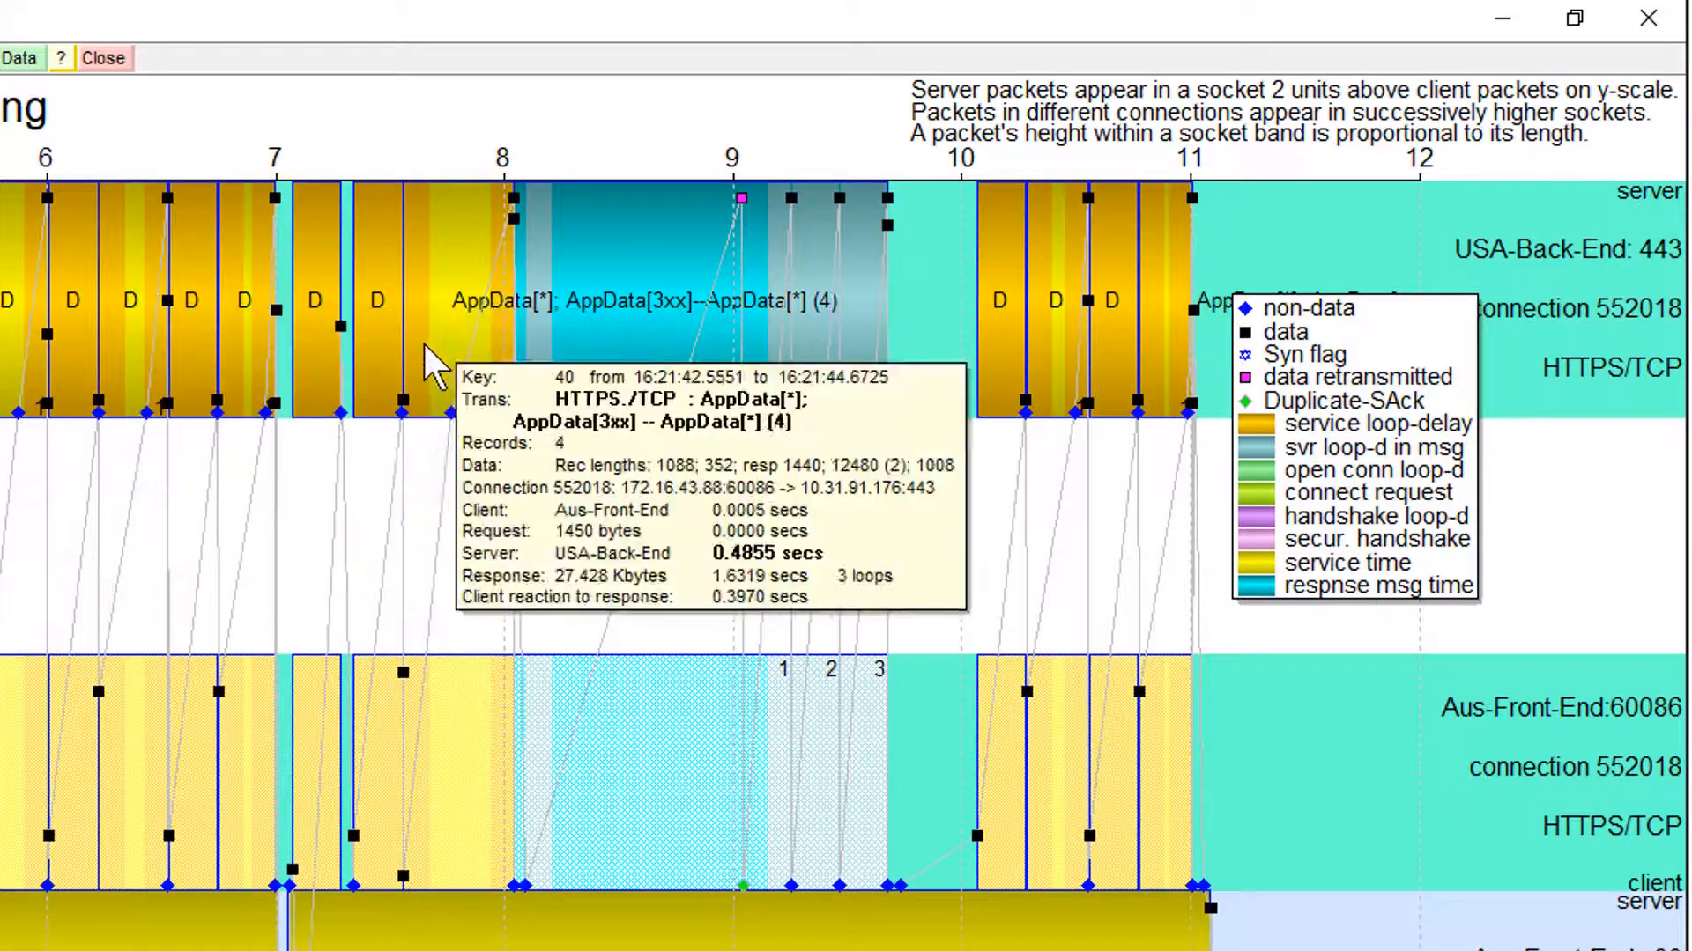
drag(514, 206, 588, 218)
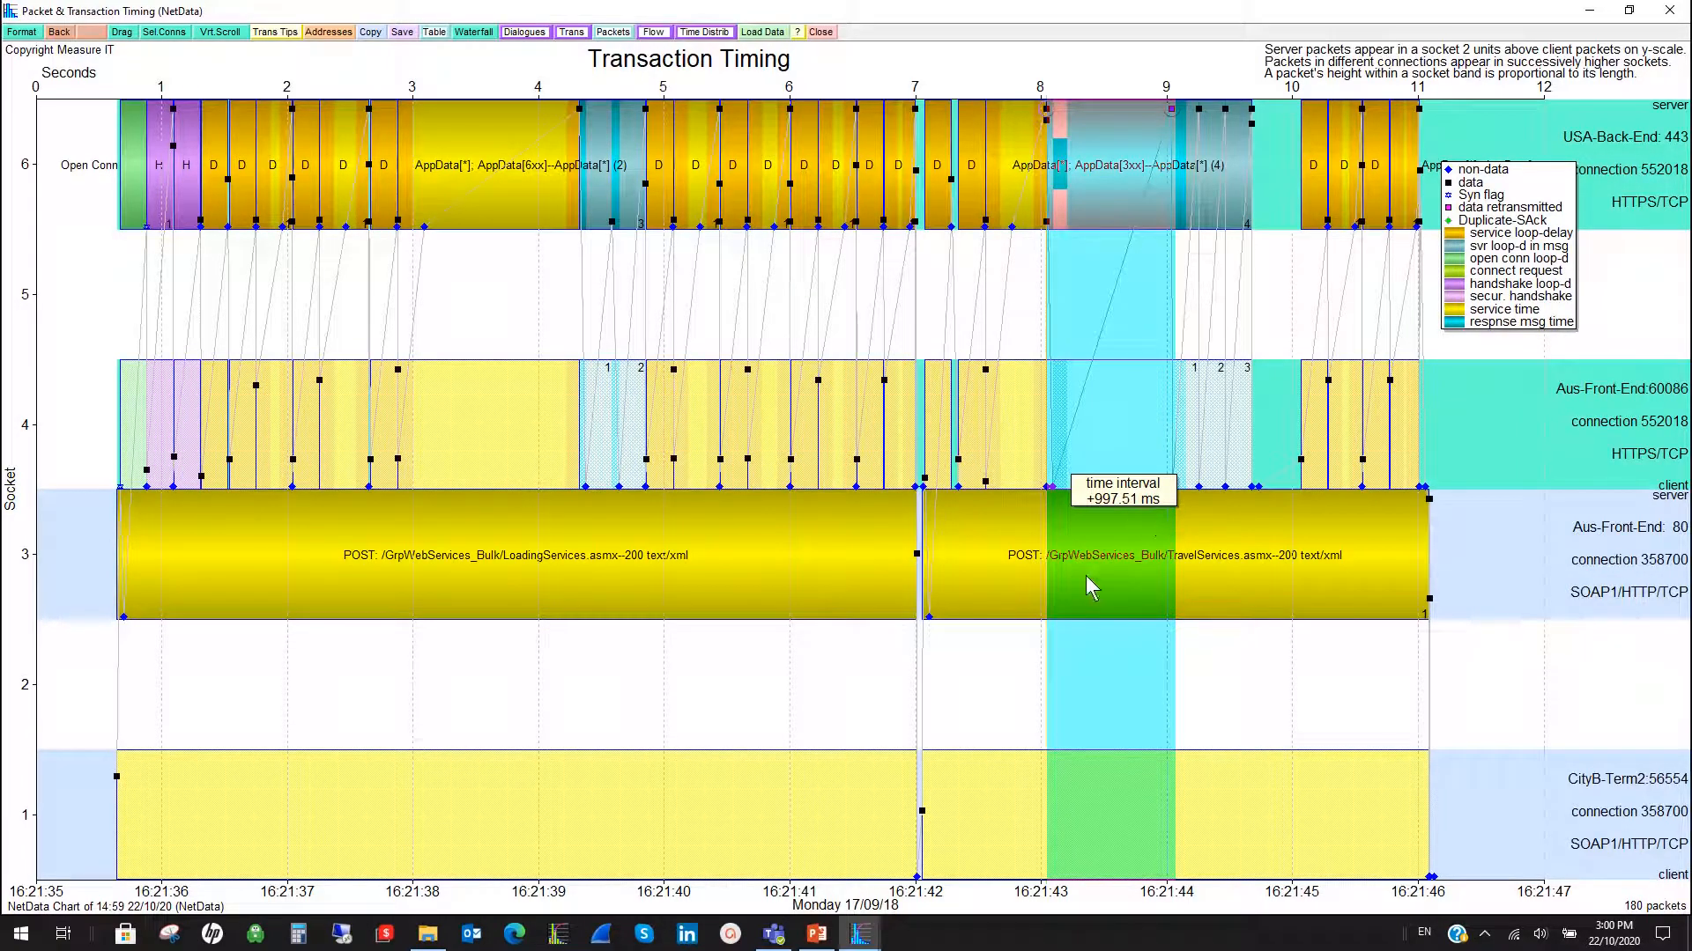
- Plot the data flow chart of connection 552018 and narrow it to 16:21:42–16:21:45.6, around the retransmission
right_click(1064, 191)
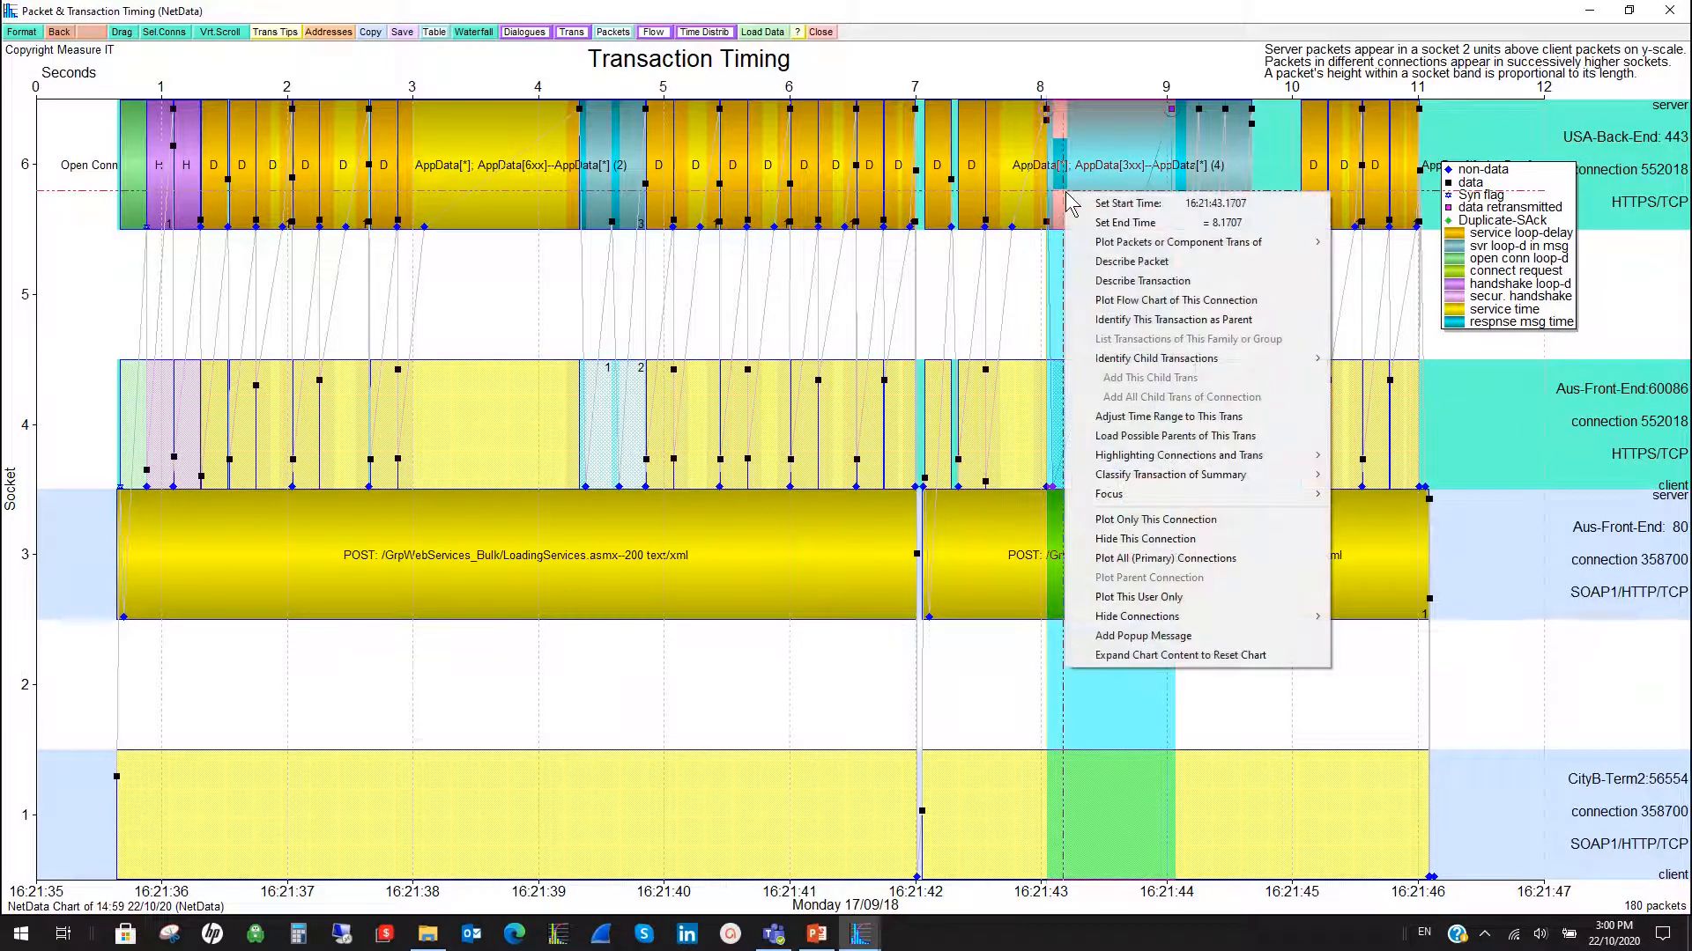
click(1142, 302)
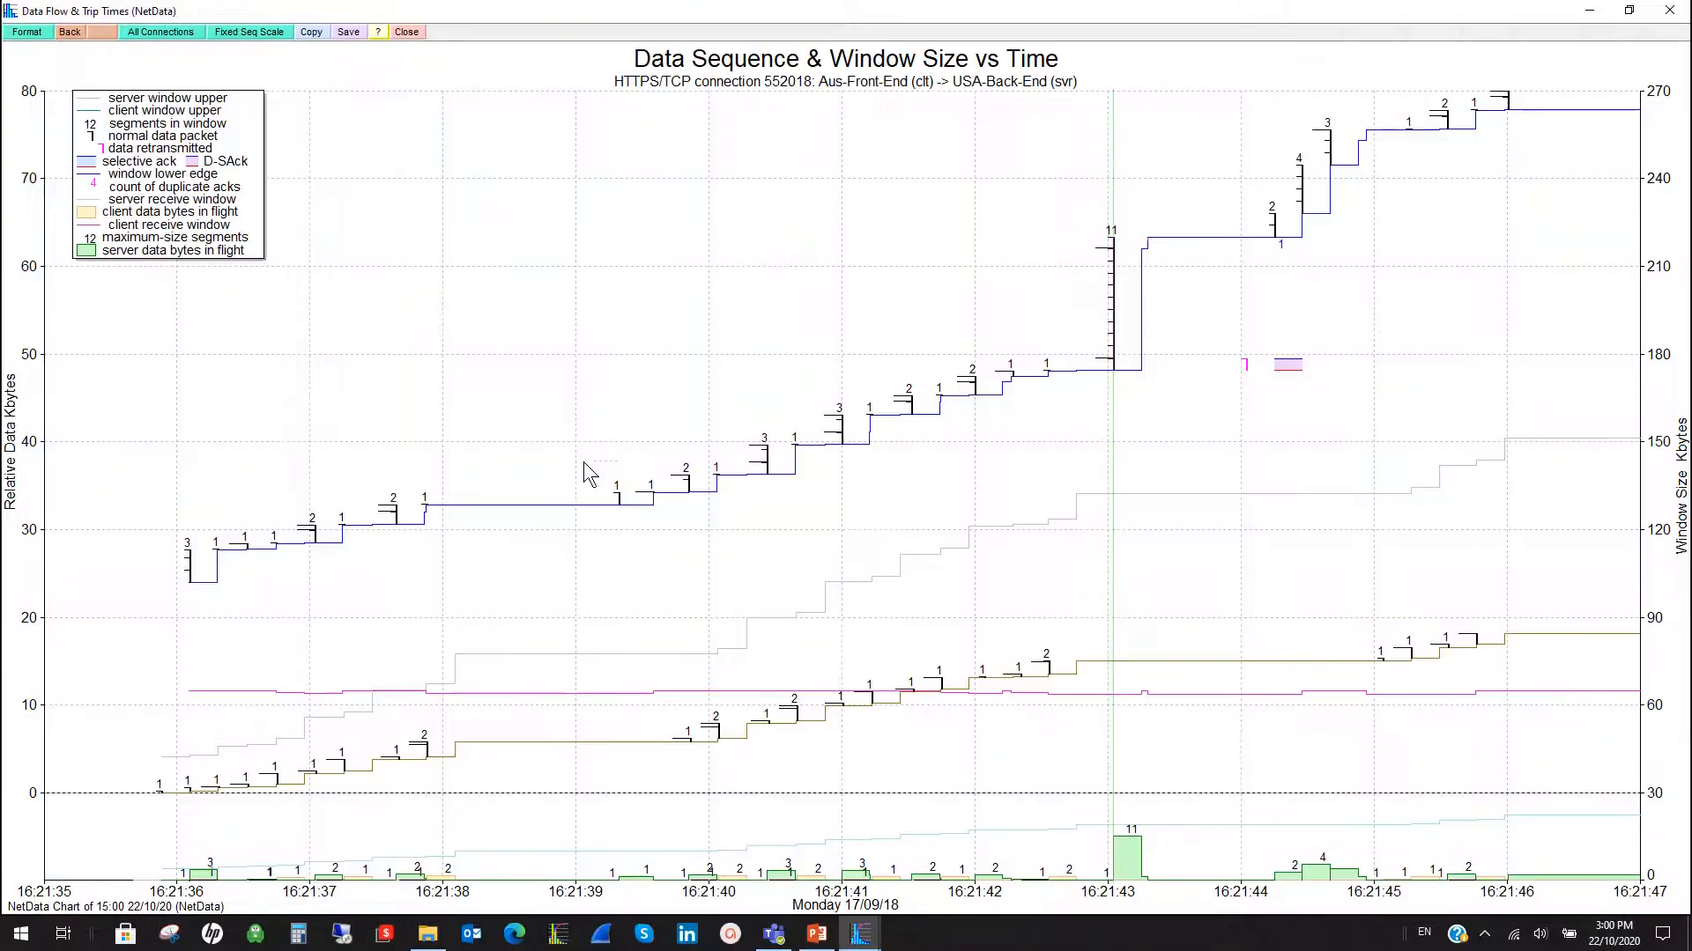
drag(1006, 324, 1431, 331)
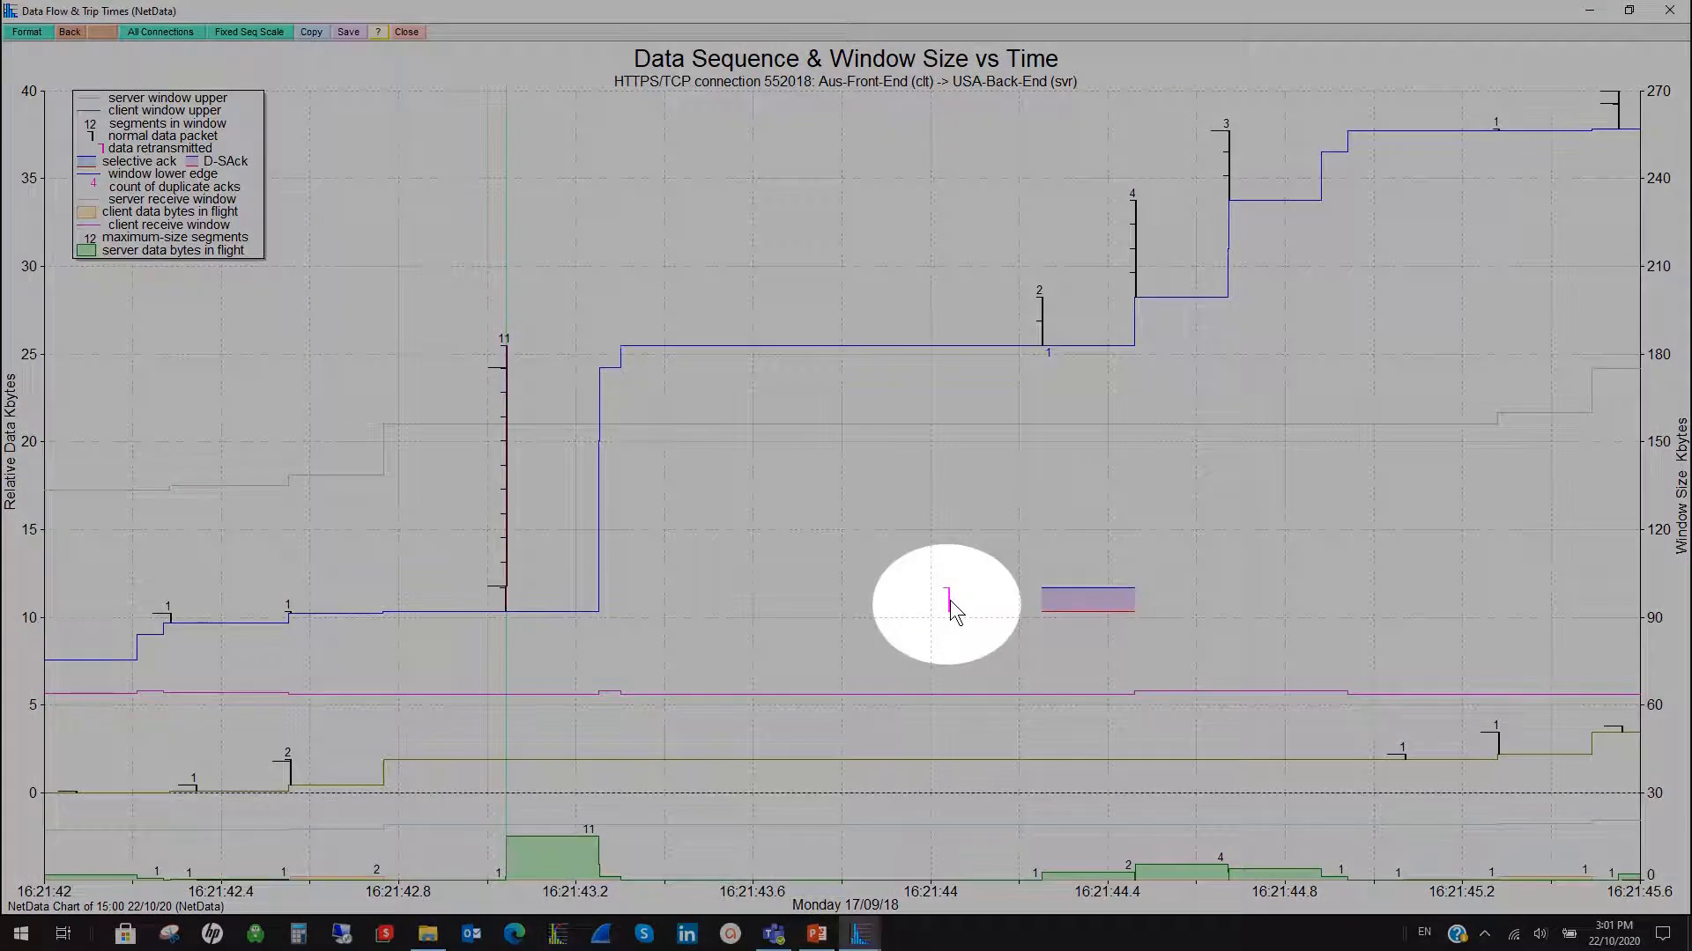
- Inspect the duplicate selective ack and retransmitted packet on the flow chart, and view the retransmission on the packet timing chart
mouse_move(1068, 606)
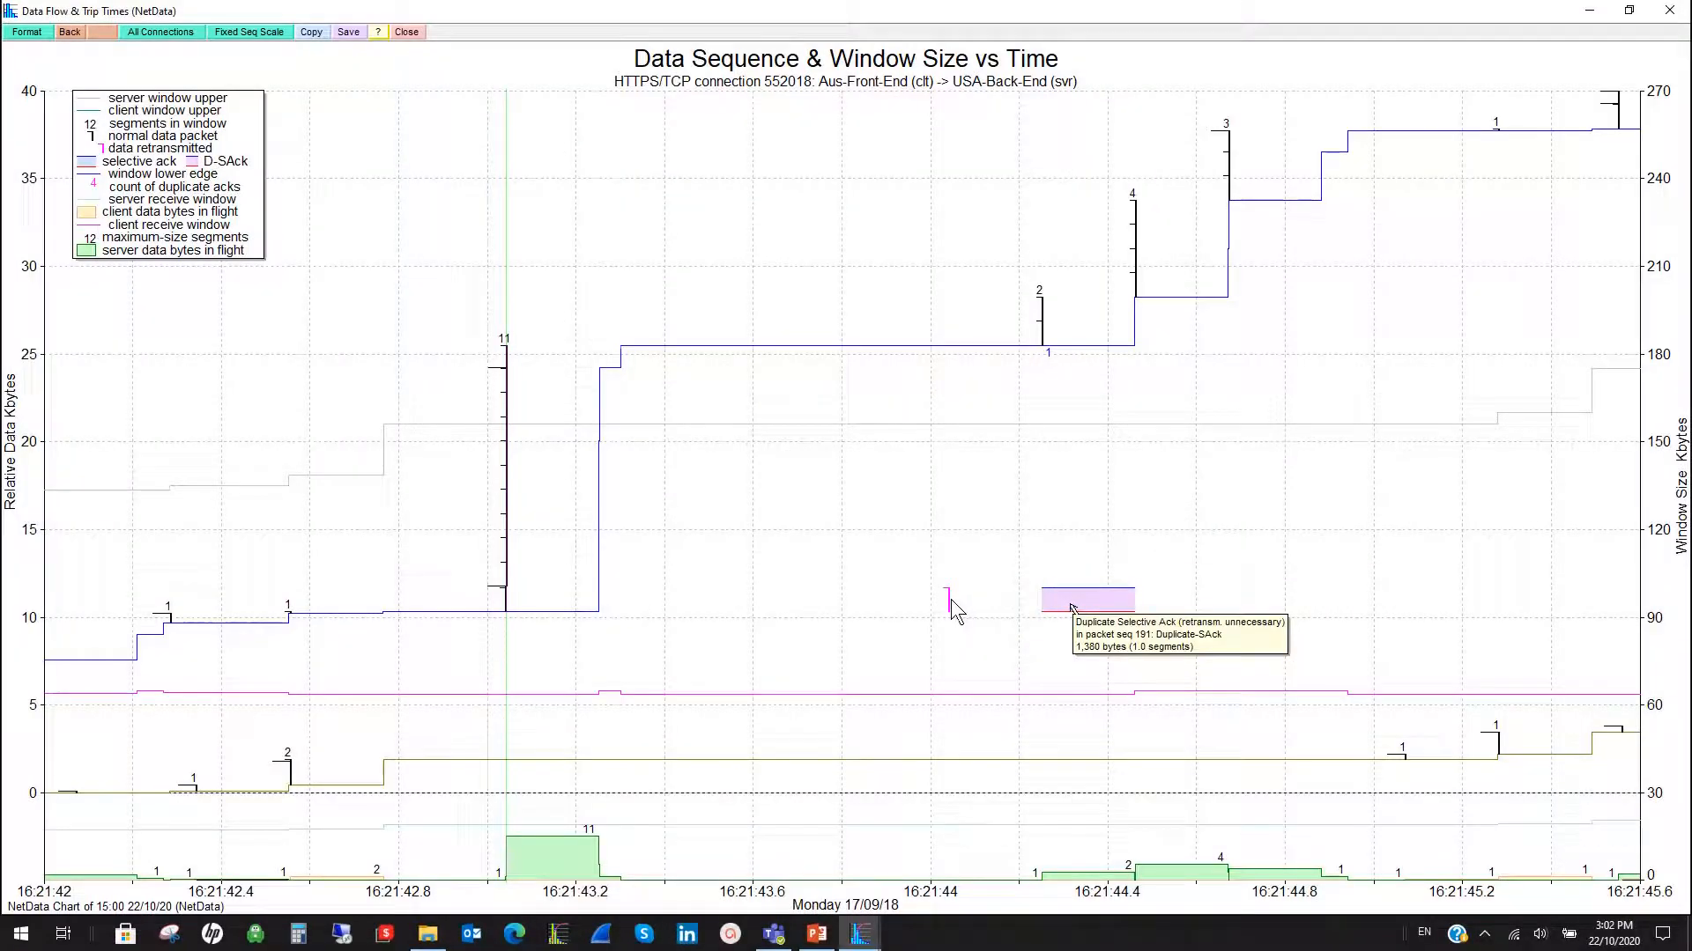
mouse_move(950, 599)
click(948, 605)
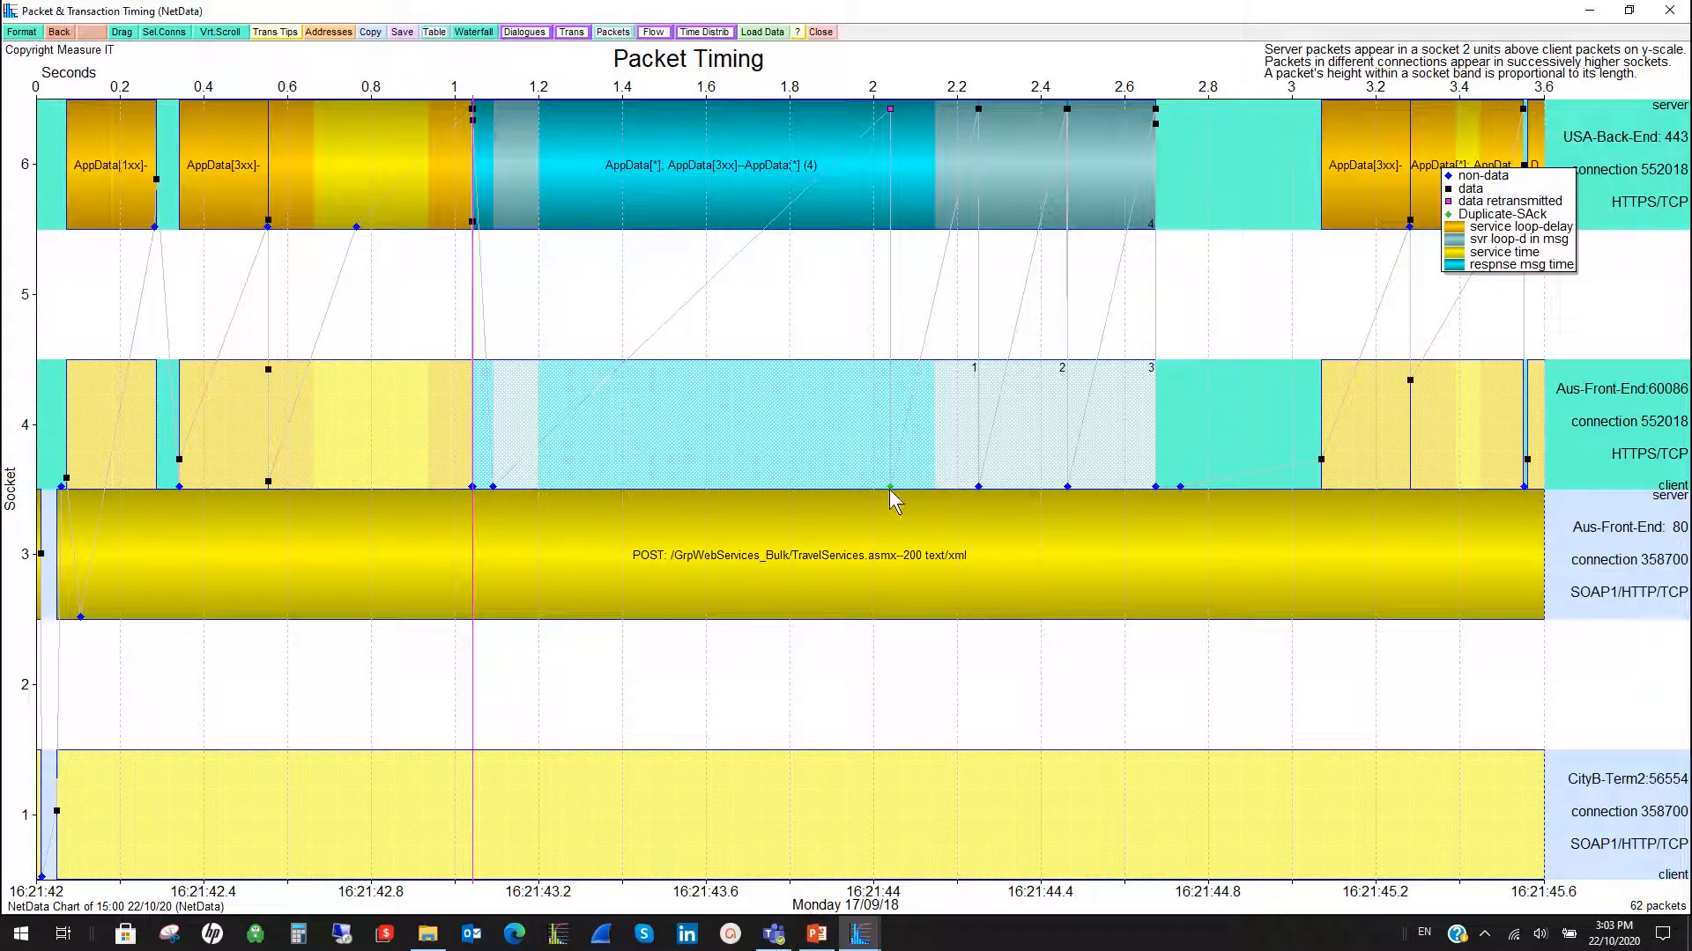
- Narrow the packet timing chart to 16:22:07–16:22:19, showing only connections 552018 and 358768 with the two LoadingServices POST transactions
mouse_move(890, 486)
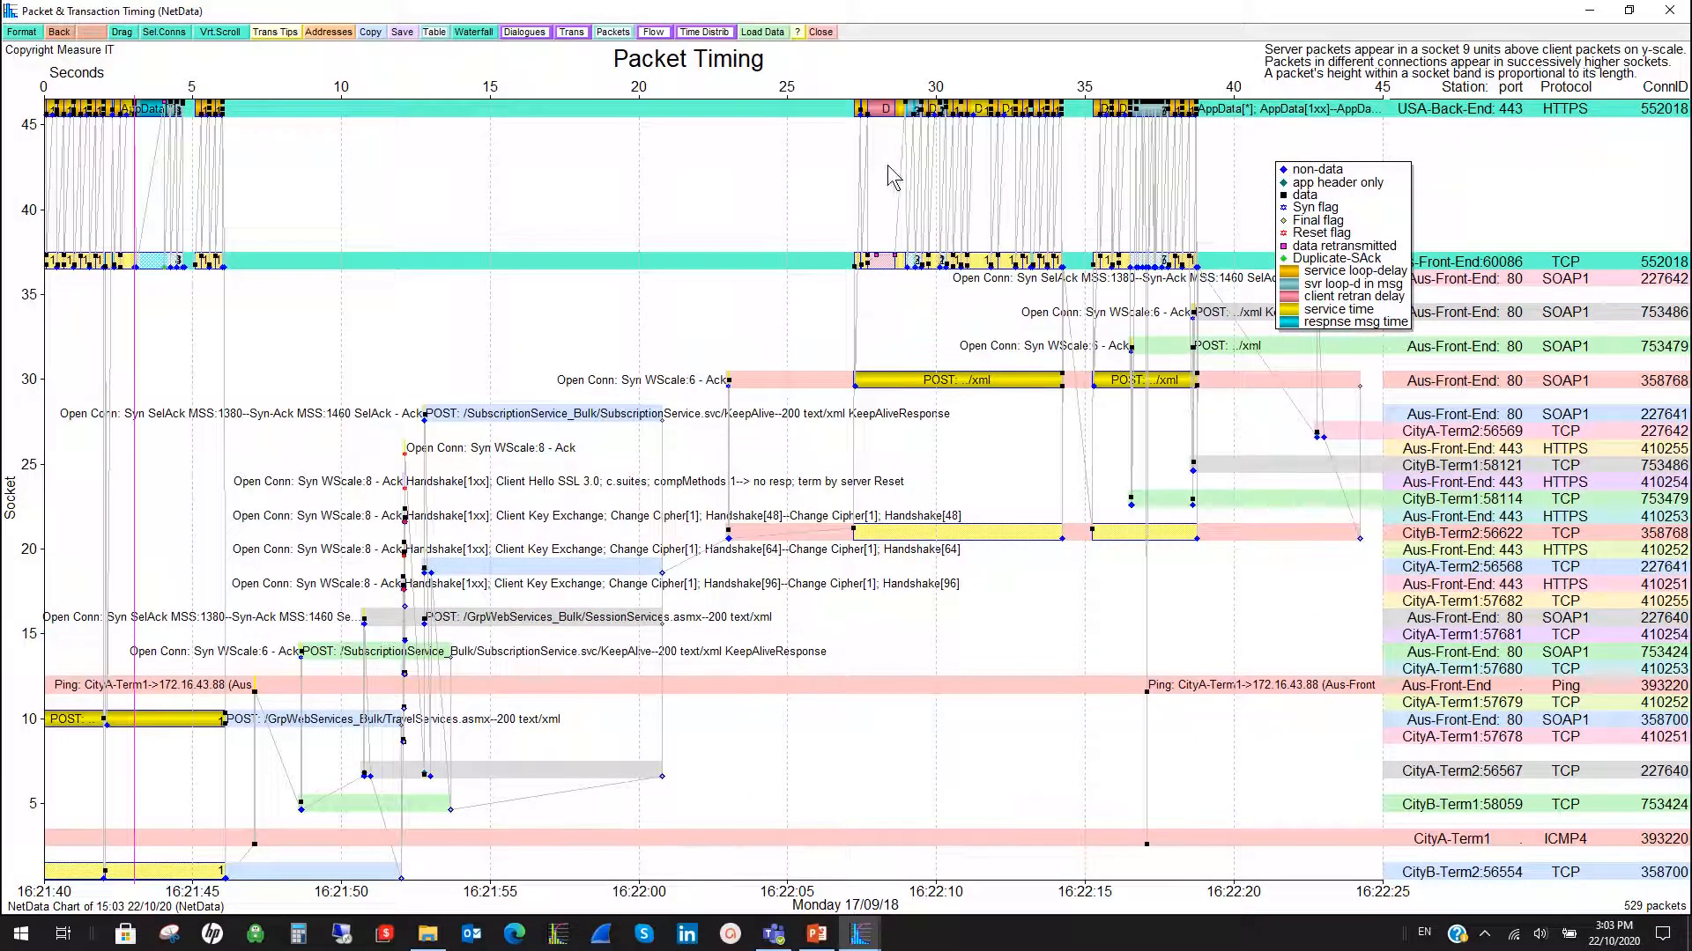
drag(846, 140, 1221, 220)
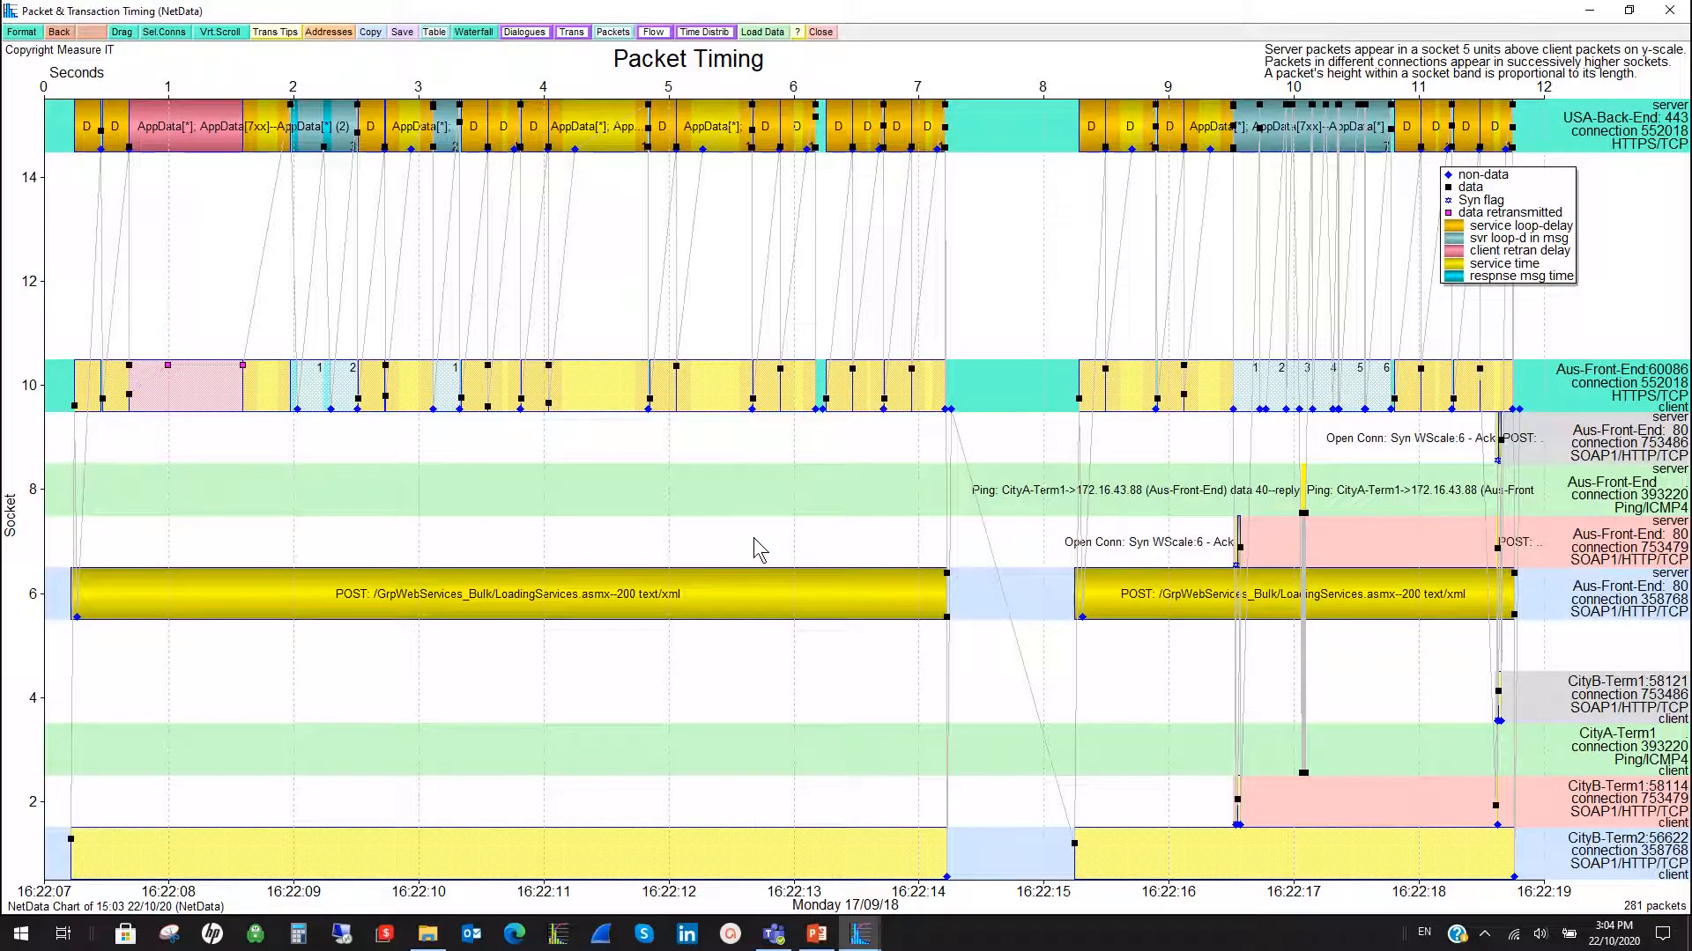
drag(65, 126, 354, 128)
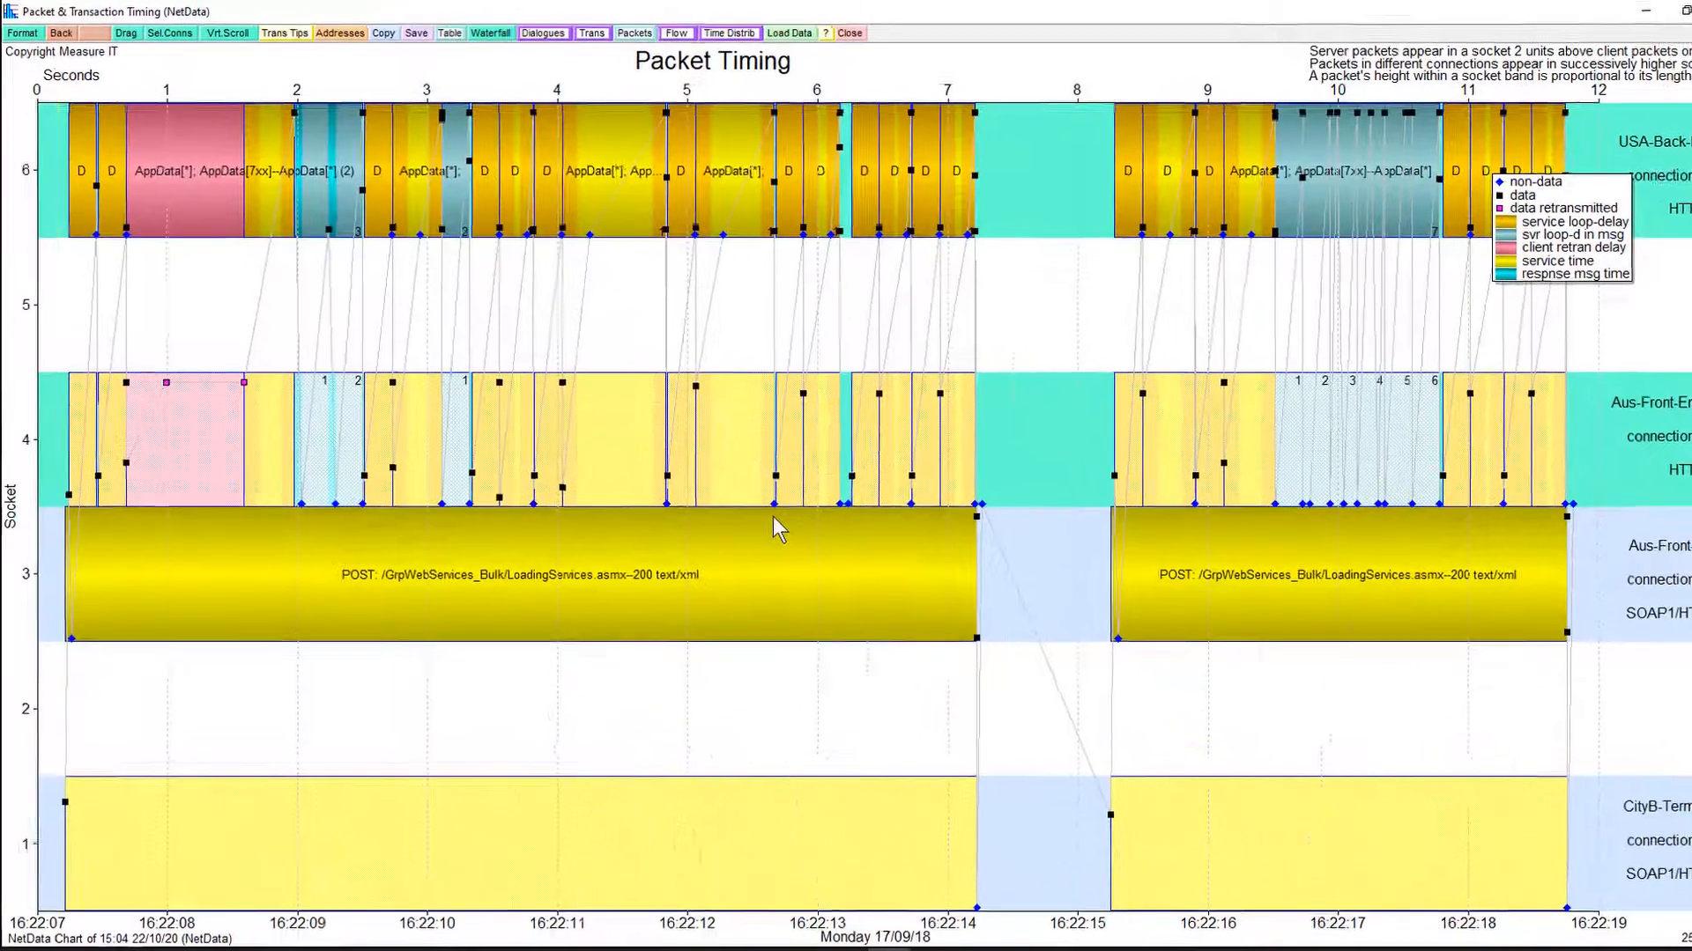
- Measure the time intervals from the original AppData[7xx] request packet to its first retransmission and from there to the second one
mouse_move(690, 533)
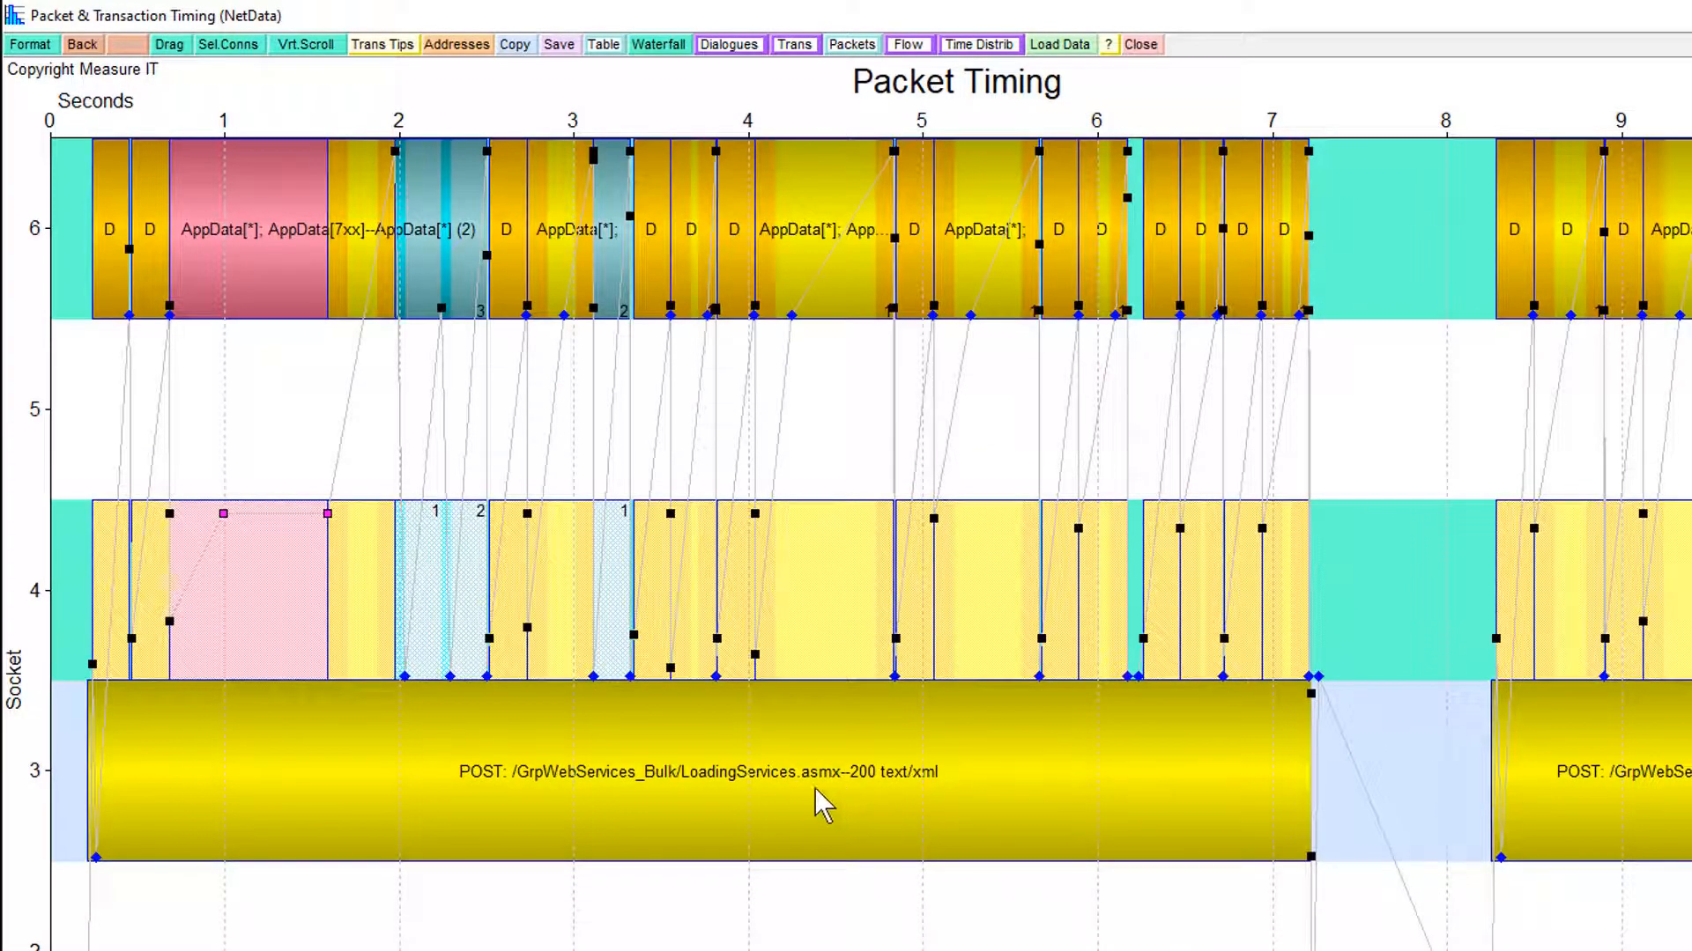
mouse_move(803, 793)
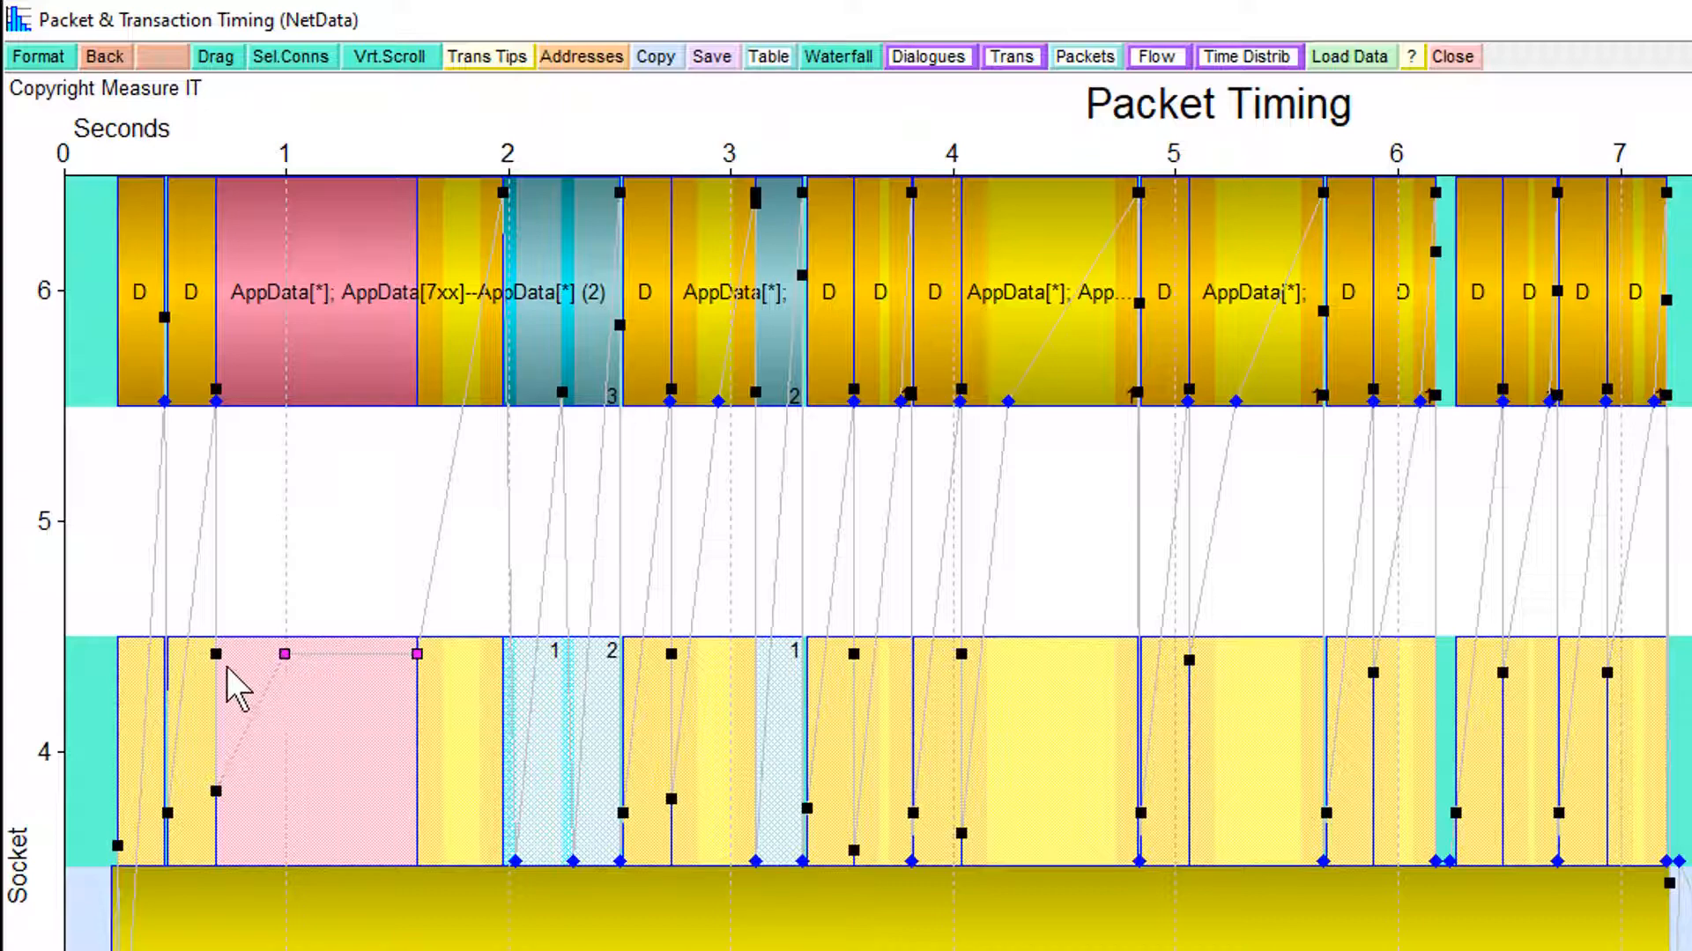
drag(216, 655, 285, 655)
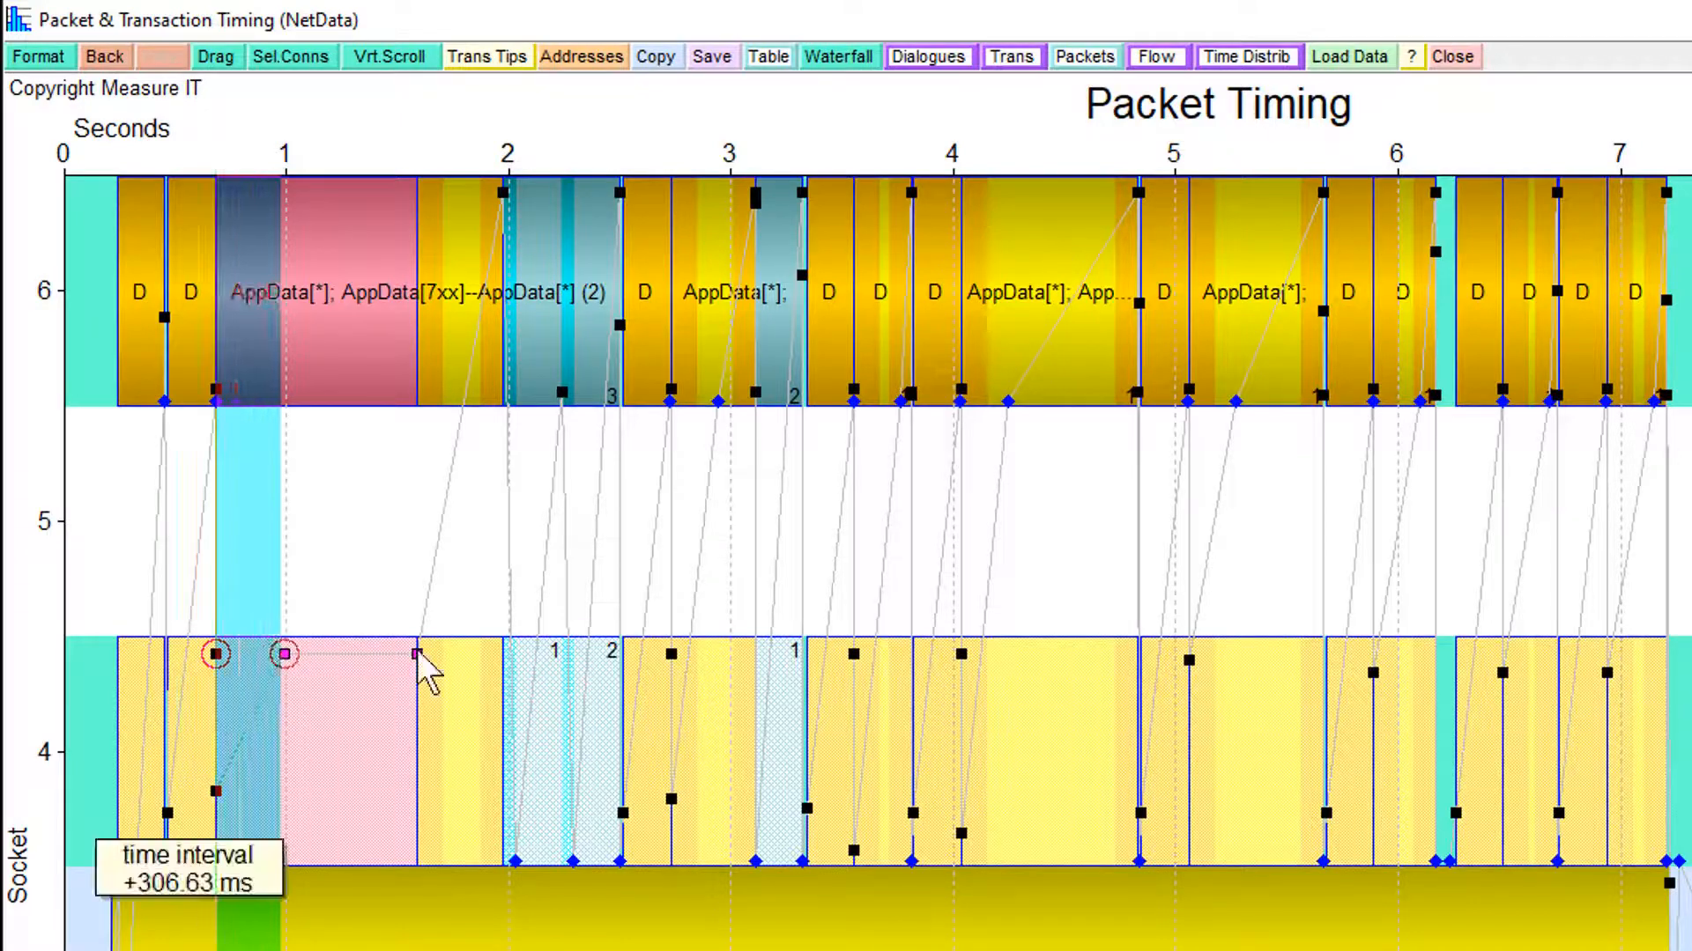
drag(285, 655, 414, 654)
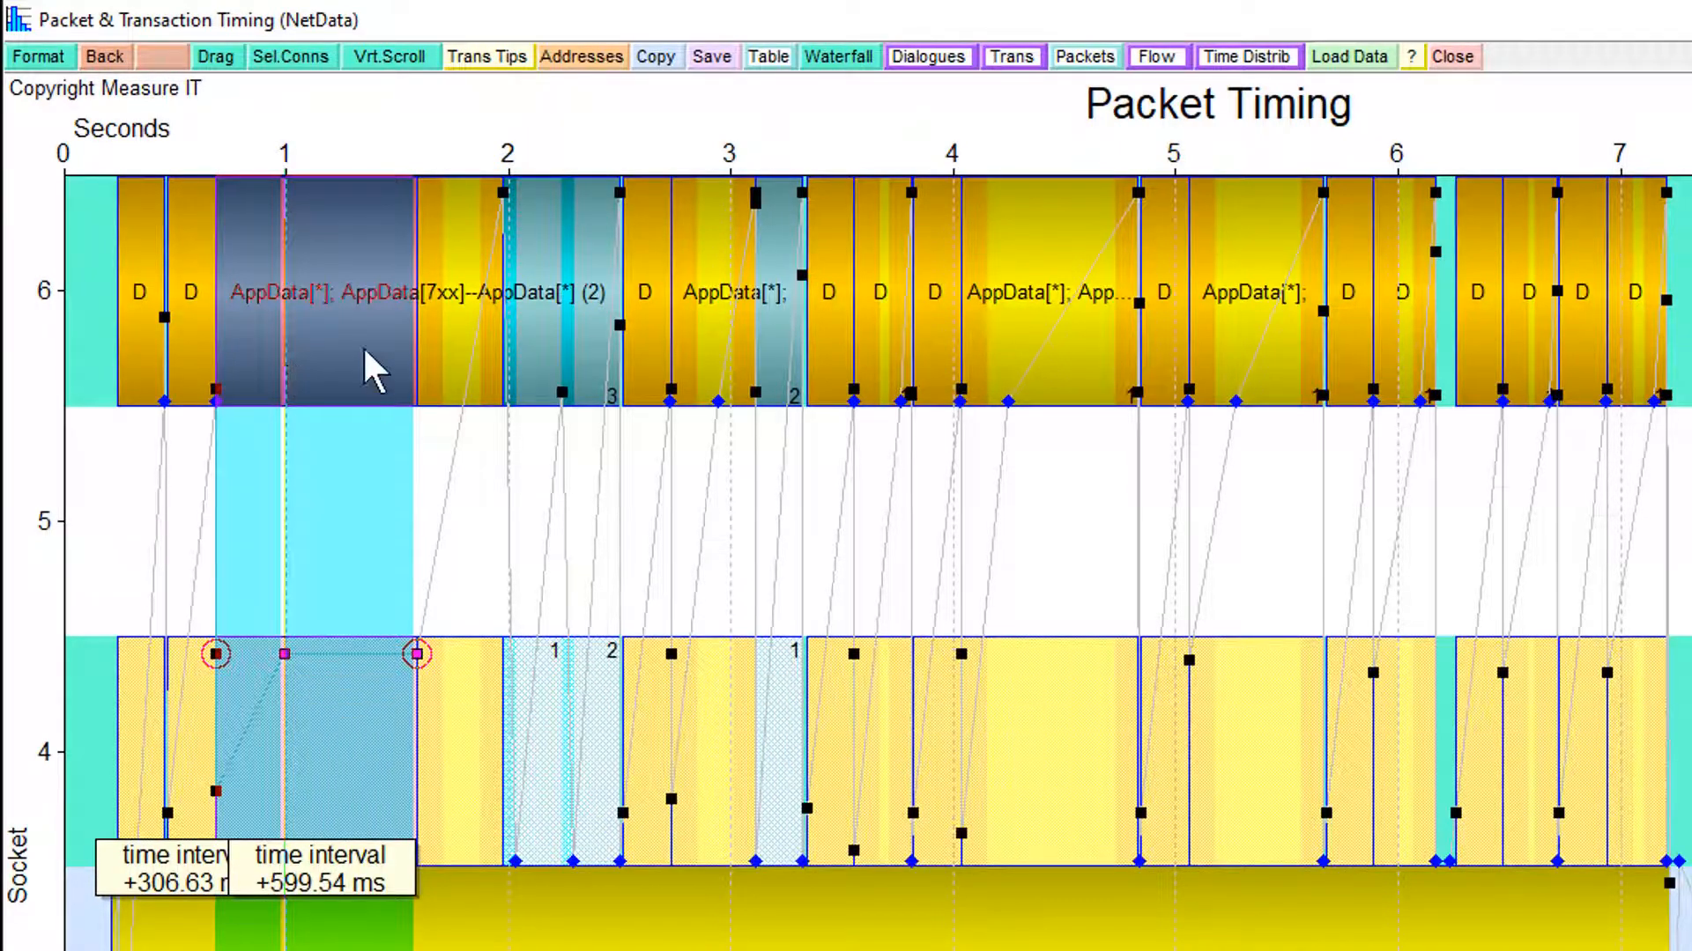
mouse_move(366, 353)
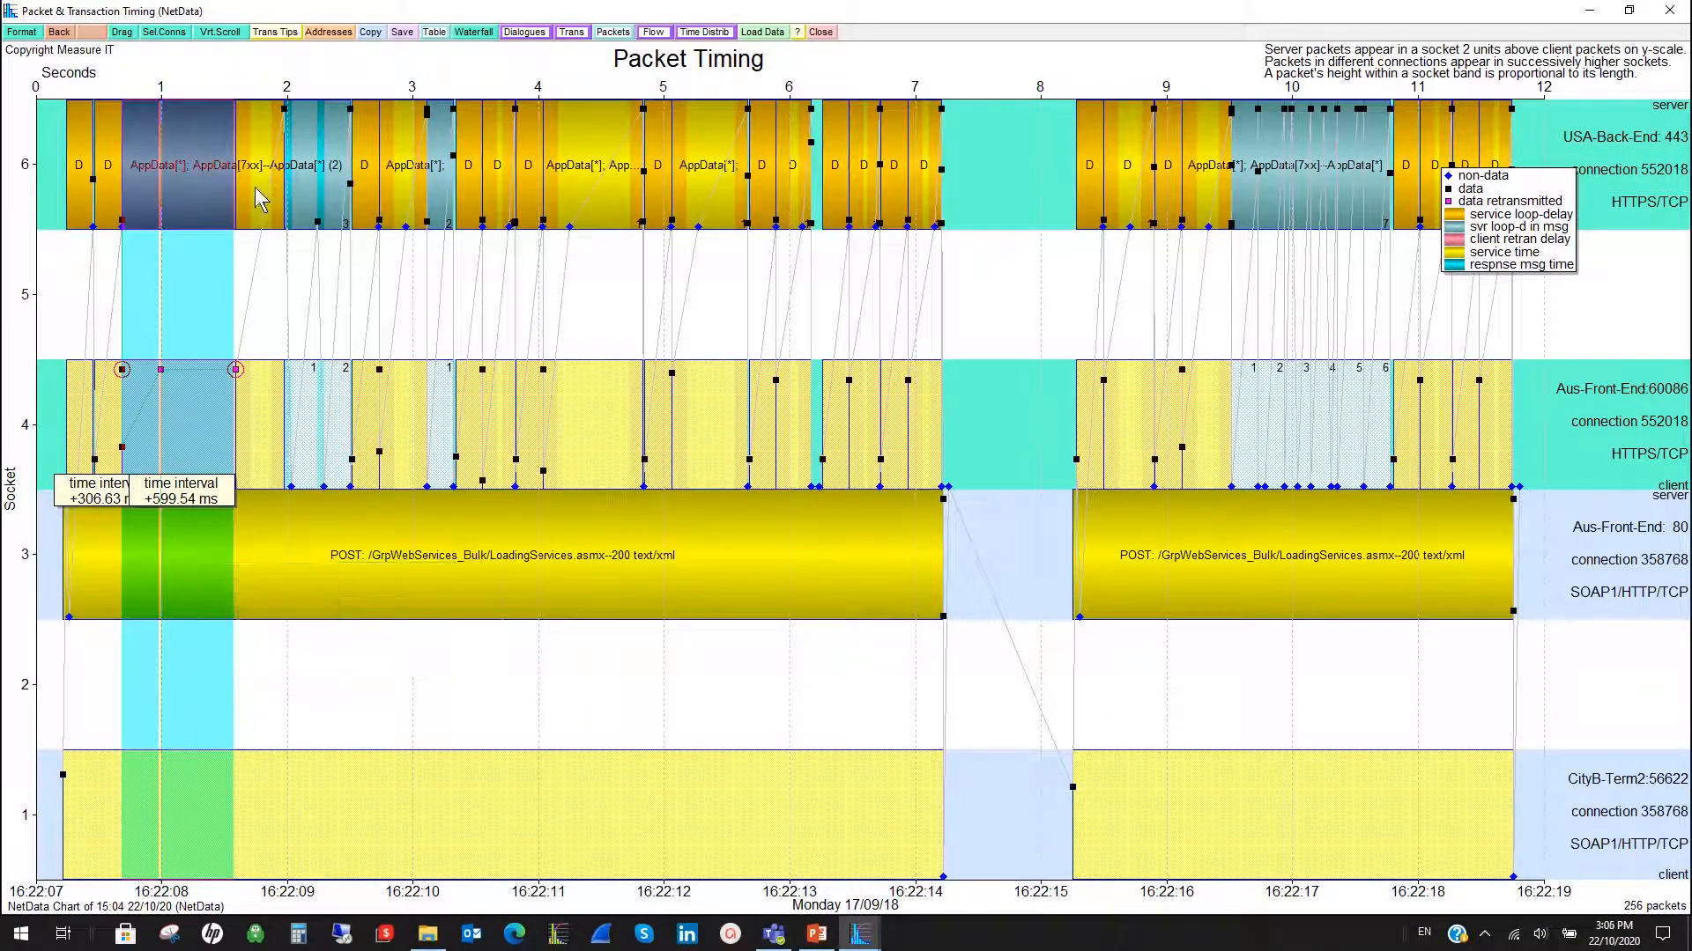
- Plot the data flow chart of connection 552018 for 16:22:15.2–16:22:18.4 and examine the server data bytes in flight
mouse_move(270, 215)
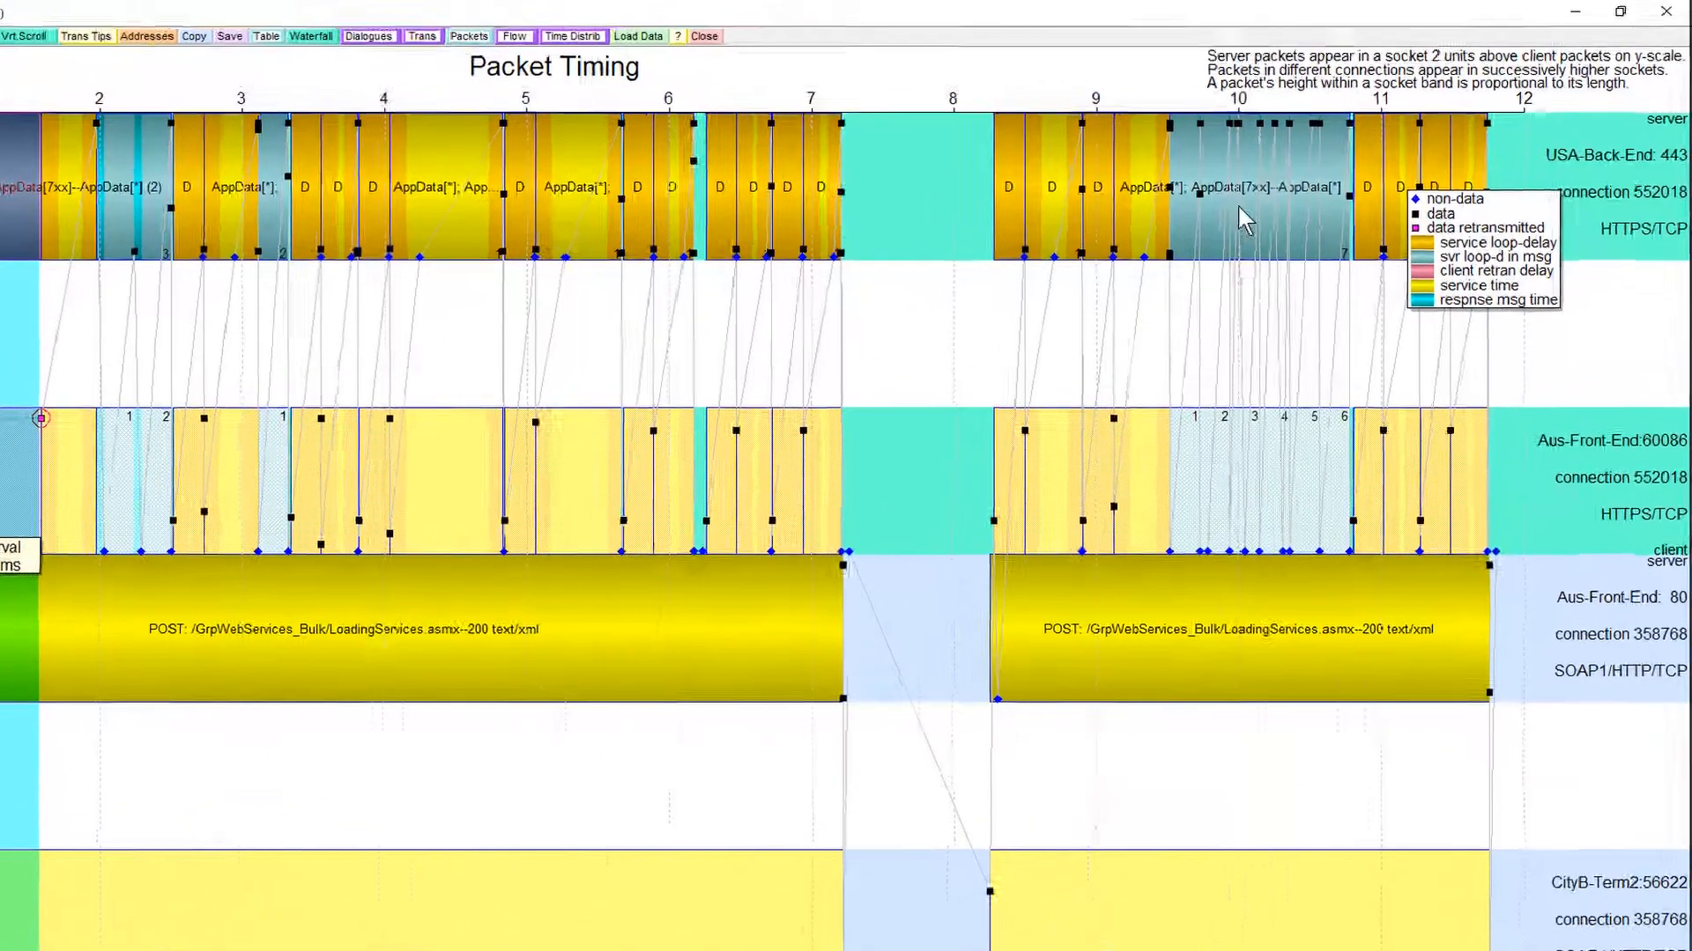
mouse_move(903, 371)
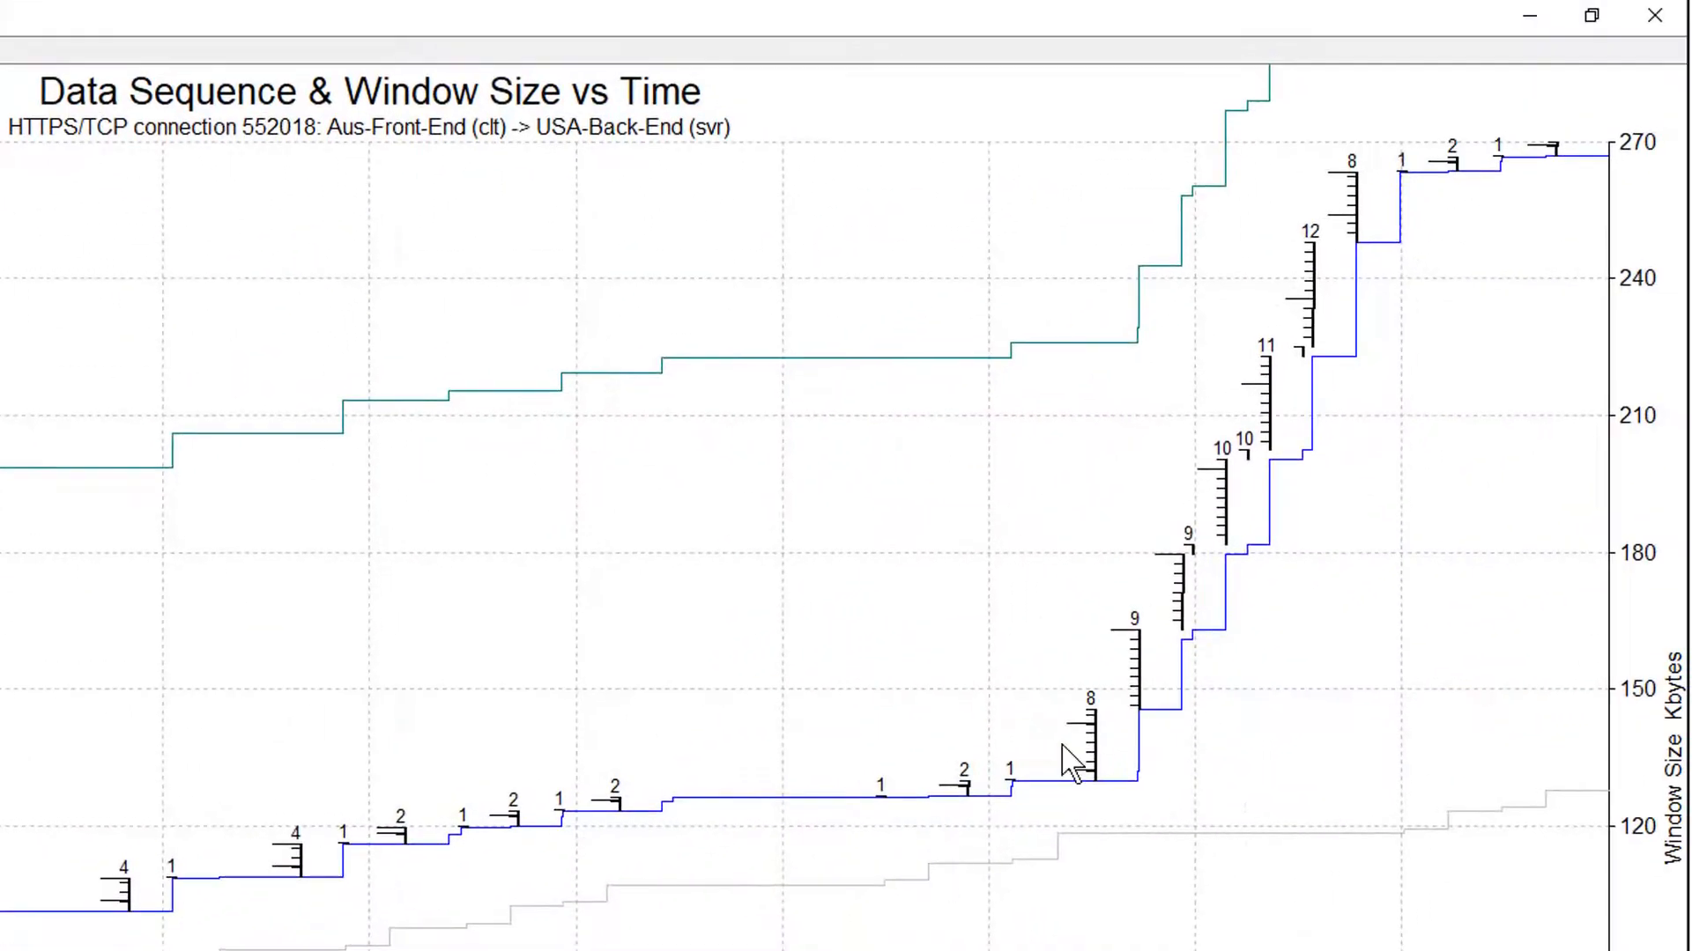
drag(848, 863, 1470, 645)
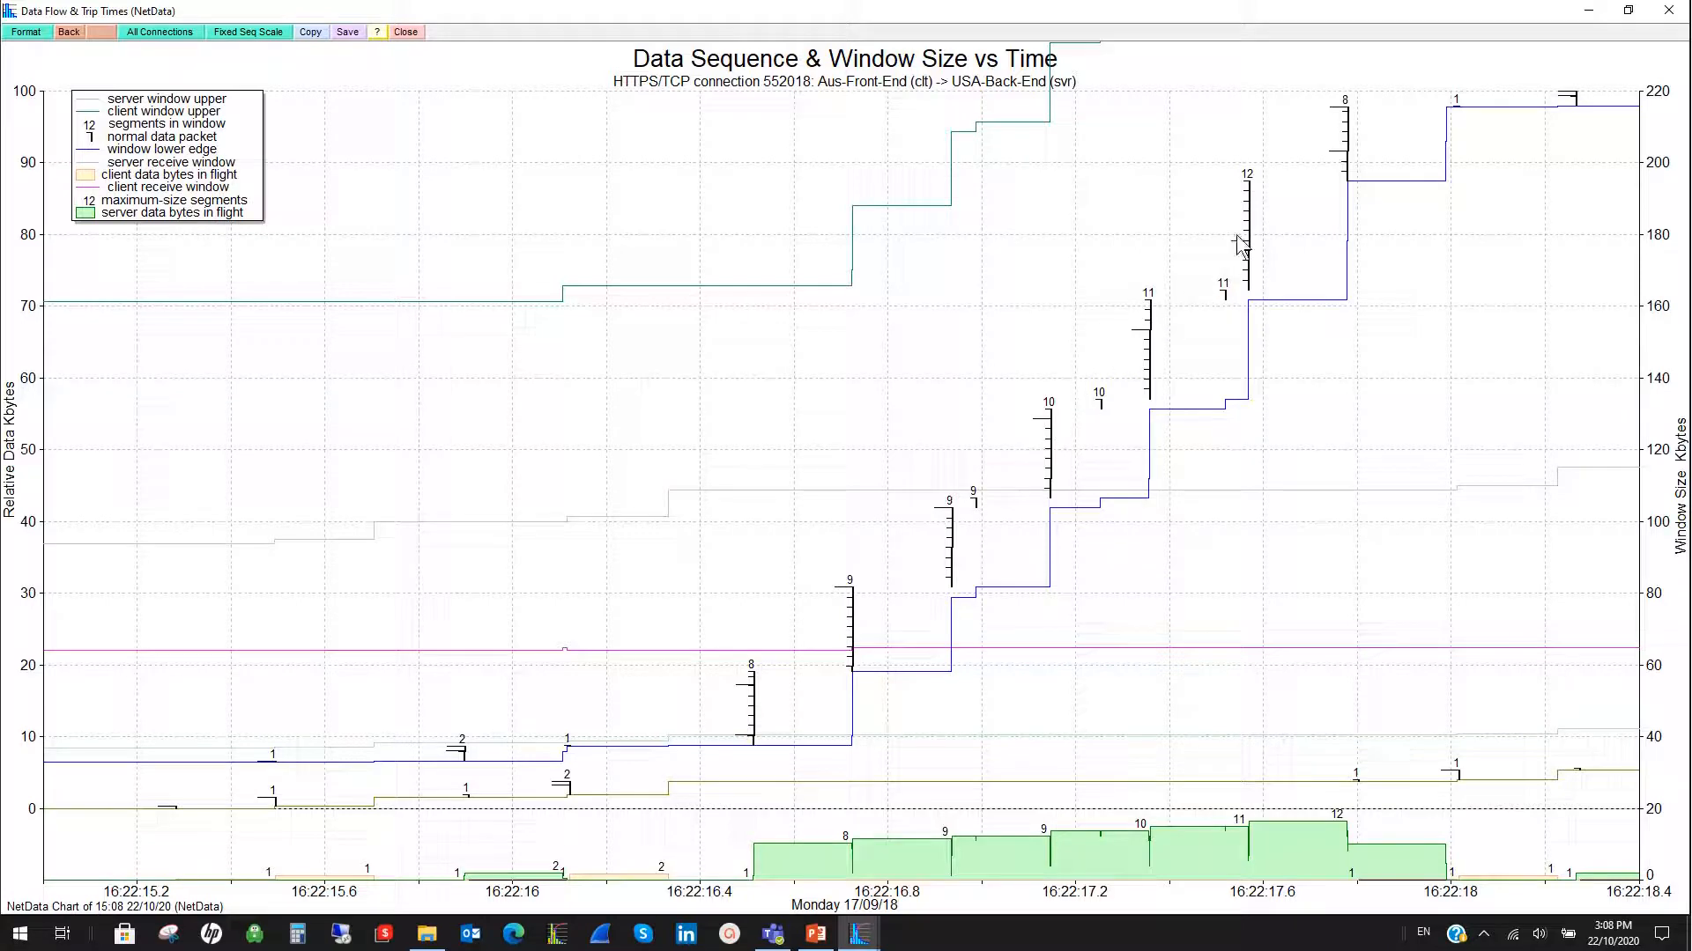
mouse_move(822, 852)
click(942, 858)
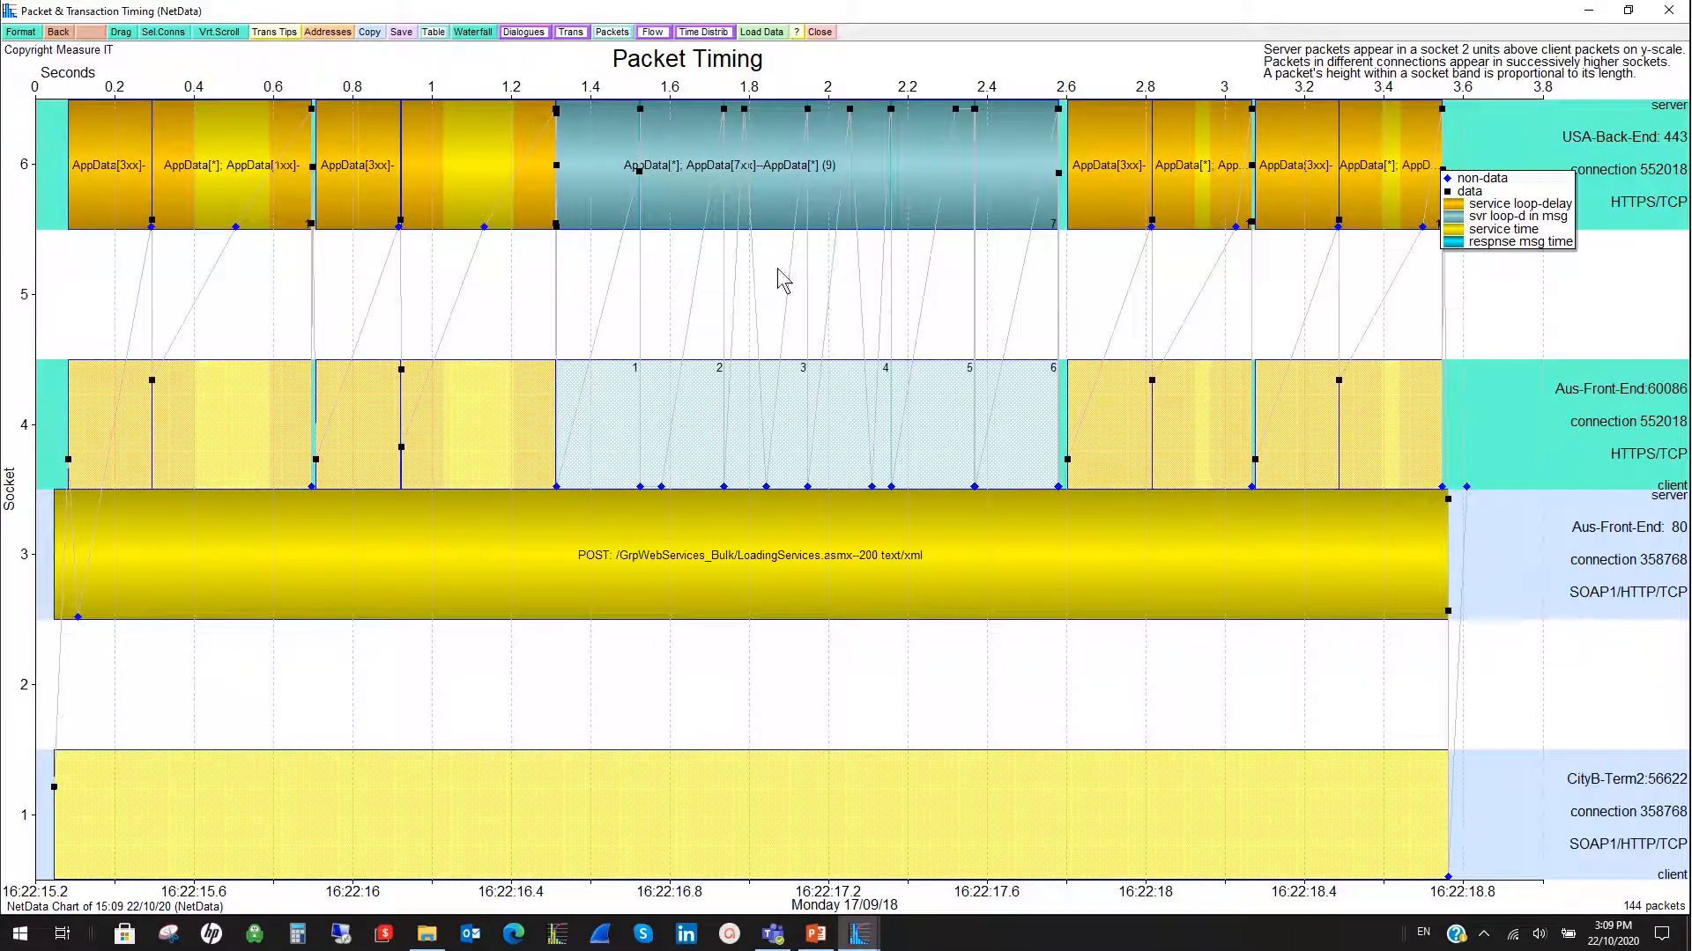
- Show the second LoadingServices POST and its component transactions as a waterfall and examine their request and response bytes
click(472, 33)
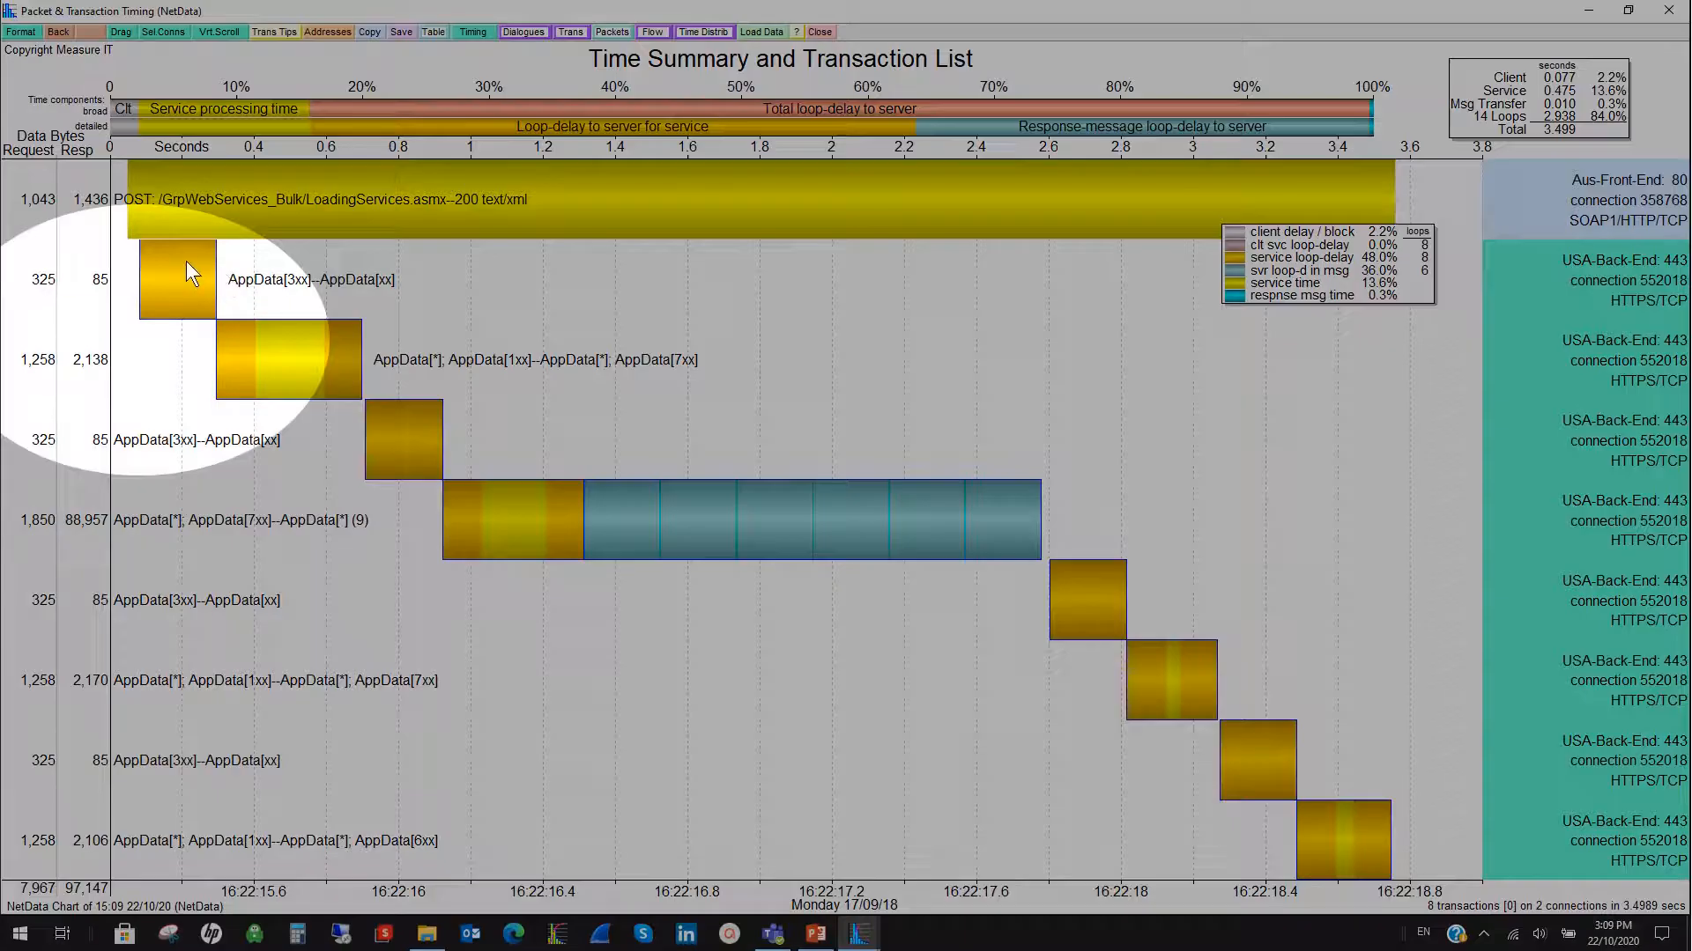
mouse_move(53, 289)
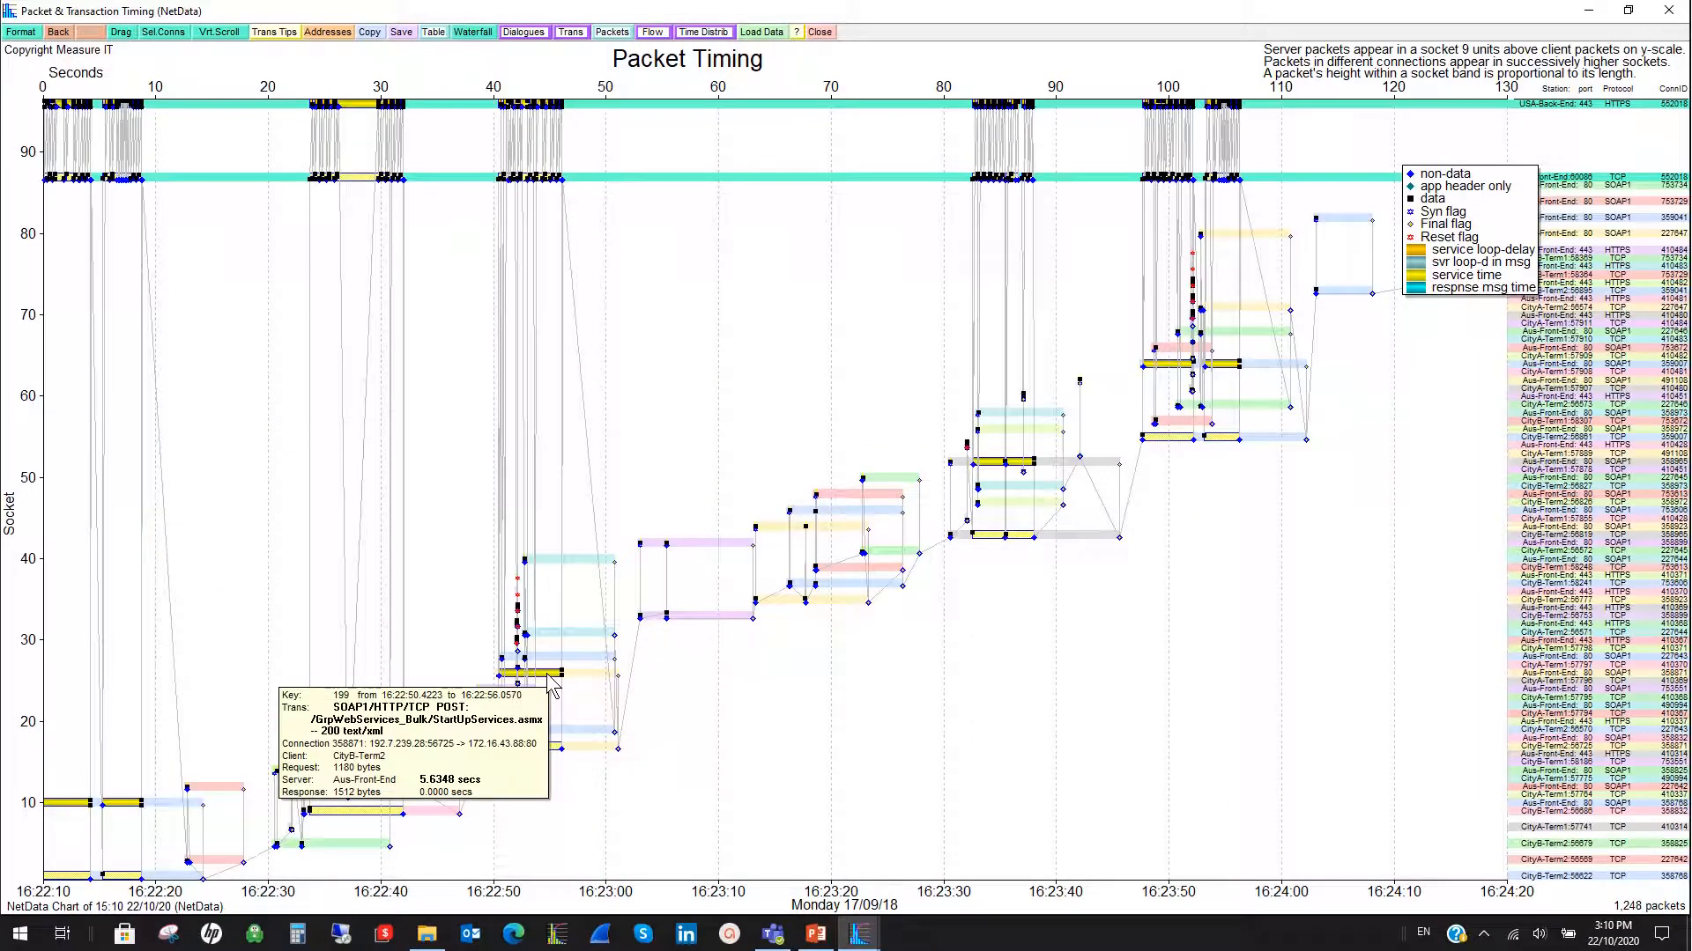
- Show the StartUpServices POST at 16:25:00.5–16:25:07 on the packet timing chart and measure the intervals between the AppData[5xx] packet and its retransmissions
drag(1118, 141, 1270, 145)
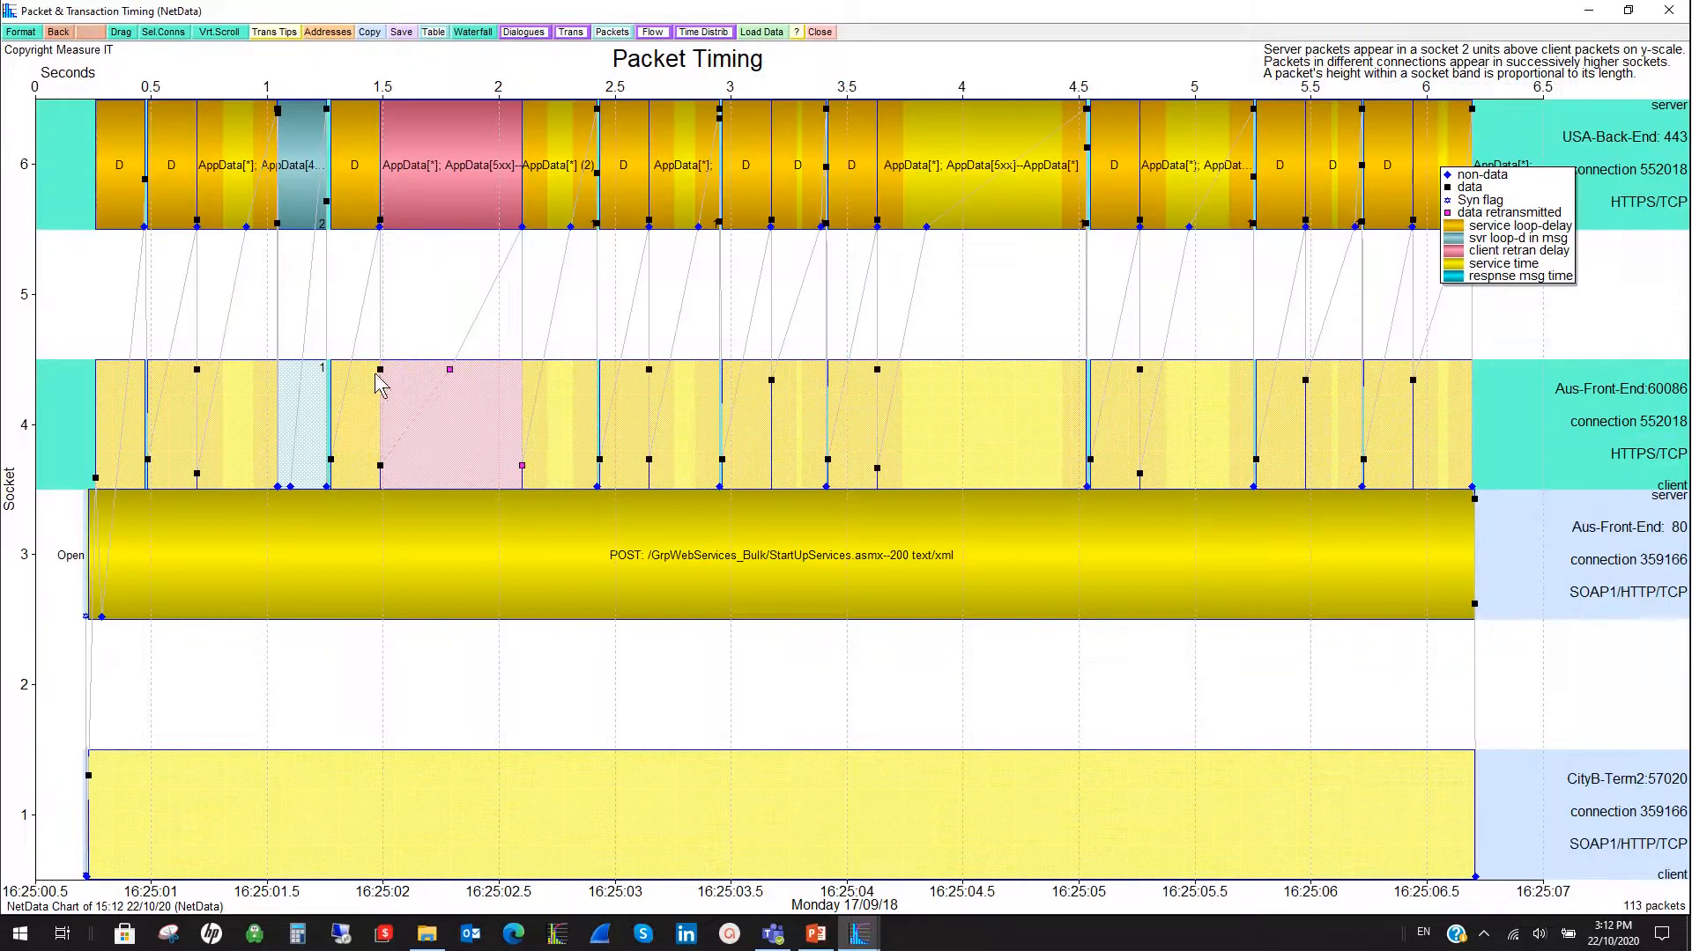
drag(380, 373, 521, 467)
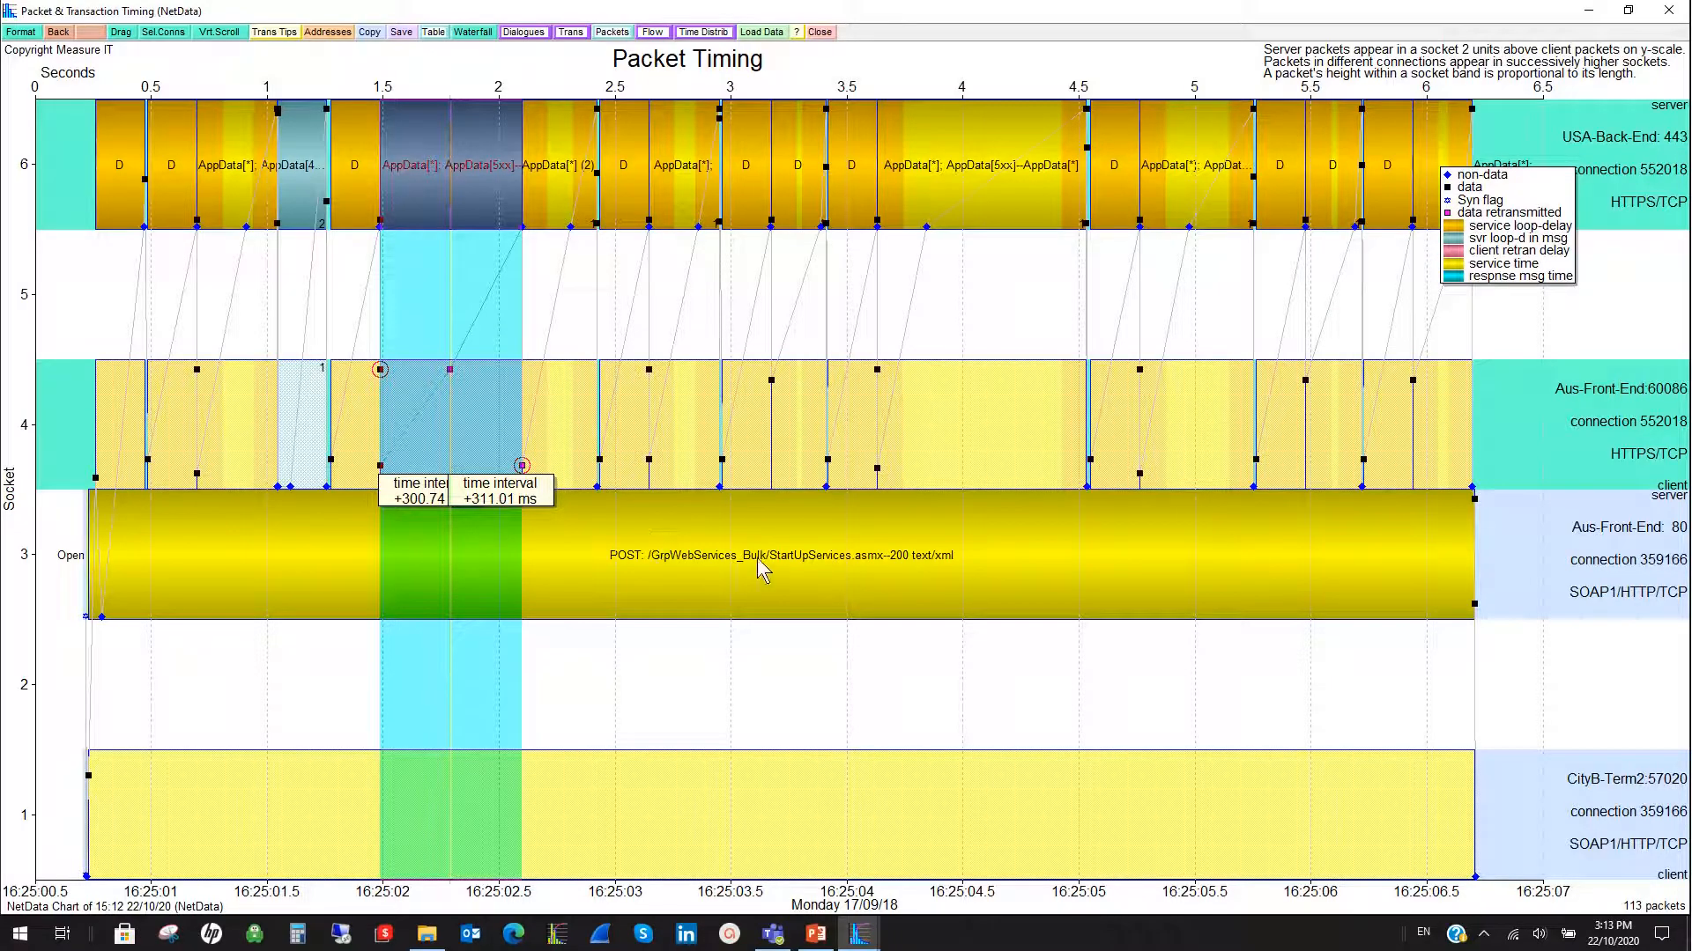
- List the StartUpServices POST and its component transactions as a waterfall and inspect the timing details of the POST and individual AppData transactions
click(483, 33)
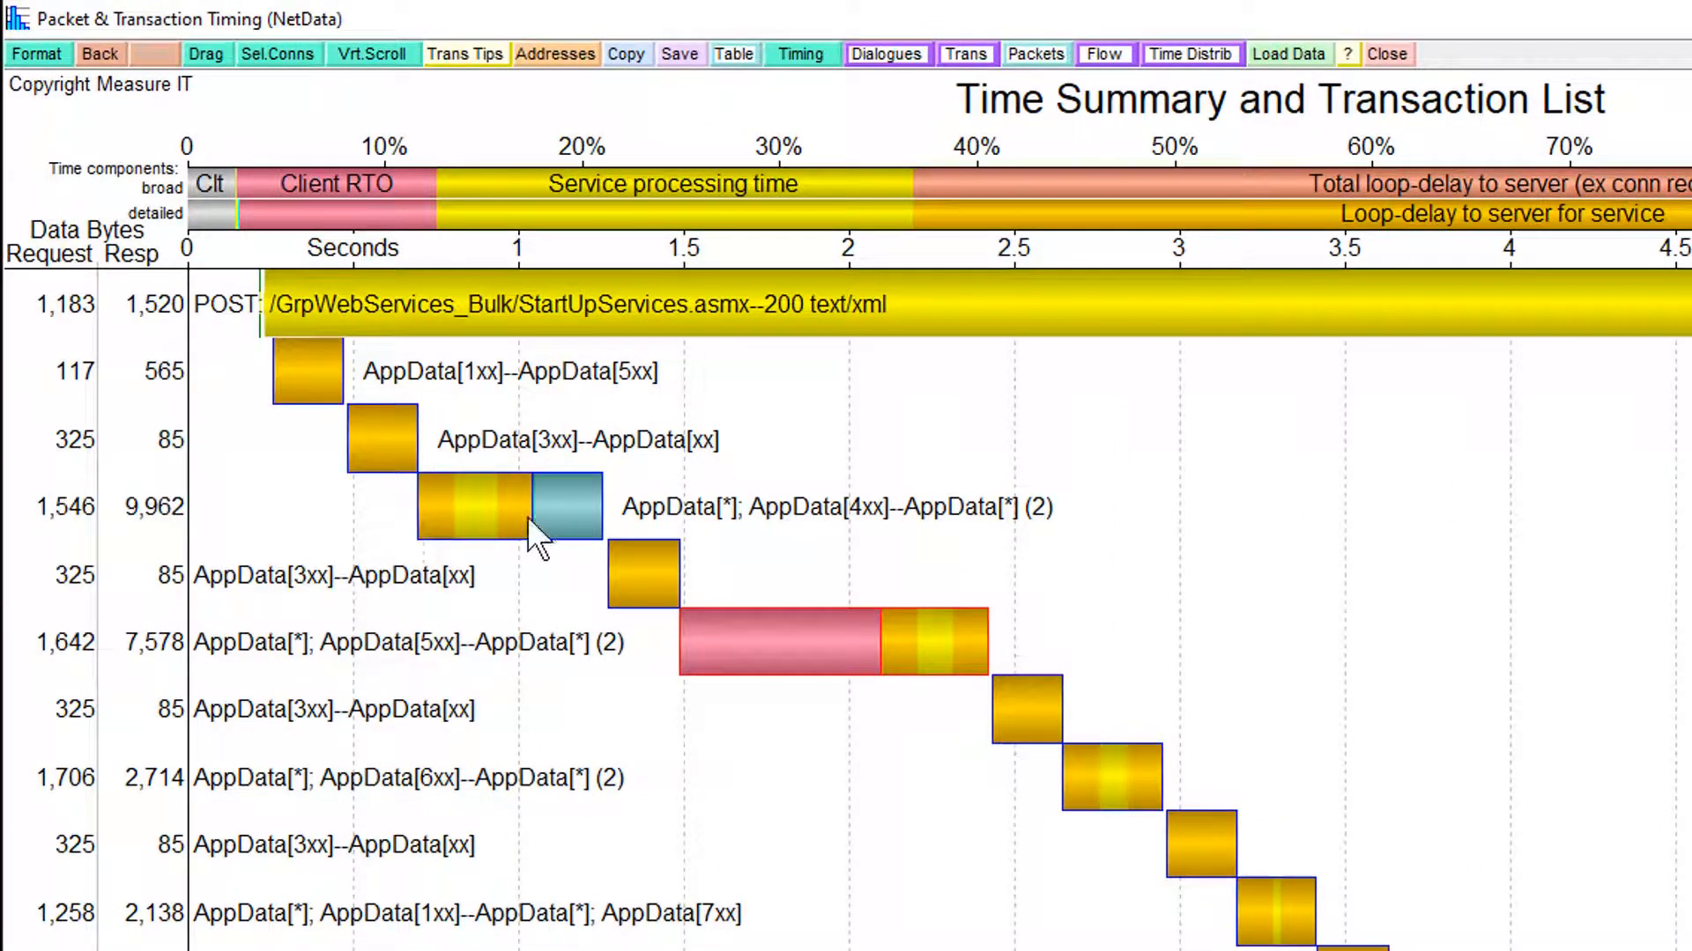
mouse_move(527, 516)
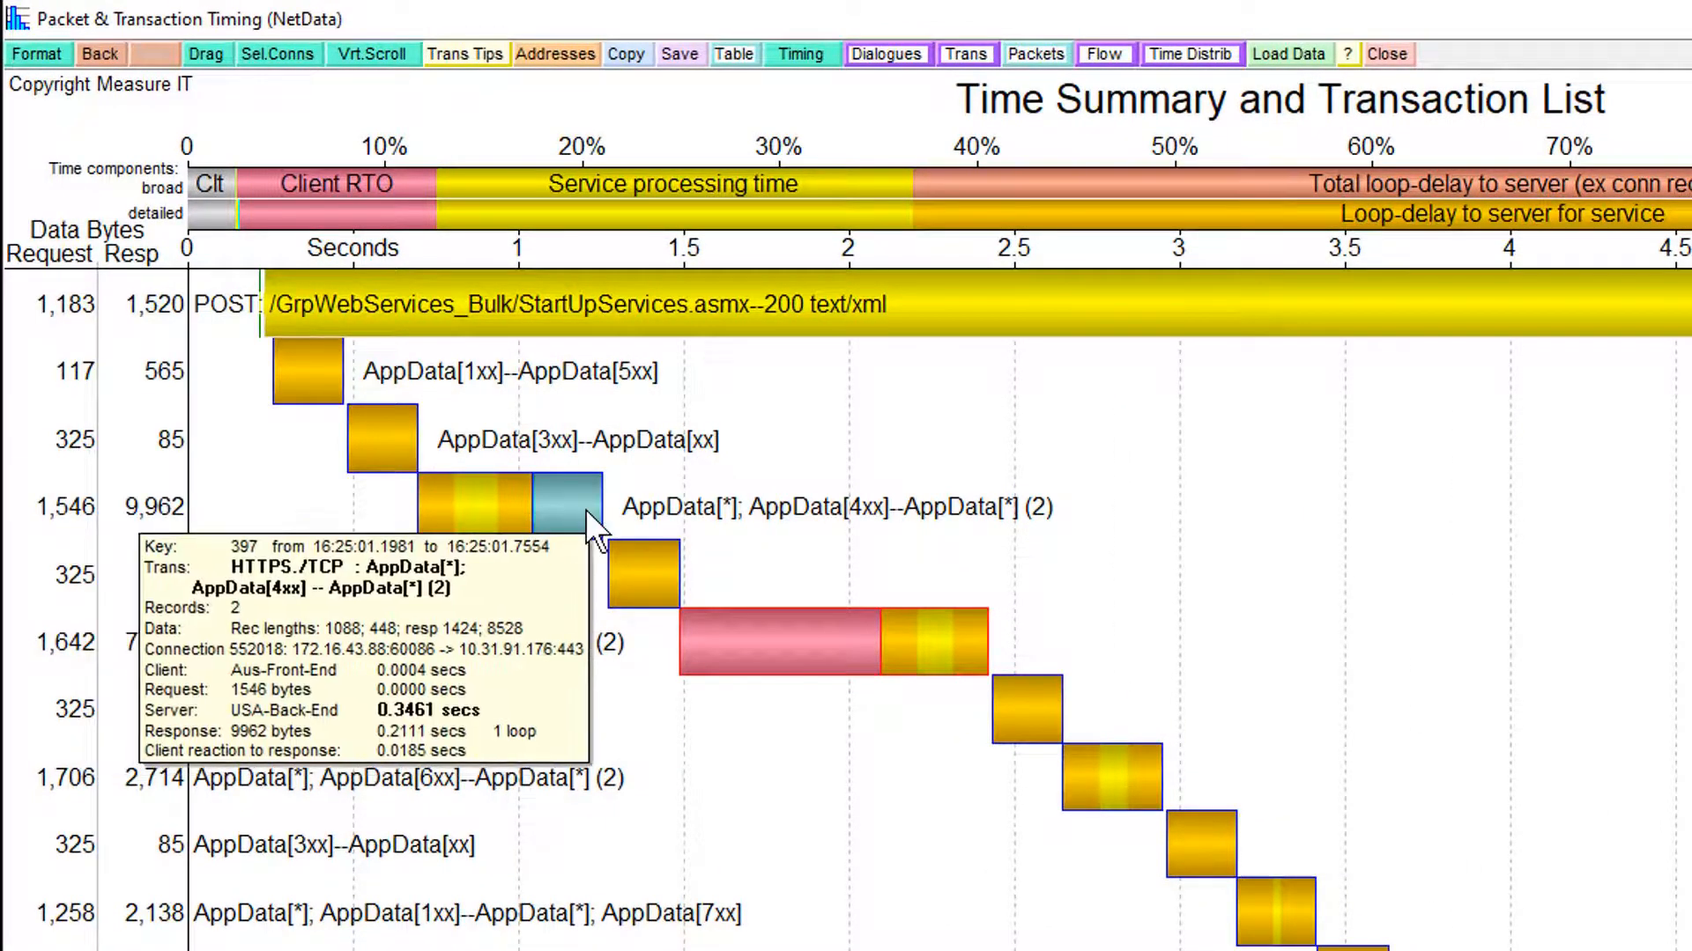
mouse_move(645, 594)
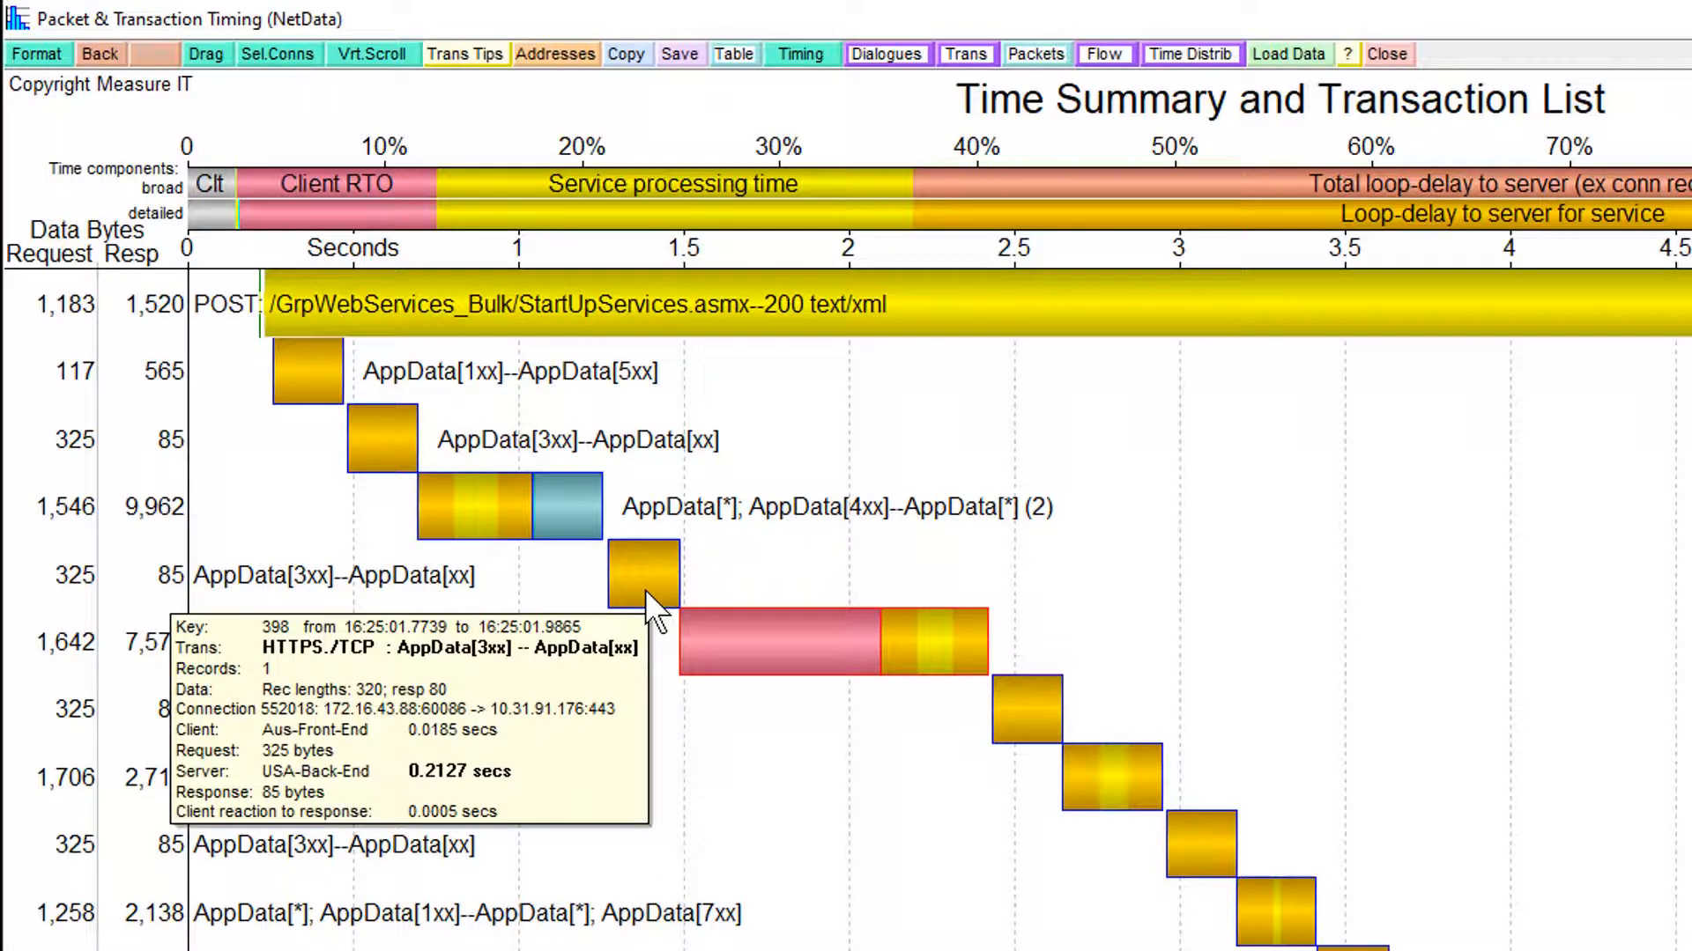
mouse_move(860, 640)
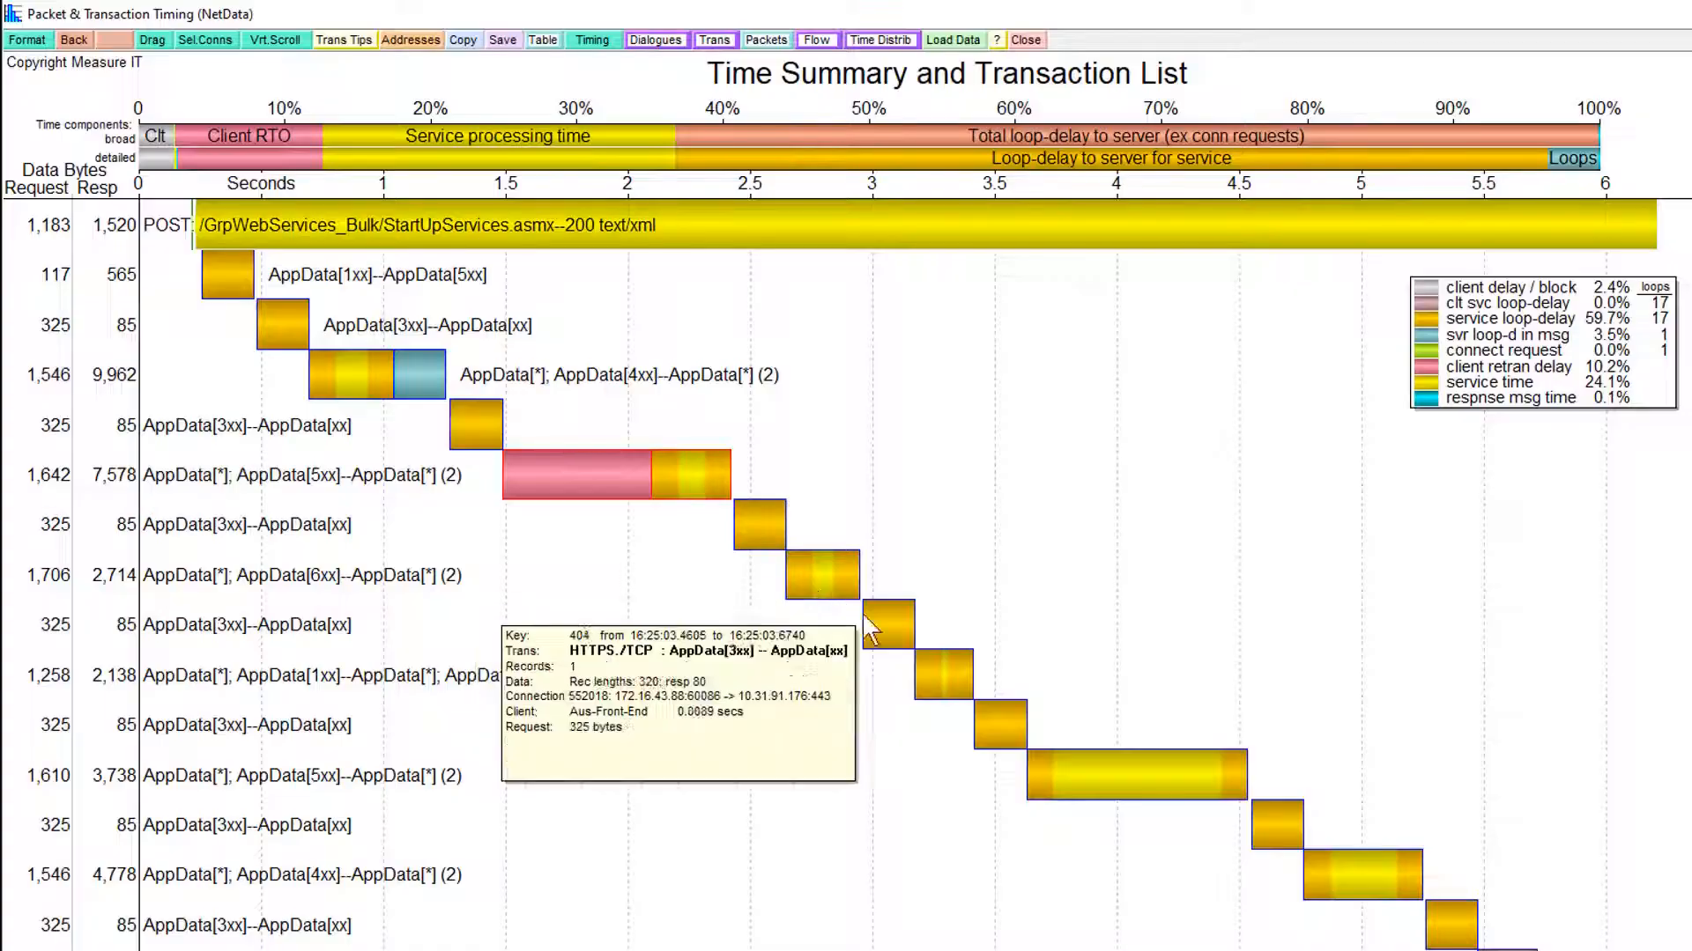
mouse_move(950, 698)
mouse_move(1092, 242)
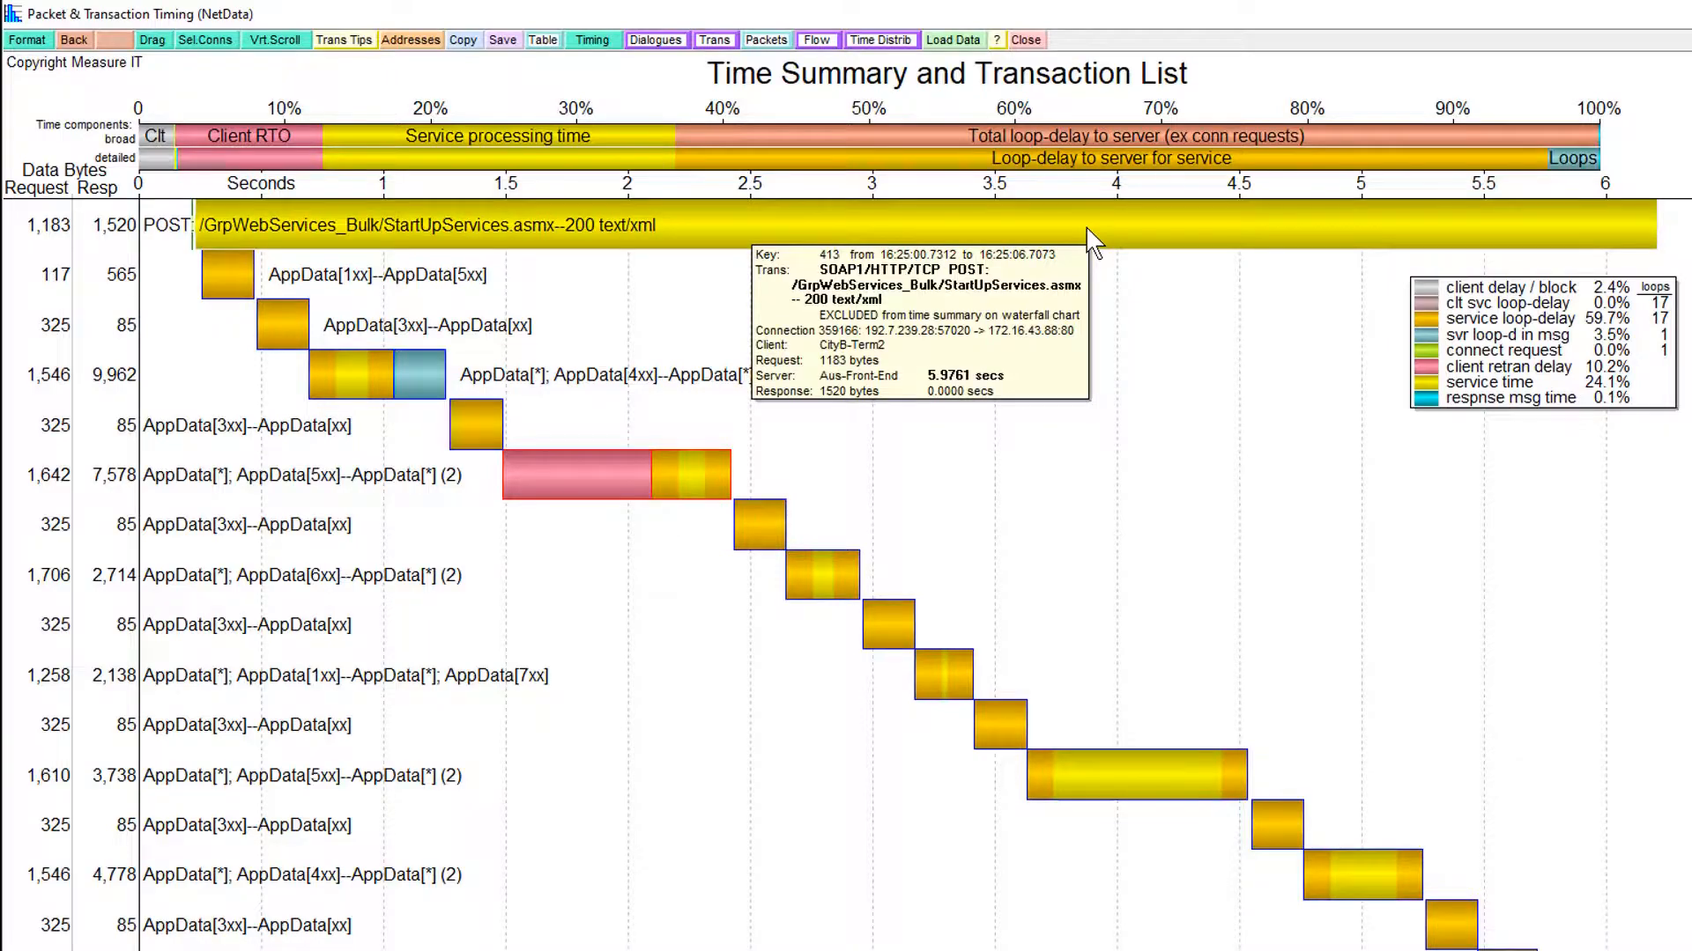
mouse_move(874, 708)
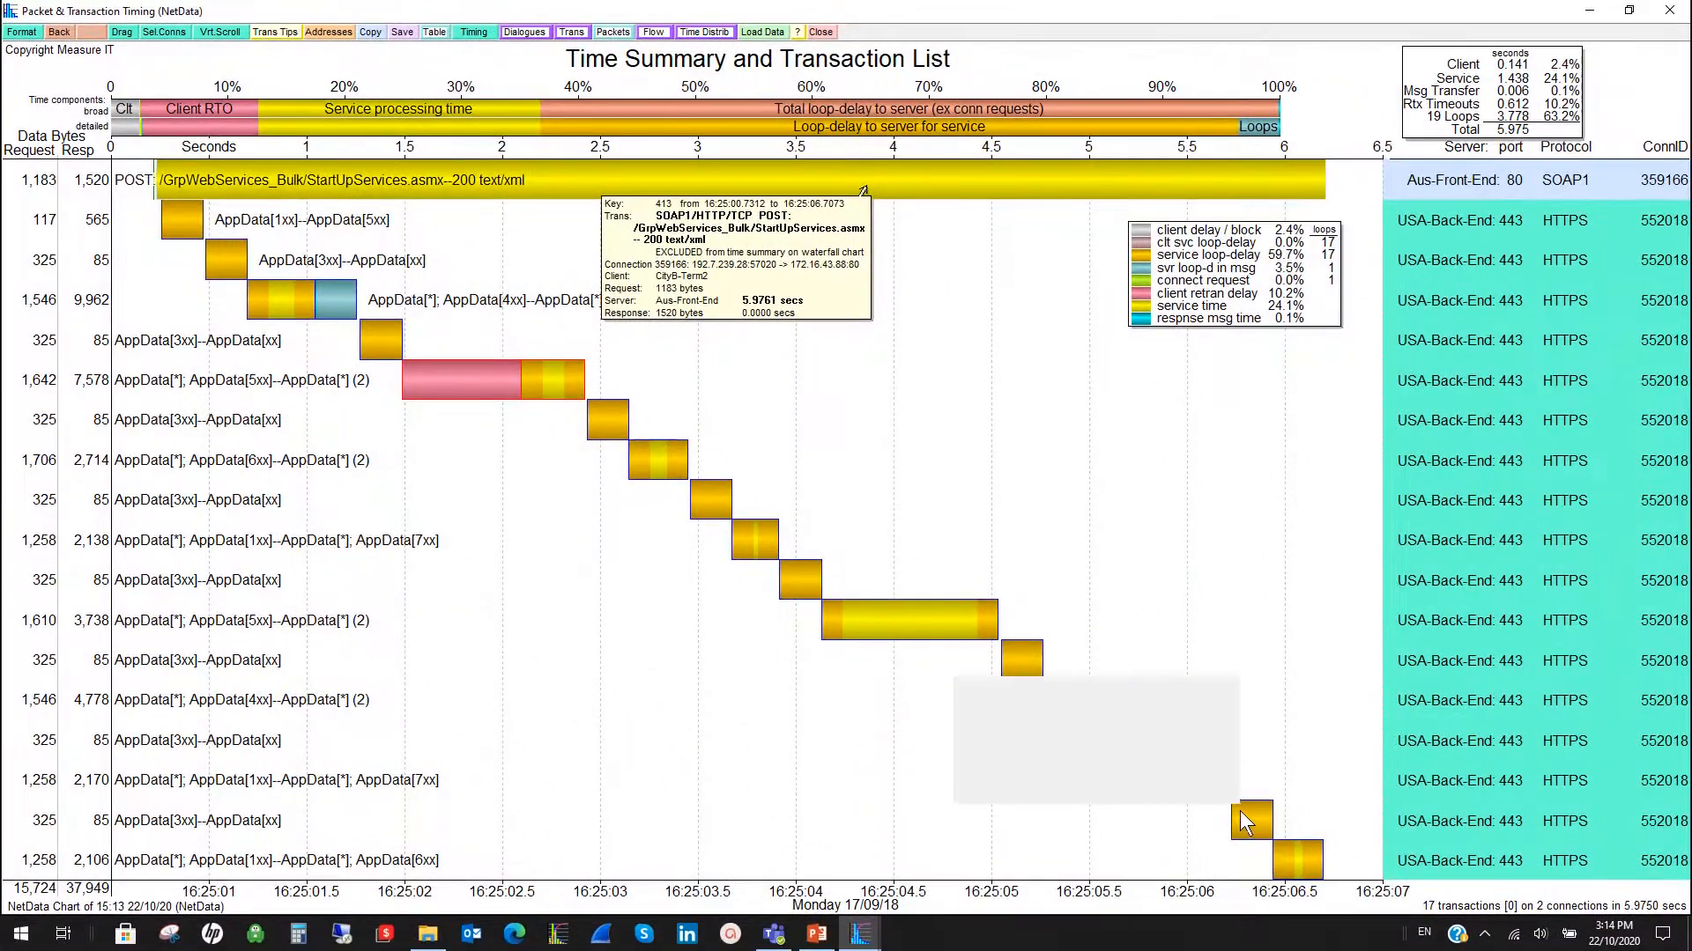
mouse_move(1329, 547)
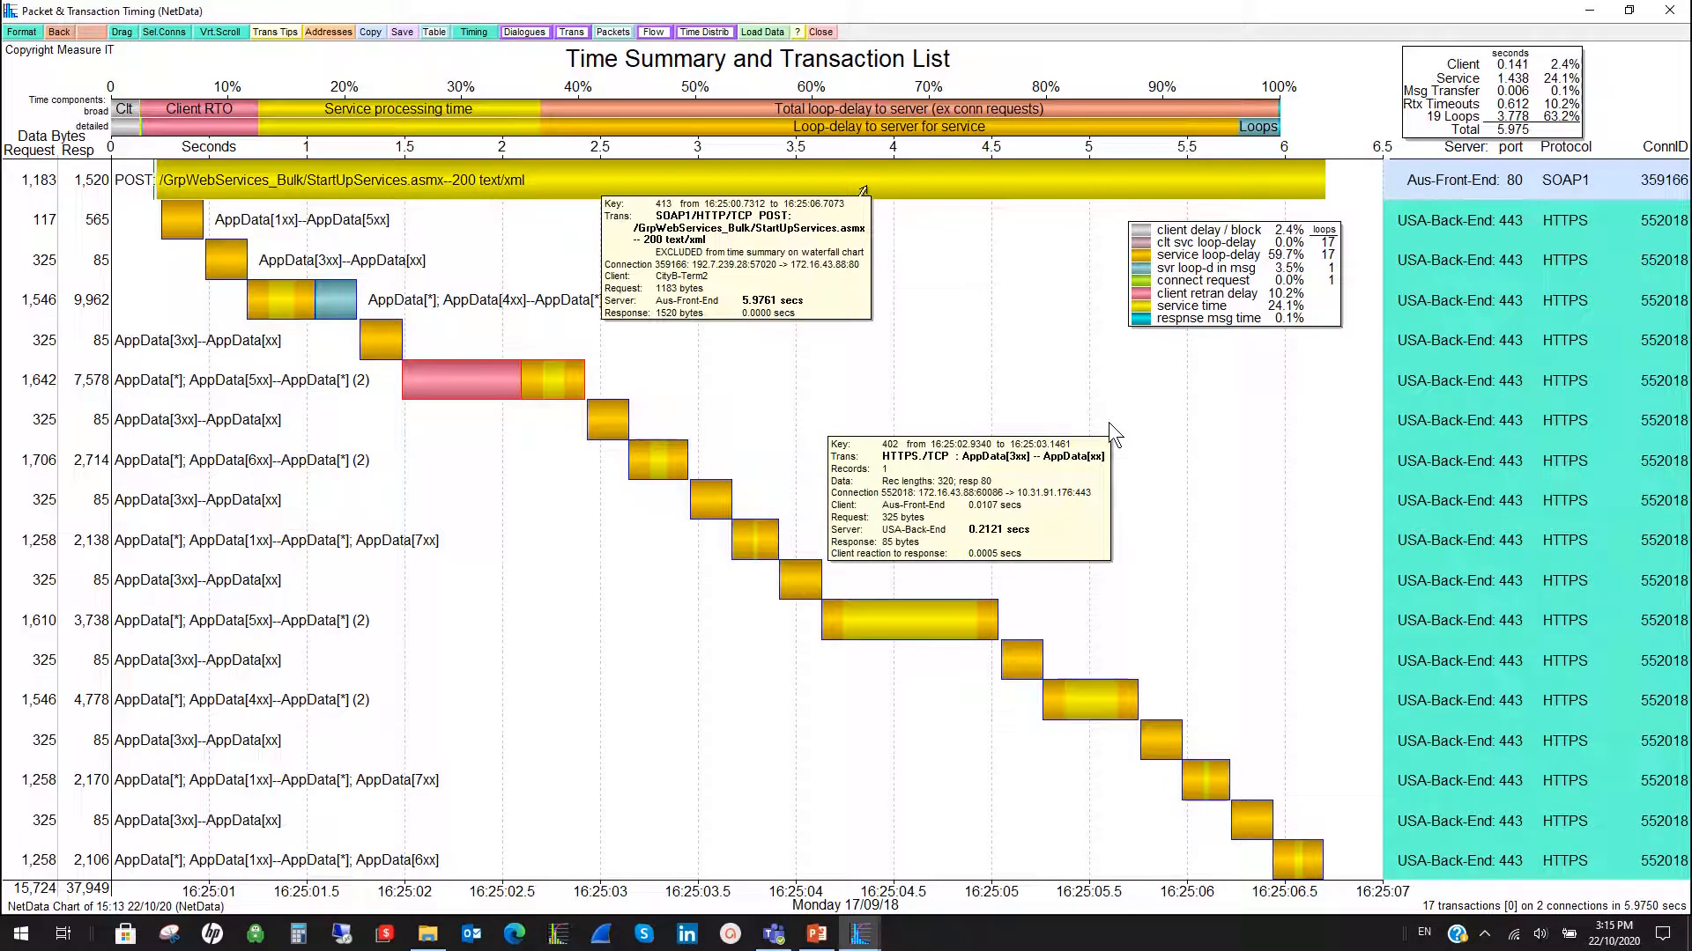
mouse_move(710, 509)
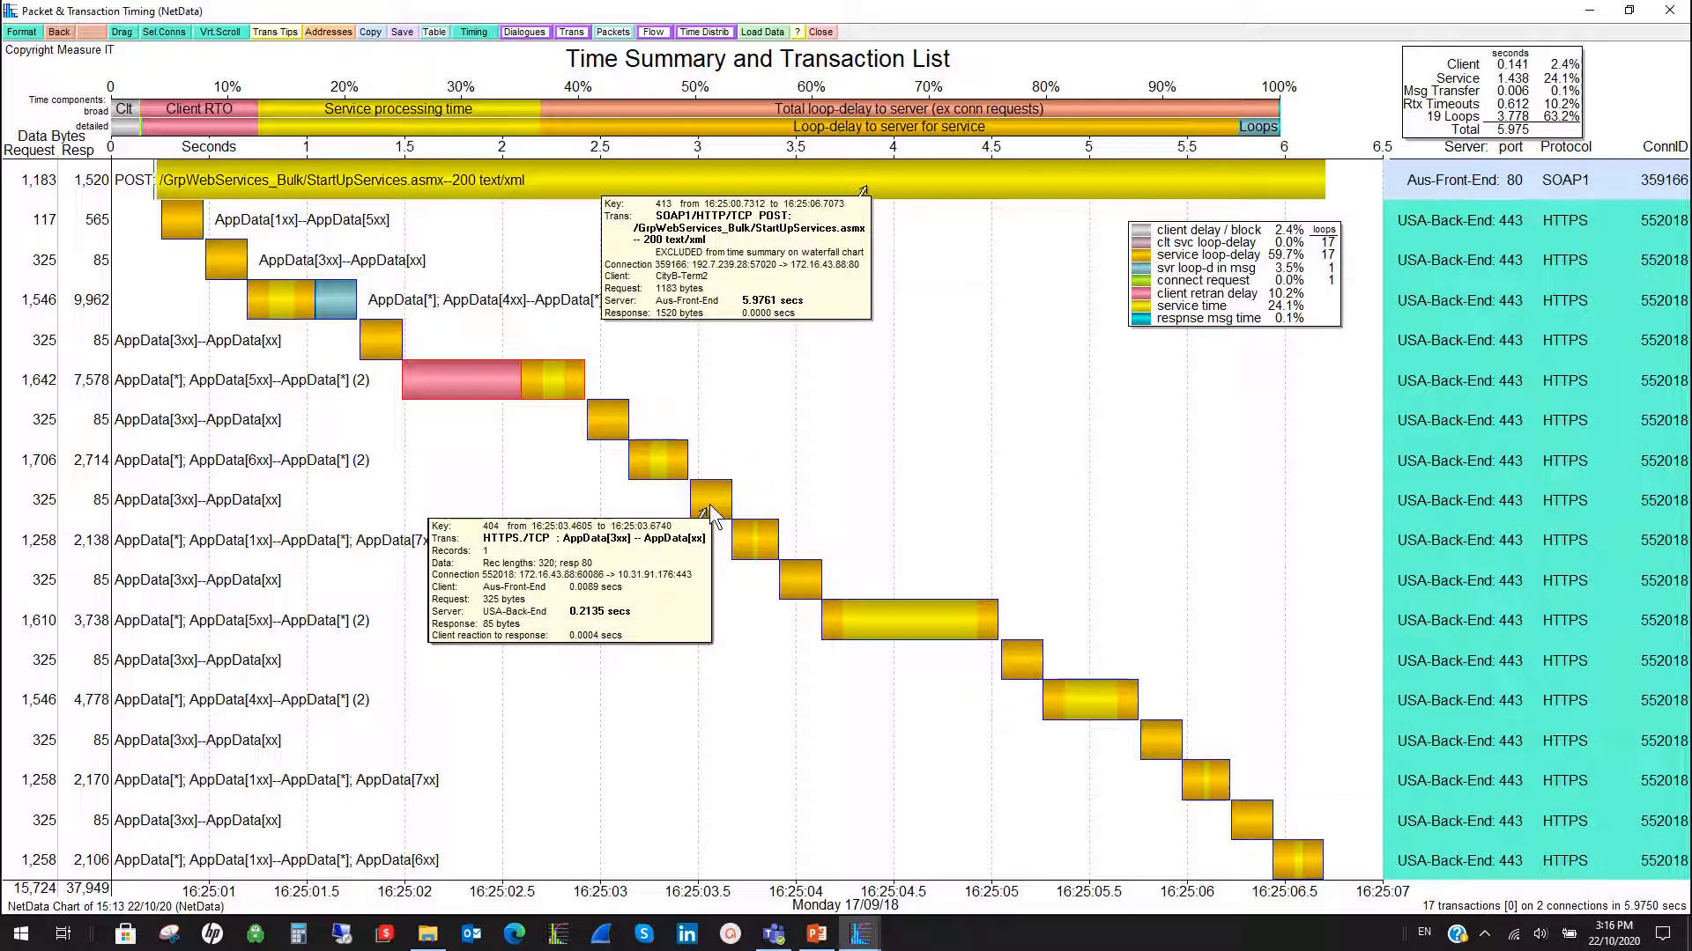
mouse_move(478, 393)
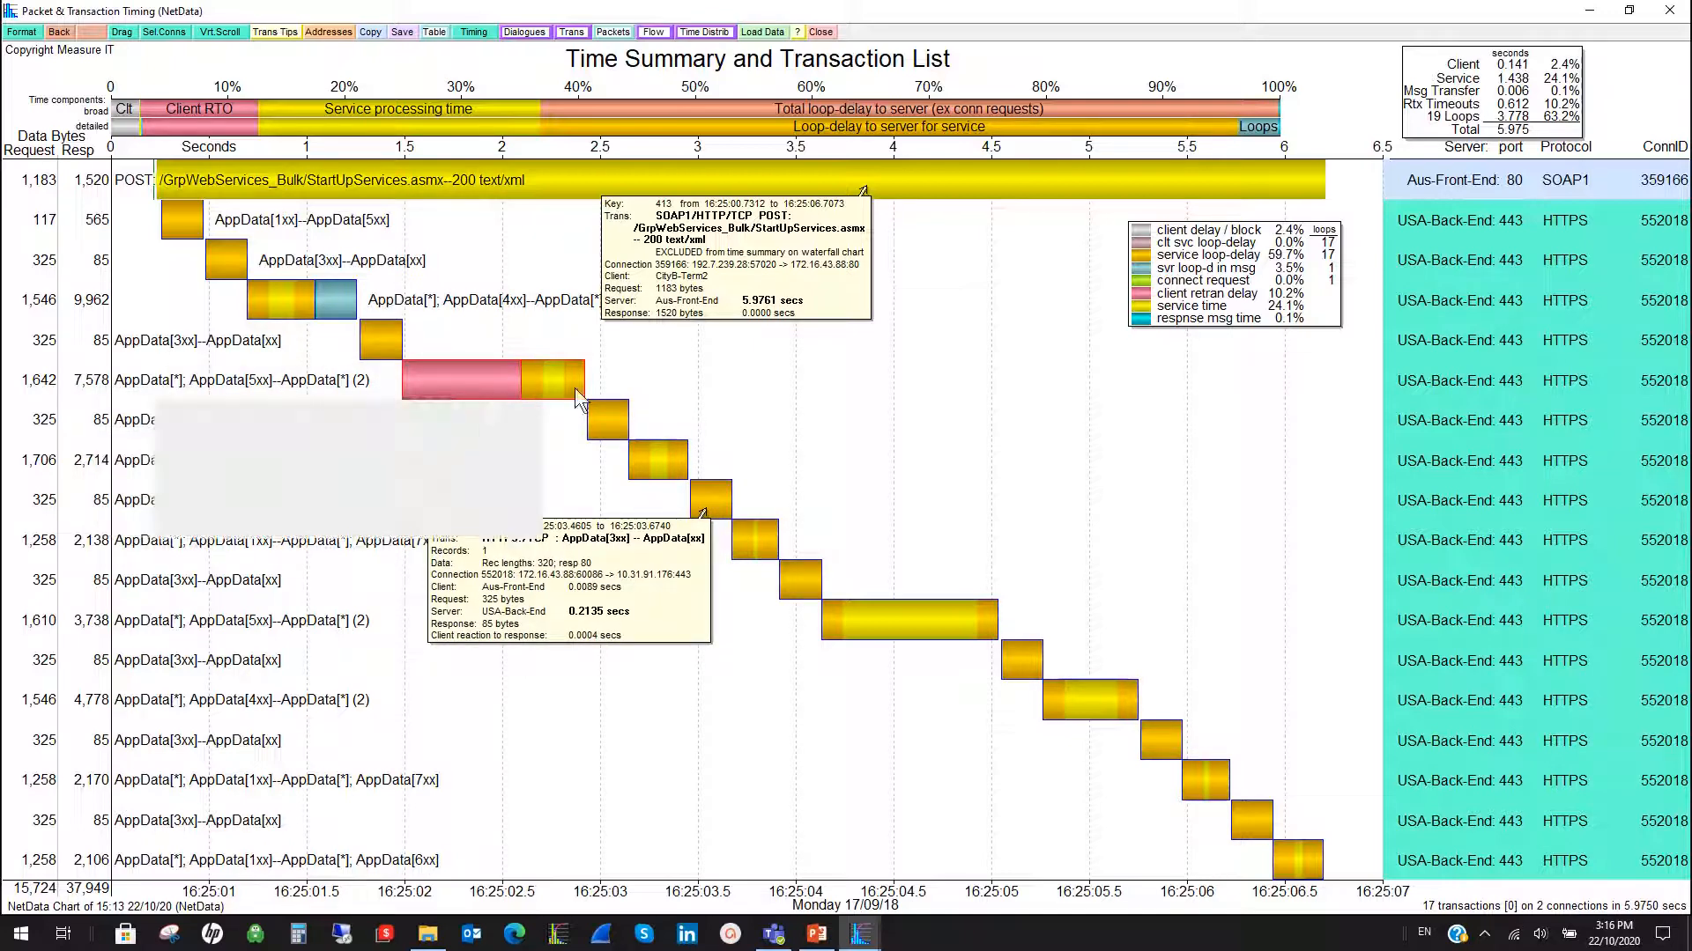
- Plot only connection 552018 from the full transaction timing chart and show its transactions as a waterfall
mouse_move(905, 174)
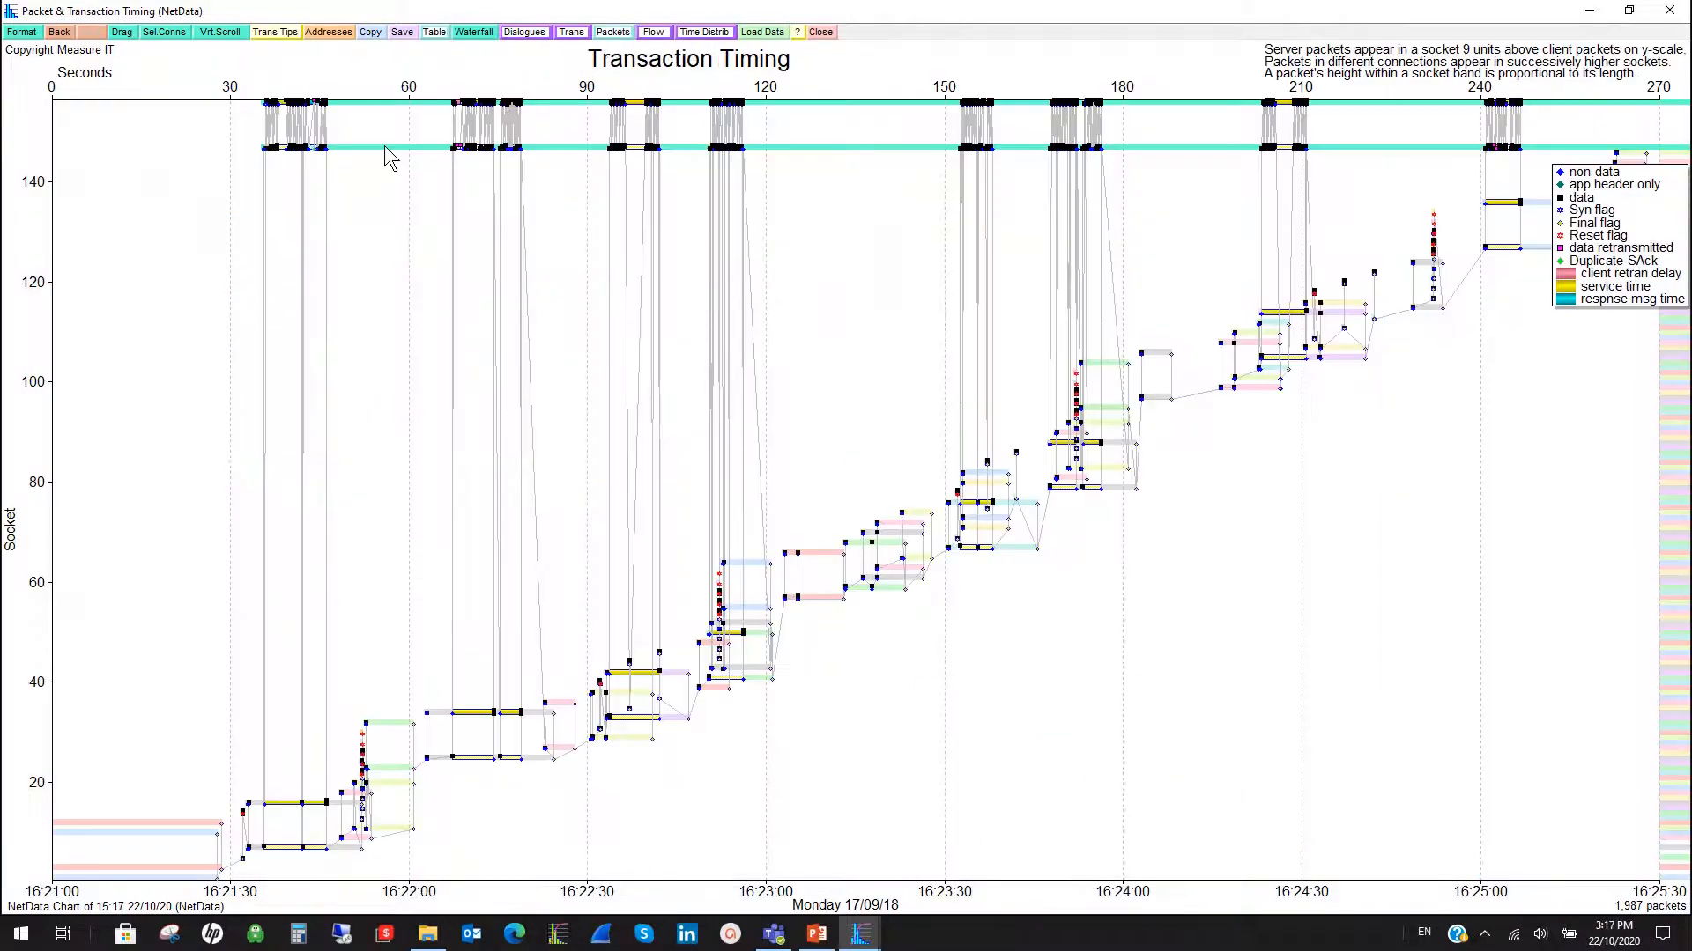
right_click(369, 102)
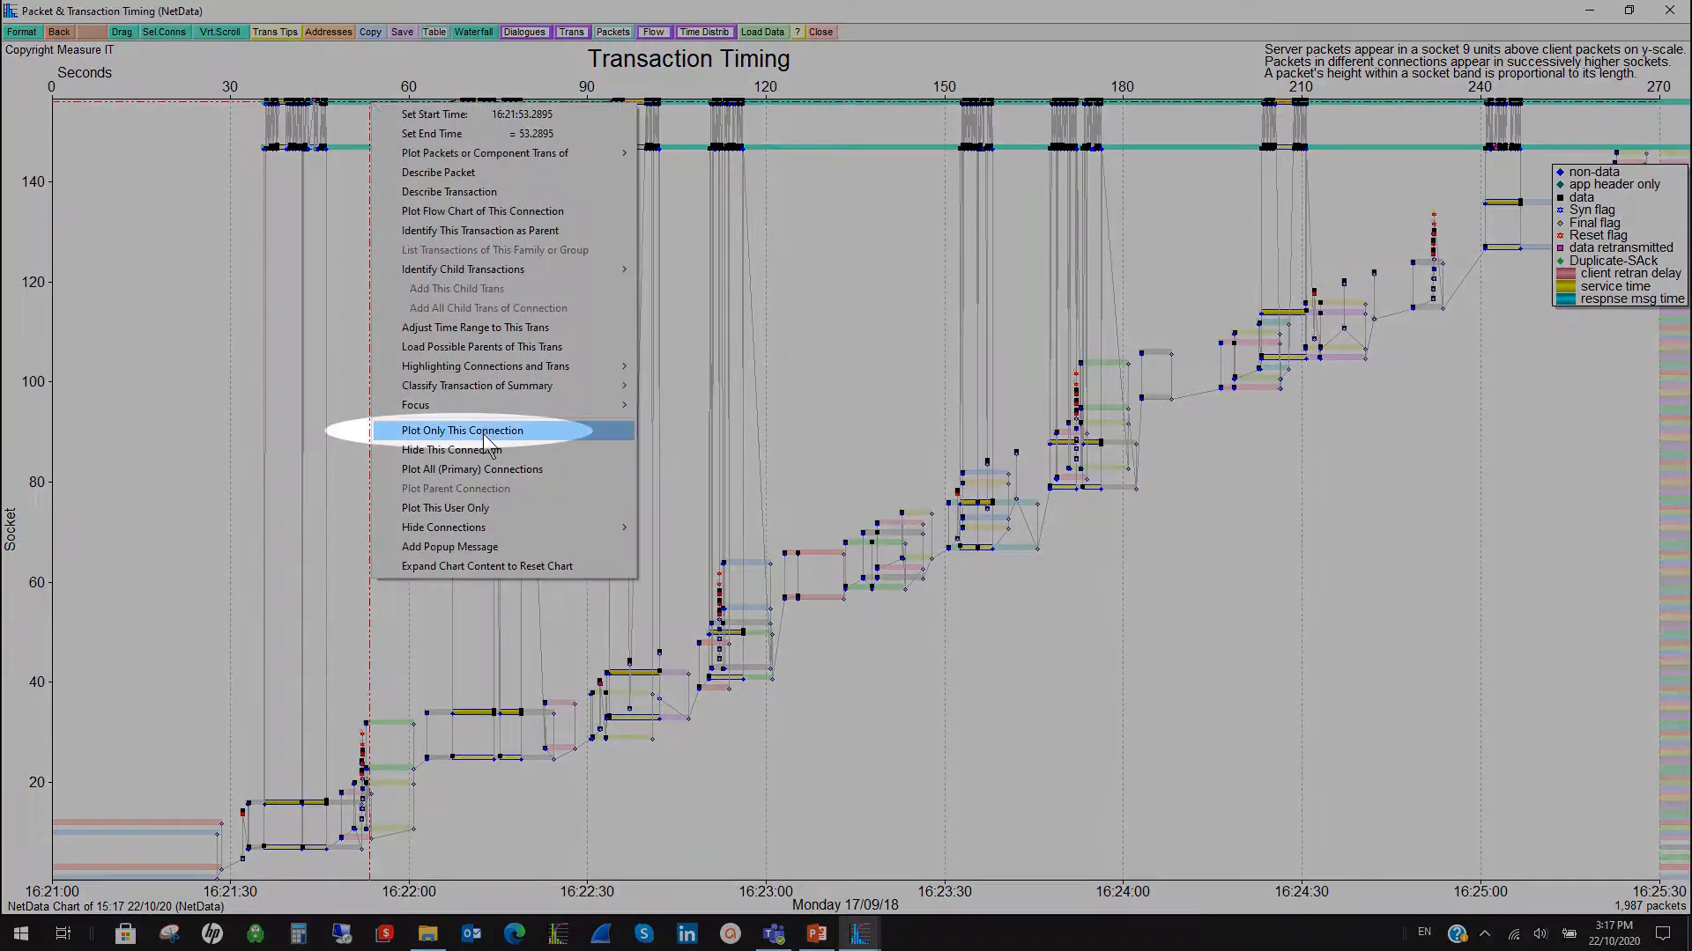
click(462, 431)
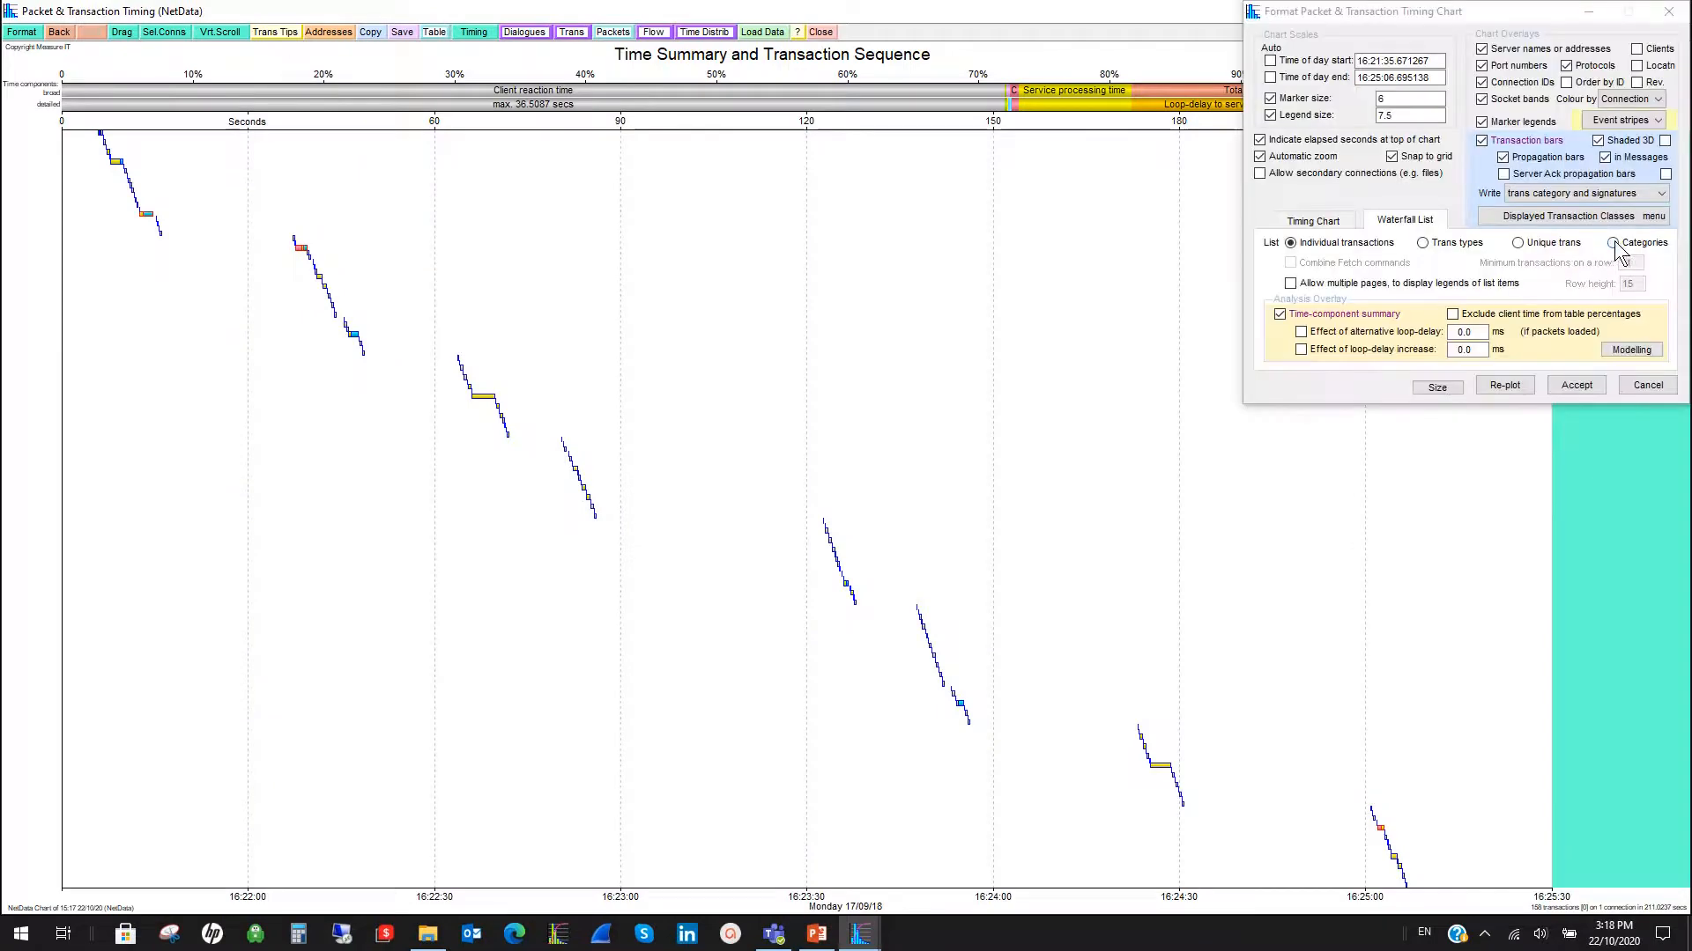
- Group the connection's transactions by category and exclude client time from the percentages and total in the time summary
click(1612, 243)
click(1495, 387)
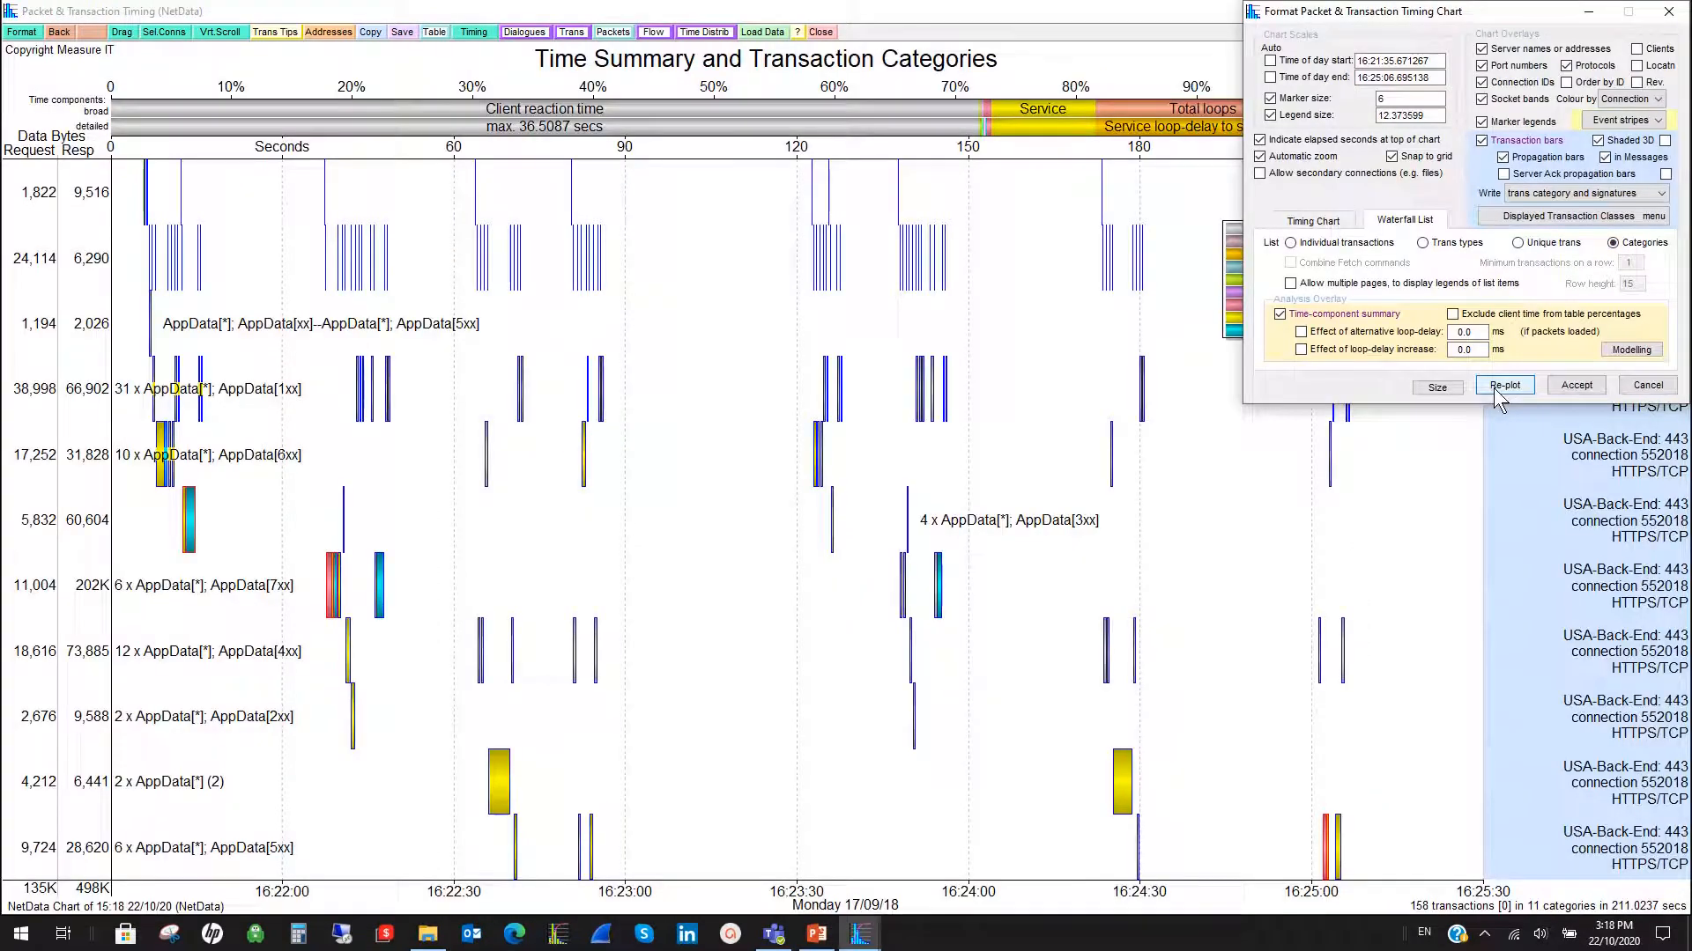
click(23, 32)
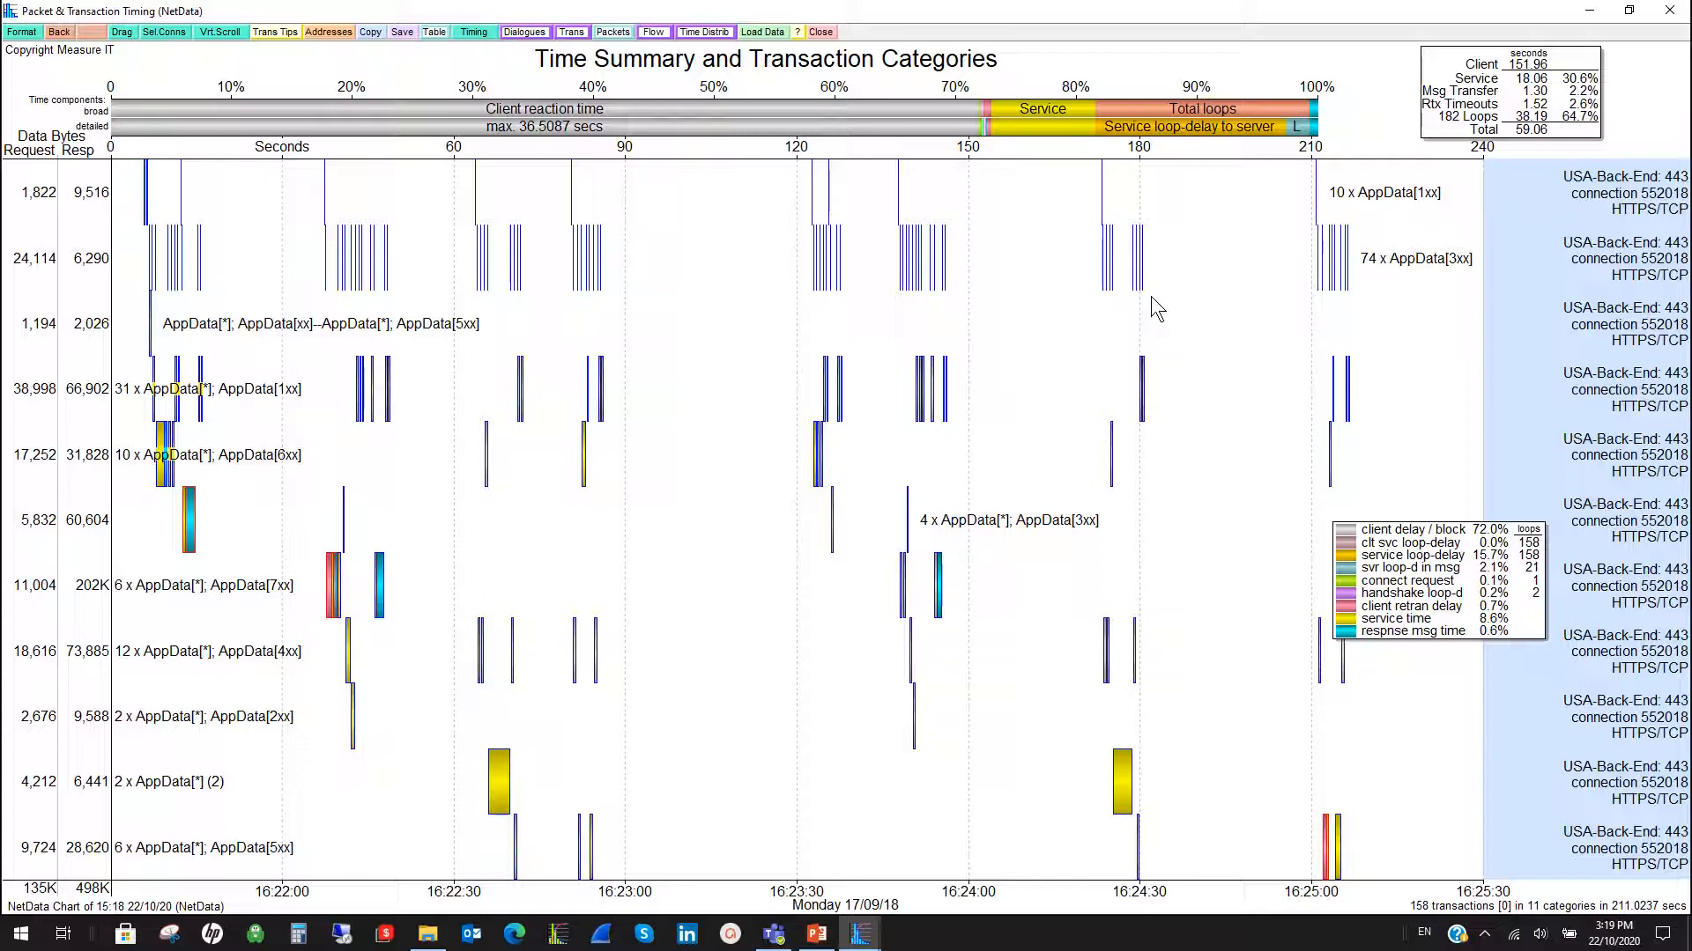
mouse_move(1332, 260)
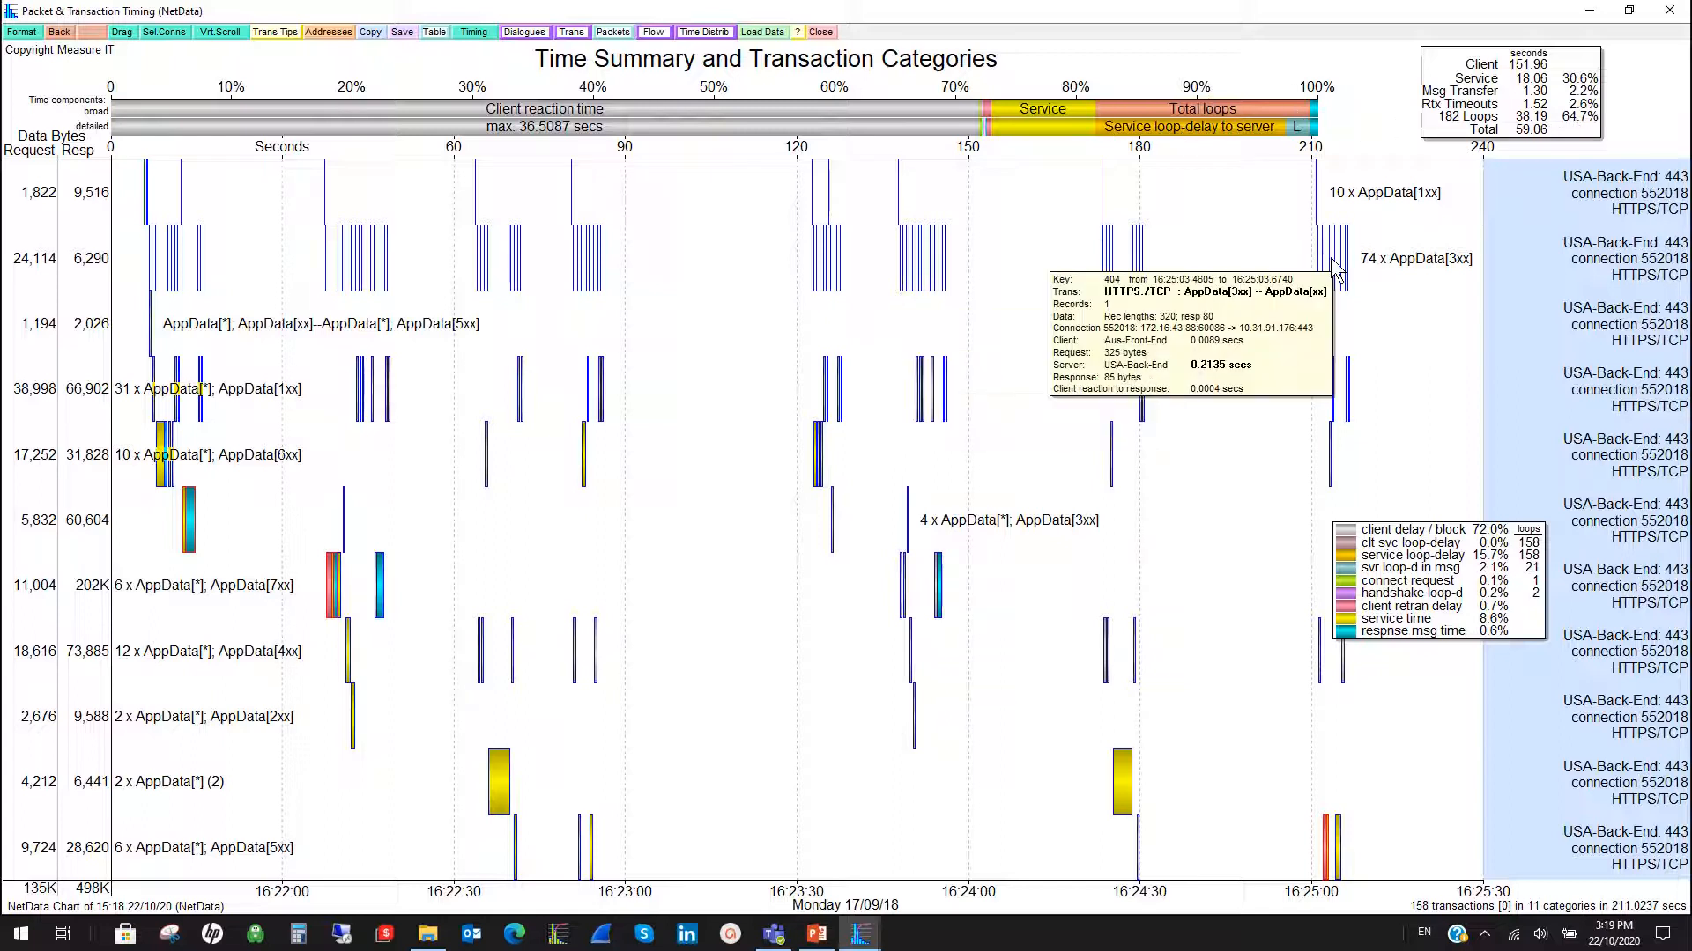